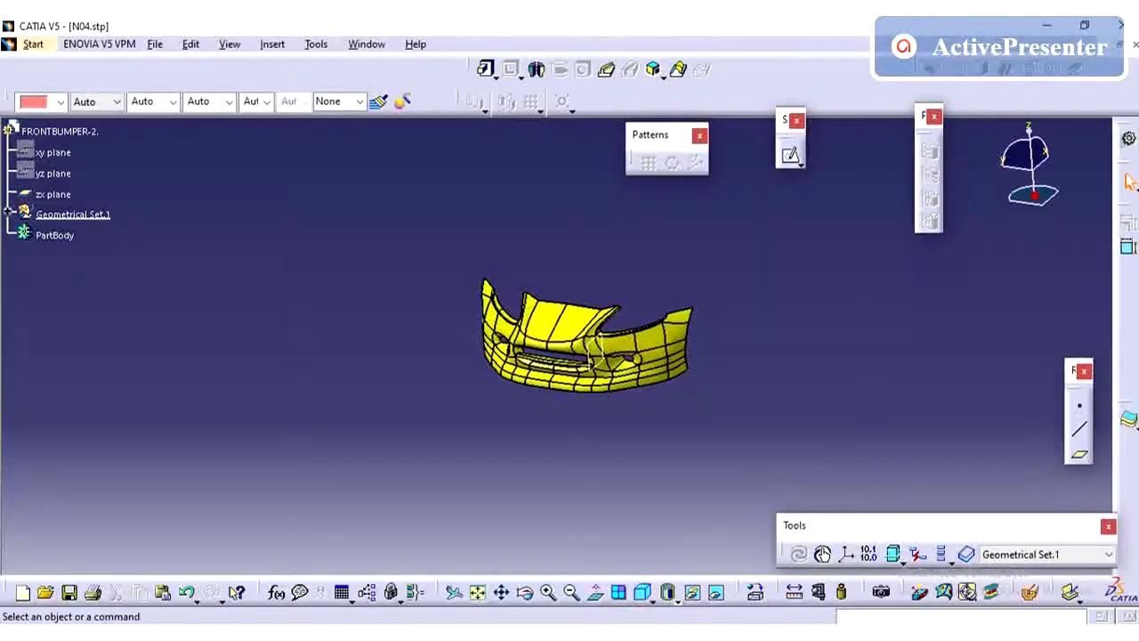
Create a new part document named "Bumper thickning".
{"action": "left_click", "coordinate": [155, 44]}
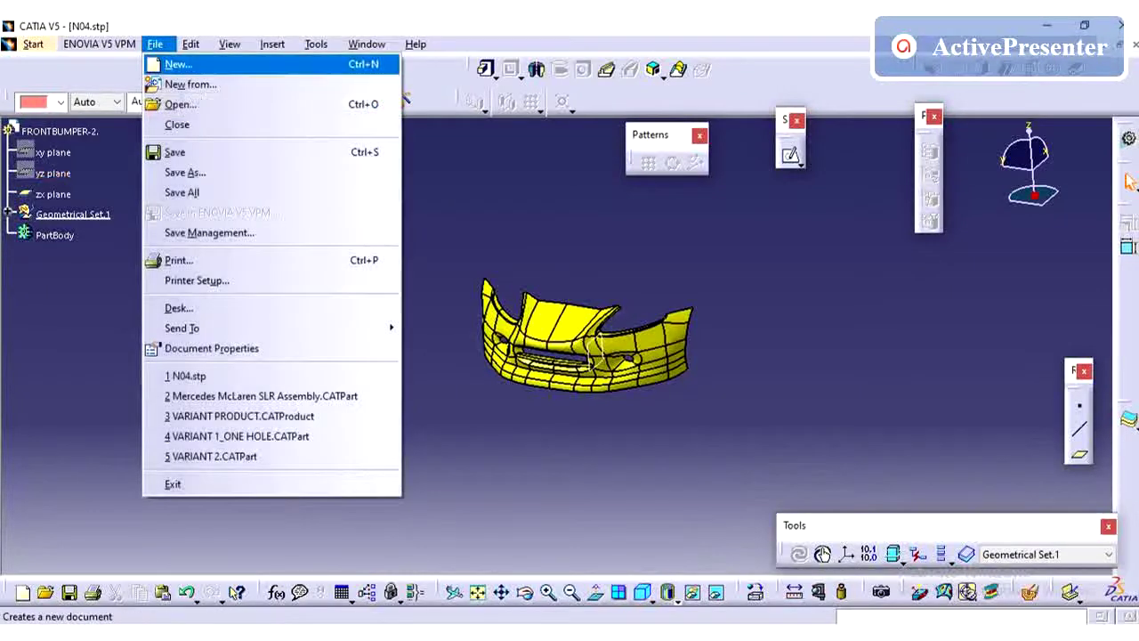
{"action": "left_click", "coordinate": [178, 63]}
{"action": "scroll", "coordinate": [1005, 466], "scroll_direction": "down", "scroll_amount": 3}
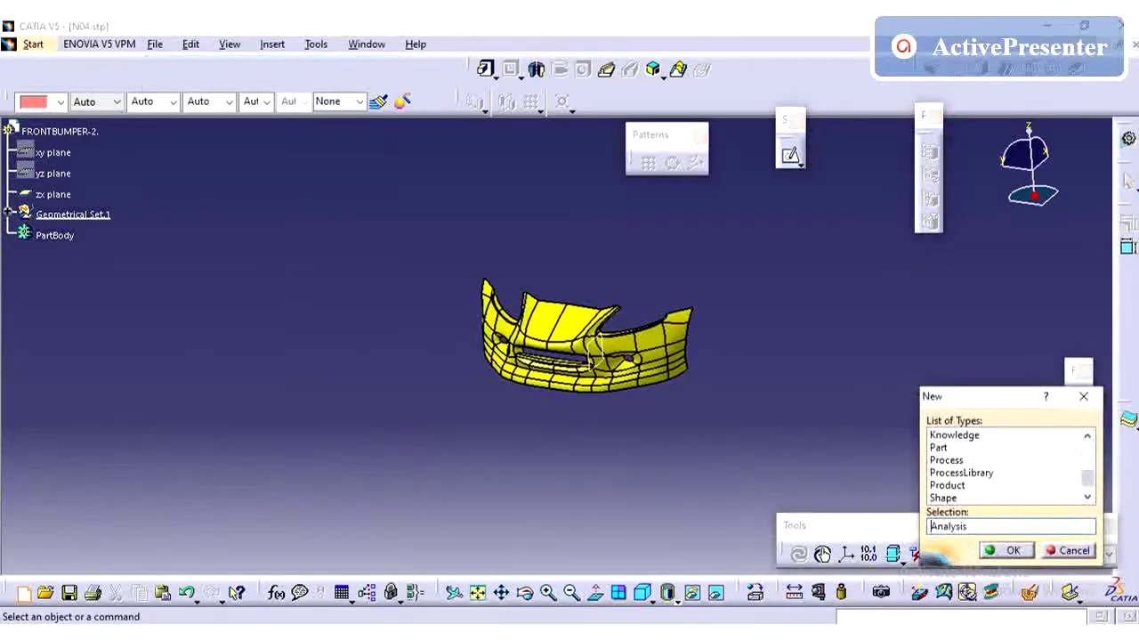
{"action": "left_click", "coordinate": [938, 447]}
{"action": "left_click", "coordinate": [1007, 550]}
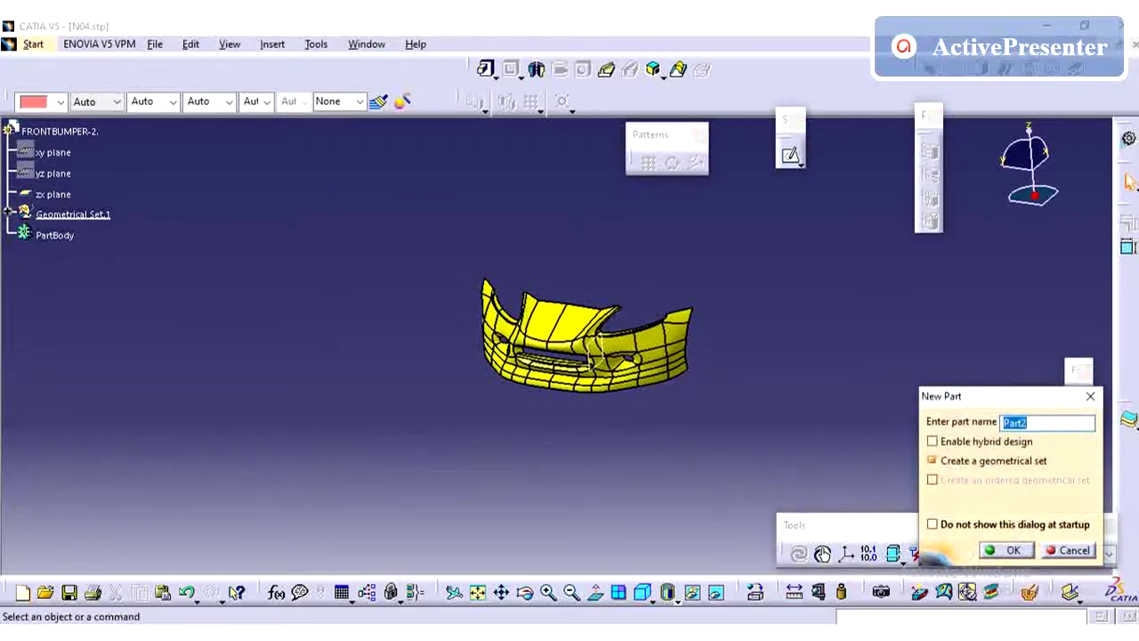
{"action": "type", "text": "Bumper thic"}
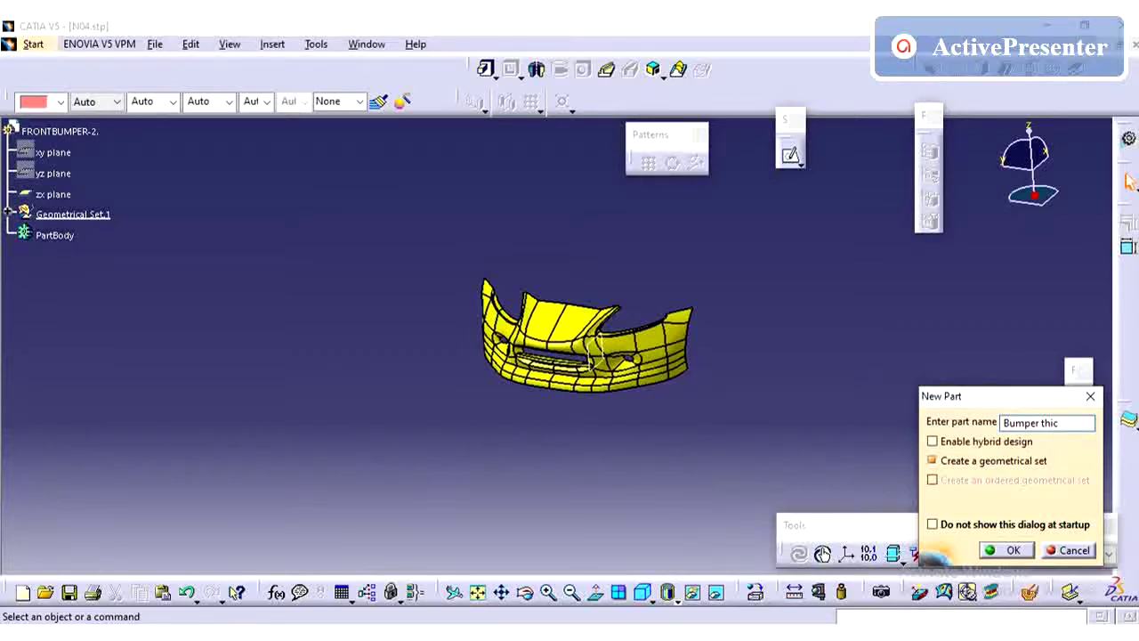
{"action": "type", "text": "kning"}
{"action": "key", "text": "Return"}
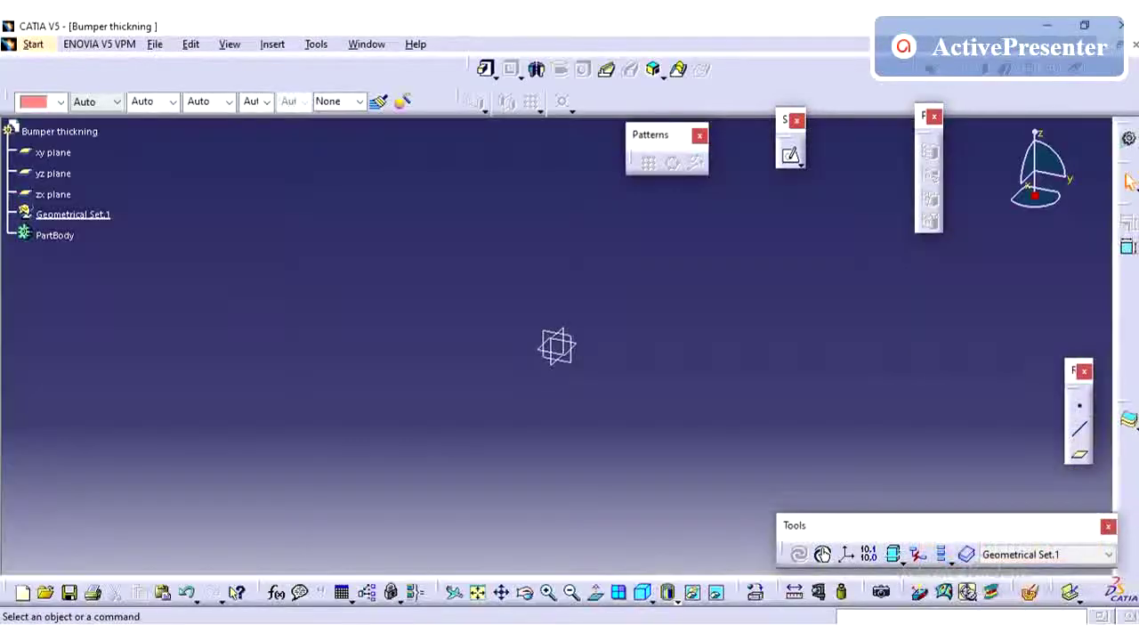
Hide the xy, yz and zx reference planes of the new part.
{"action": "left_click", "coordinate": [272, 44]}
{"action": "left_click", "coordinate": [230, 44]}
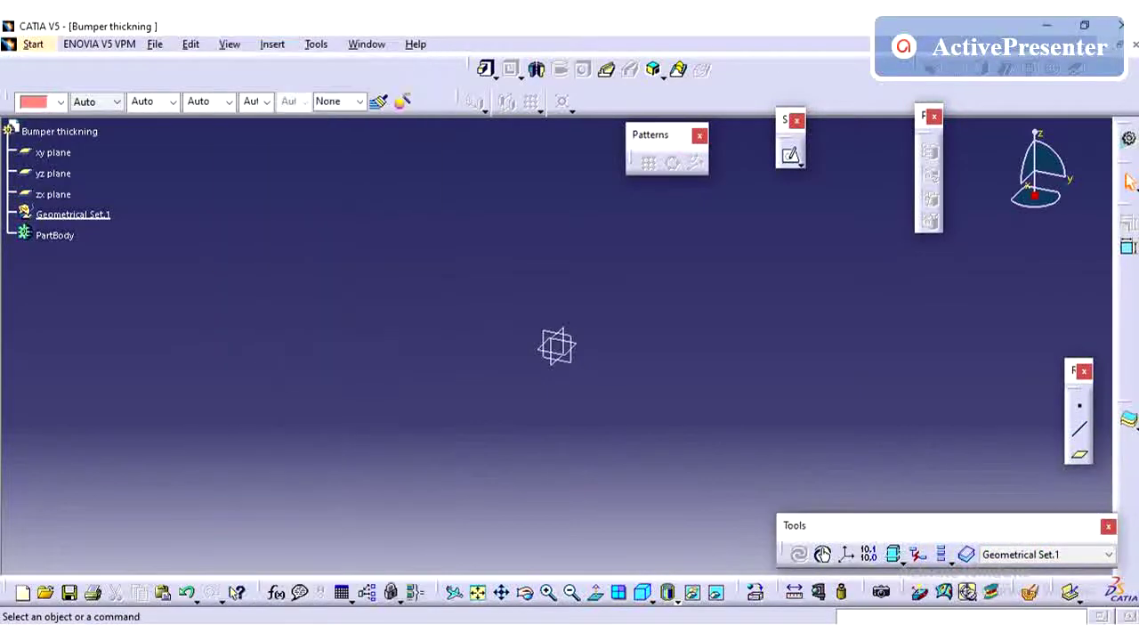
{"action": "left_click", "coordinate": [53, 152]}
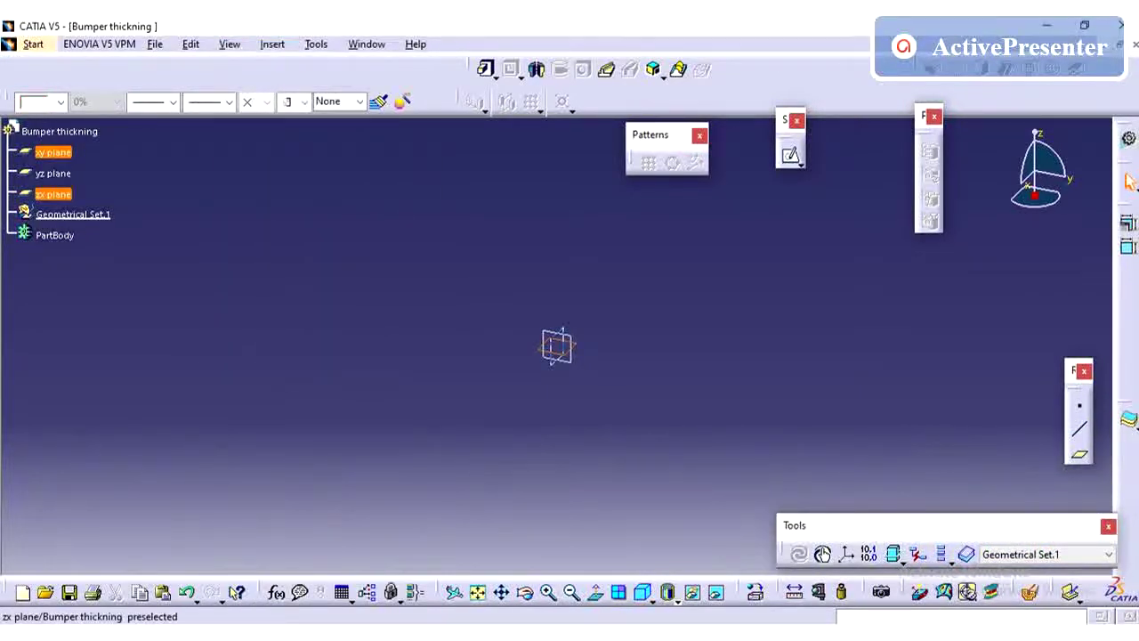
{"action": "left_click", "coordinate": [53, 194], "text": "shift"}
{"action": "right_click", "coordinate": [52, 194]}
{"action": "left_click", "coordinate": [111, 246]}
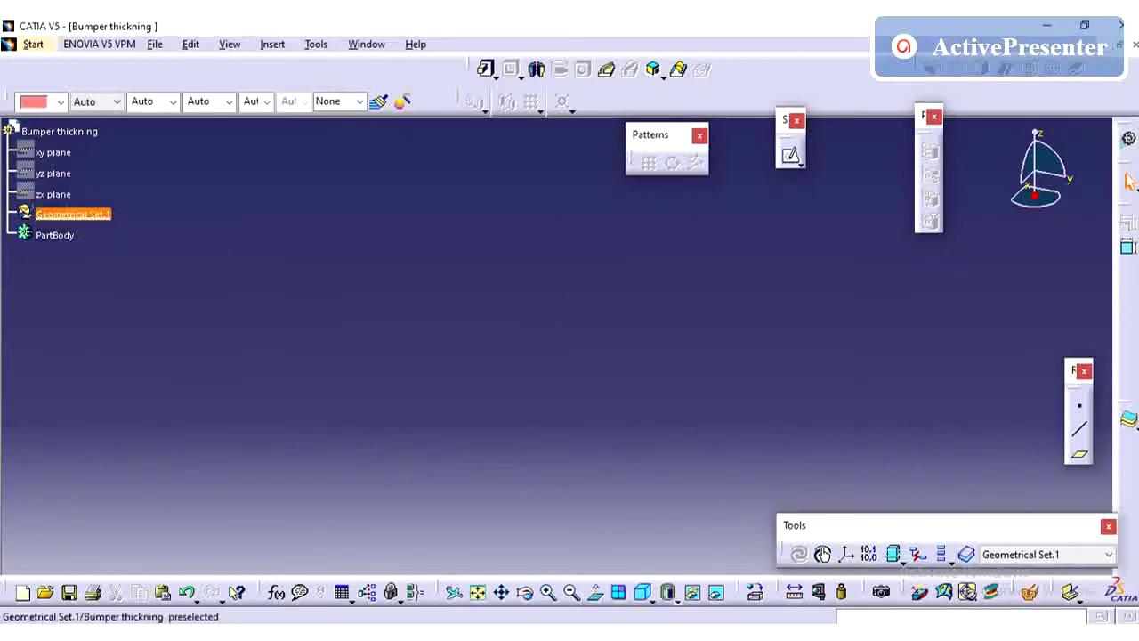
Insert a second geometrical set directly under the part and rename it "Design".
{"action": "left_click", "coordinate": [272, 43]}
{"action": "left_click", "coordinate": [316, 104]}
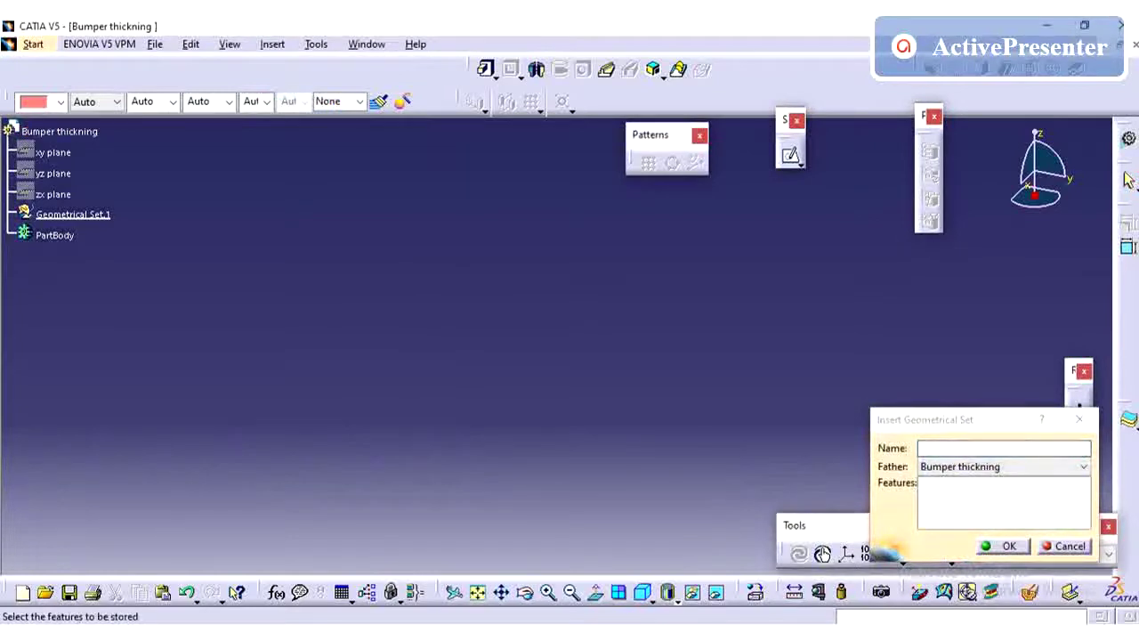
{"action": "left_click", "coordinate": [1000, 545]}
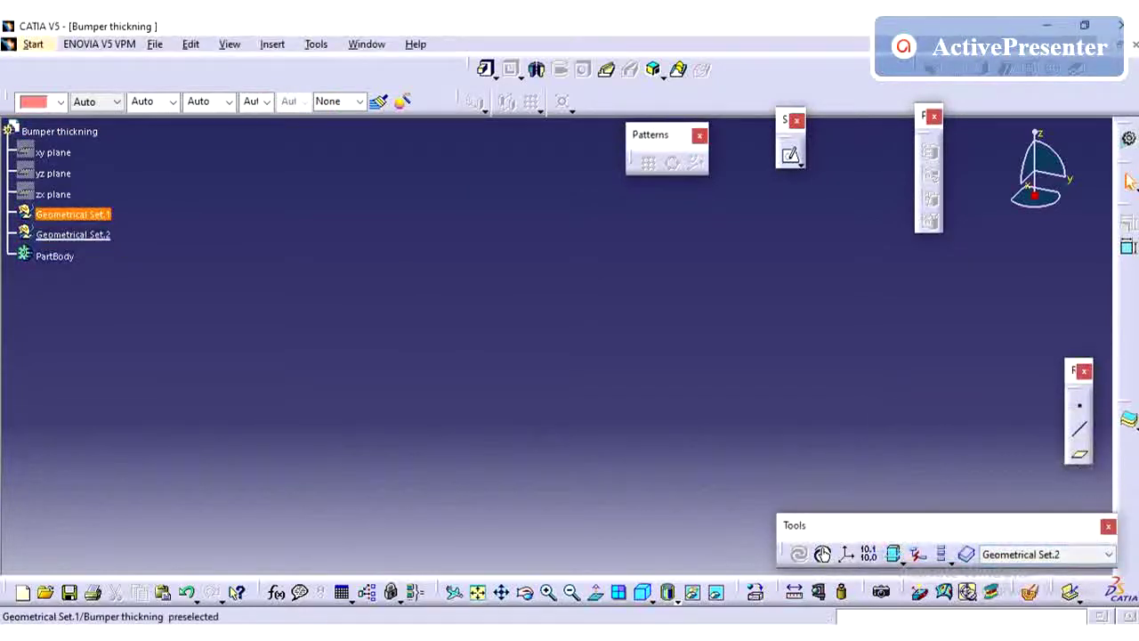
{"action": "right_click", "coordinate": [77, 234]}
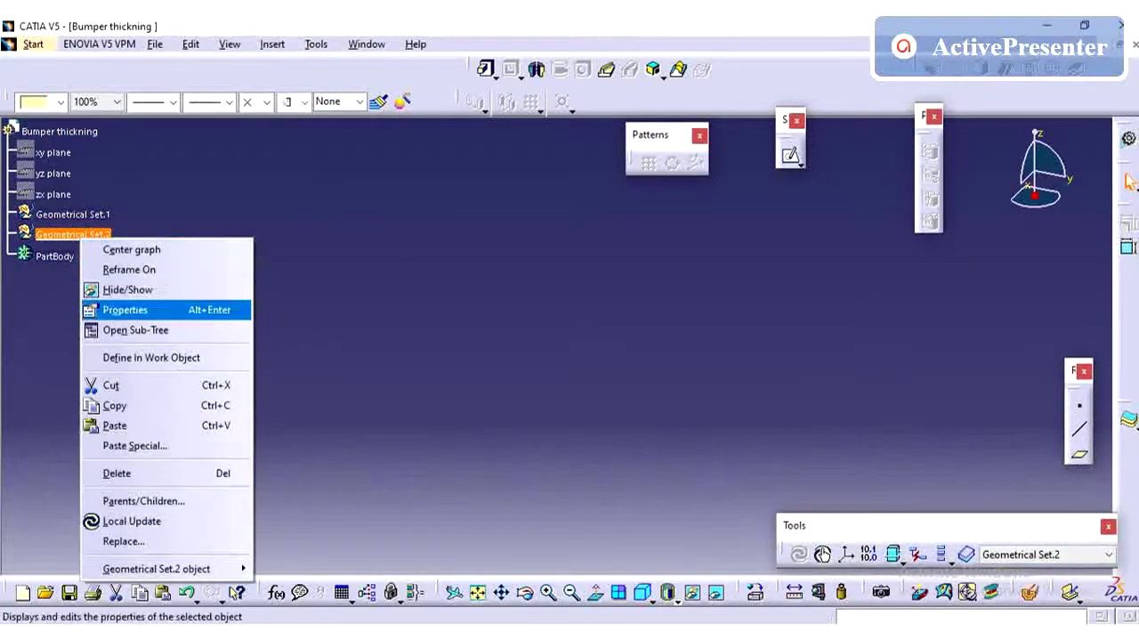
{"action": "left_click", "coordinate": [125, 310]}
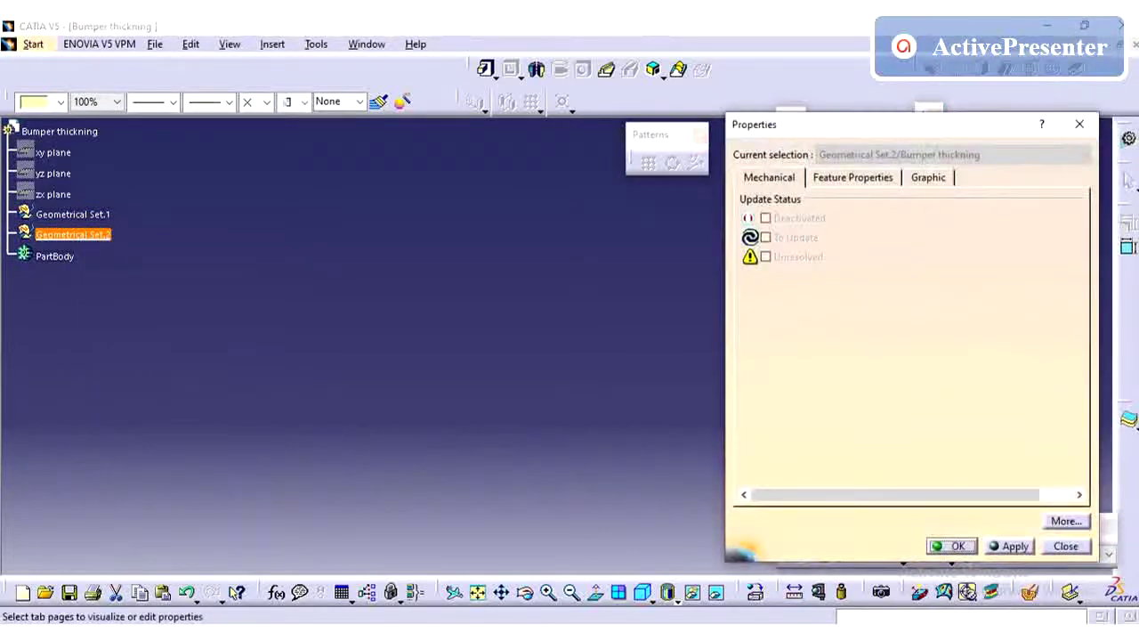
{"action": "left_click", "coordinate": [853, 177]}
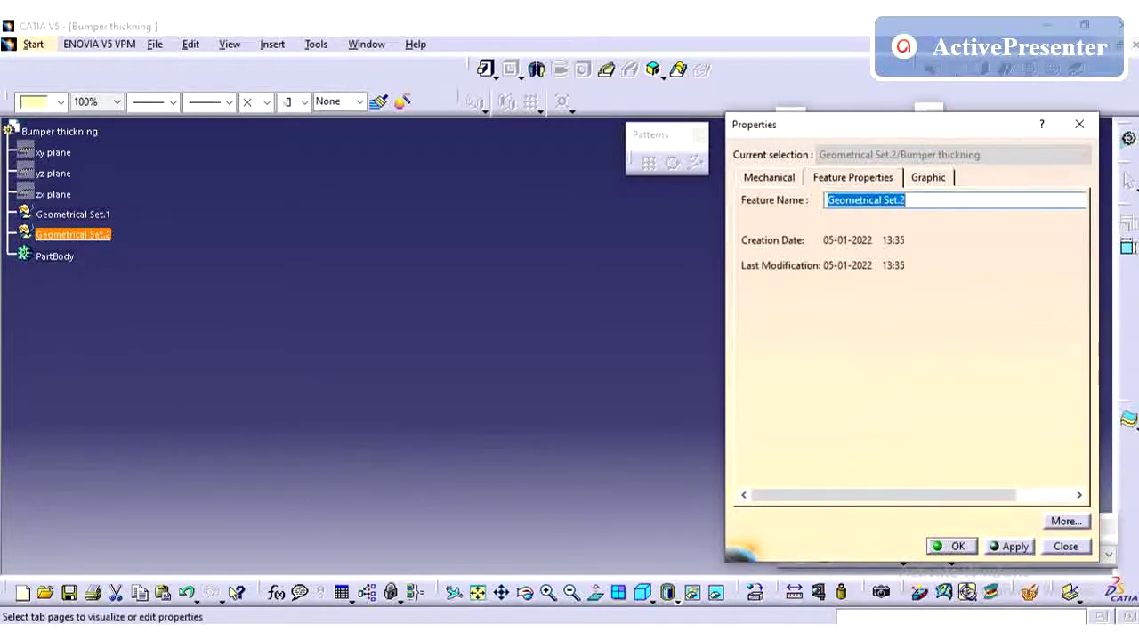
{"action": "type", "text": "Design"}
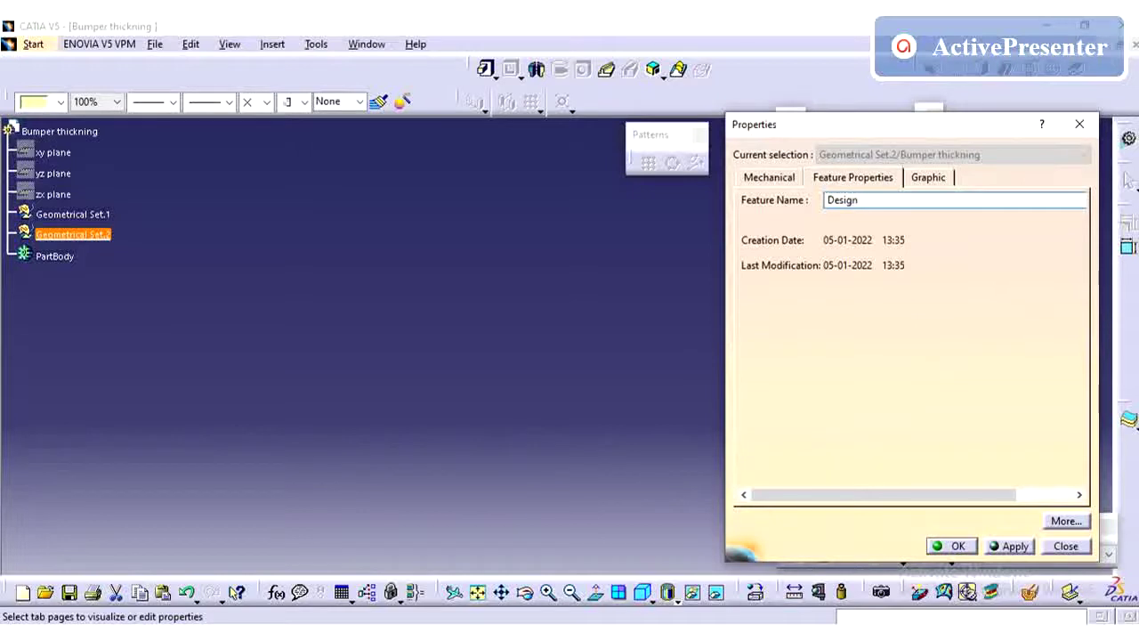
{"action": "left_click", "coordinate": [1010, 546]}
{"action": "left_click", "coordinate": [952, 546]}
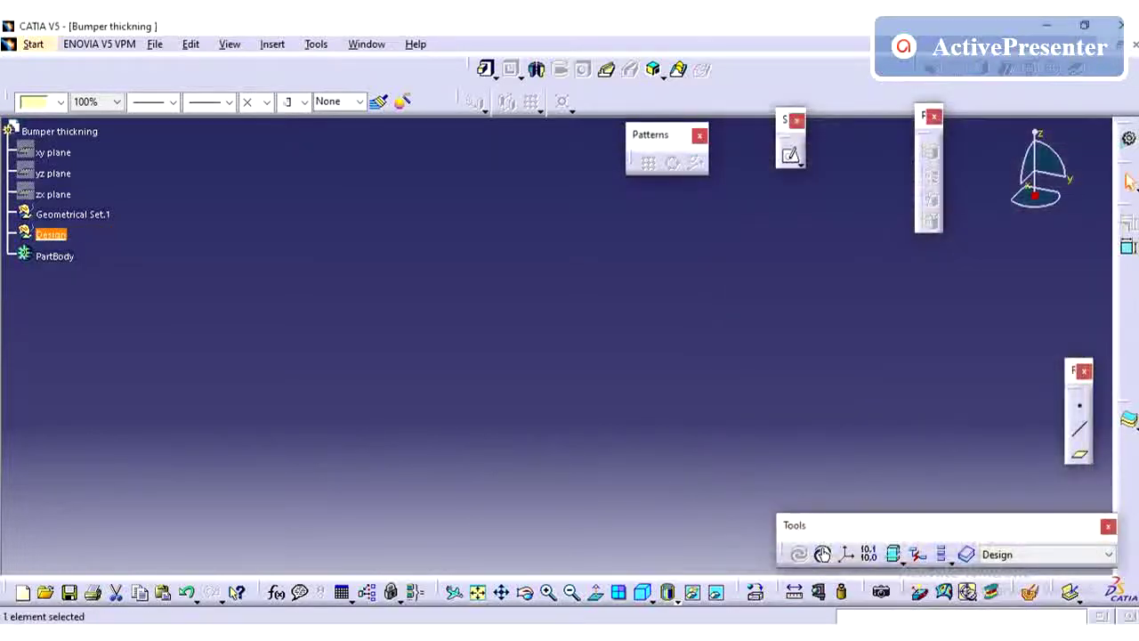
Try to insert a geometrical set named "A surface" containing the Design set as its feature, and undo the insertion.
{"action": "key", "text": "alt+i"}
{"action": "key", "text": "Down"}
{"action": "key", "text": "Down"}
{"action": "key", "text": "Down"}
{"action": "key", "text": "Up"}
{"action": "key", "text": "Return"}
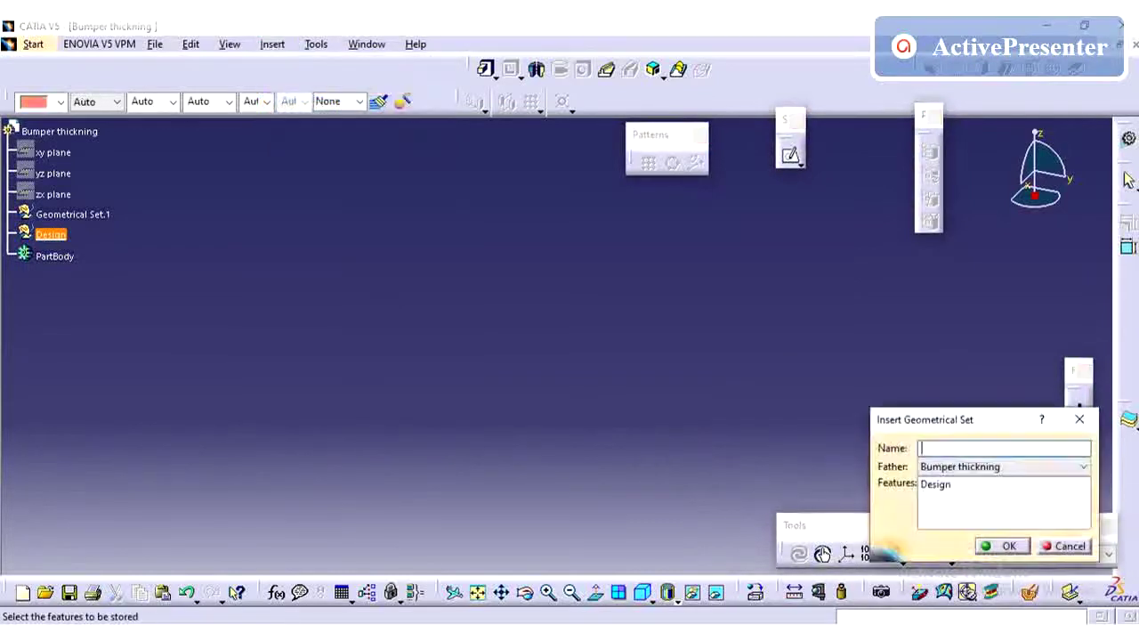
{"action": "type", "text": "A surface"}
{"action": "key", "text": "Return"}
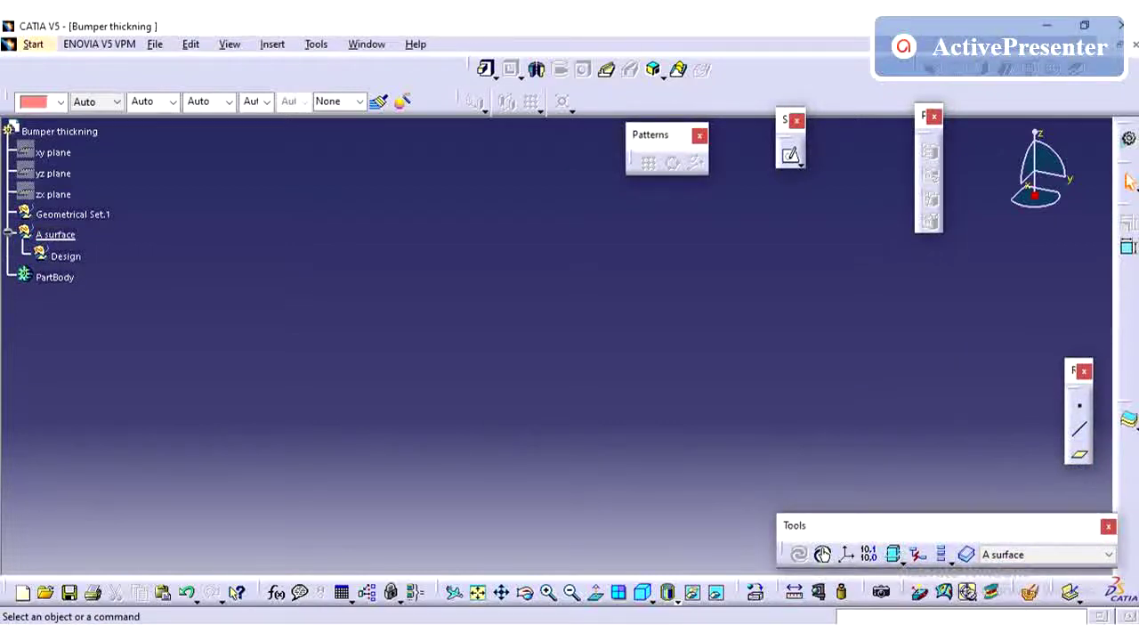
{"action": "left_click", "coordinate": [55, 235]}
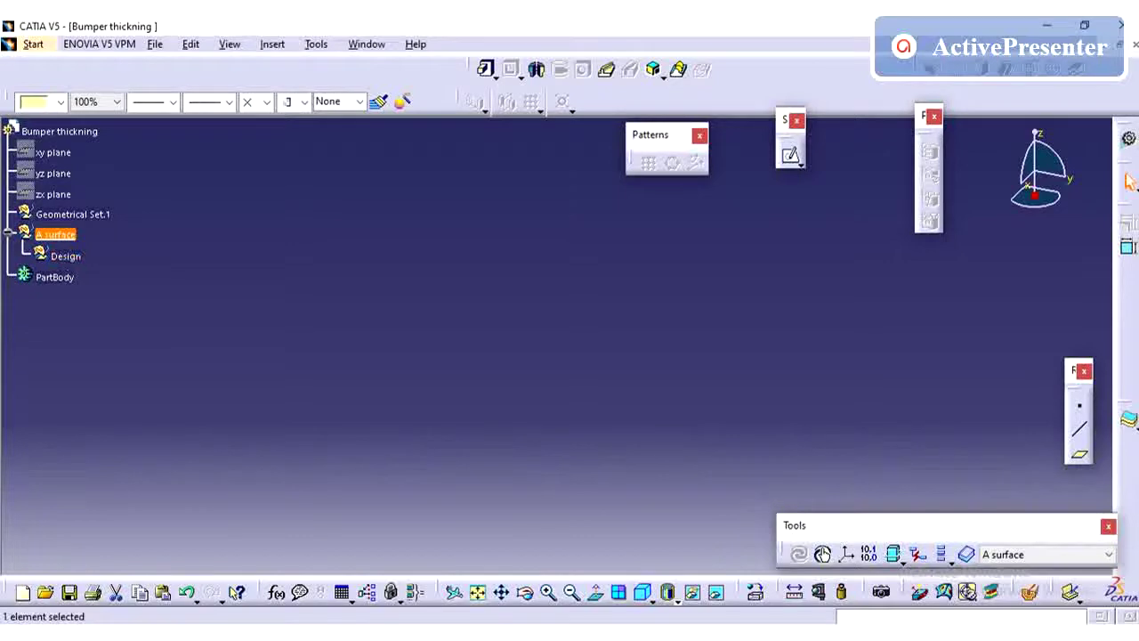
{"action": "key", "text": "ctrl+z"}
{"action": "key", "text": "ctrl+z"}
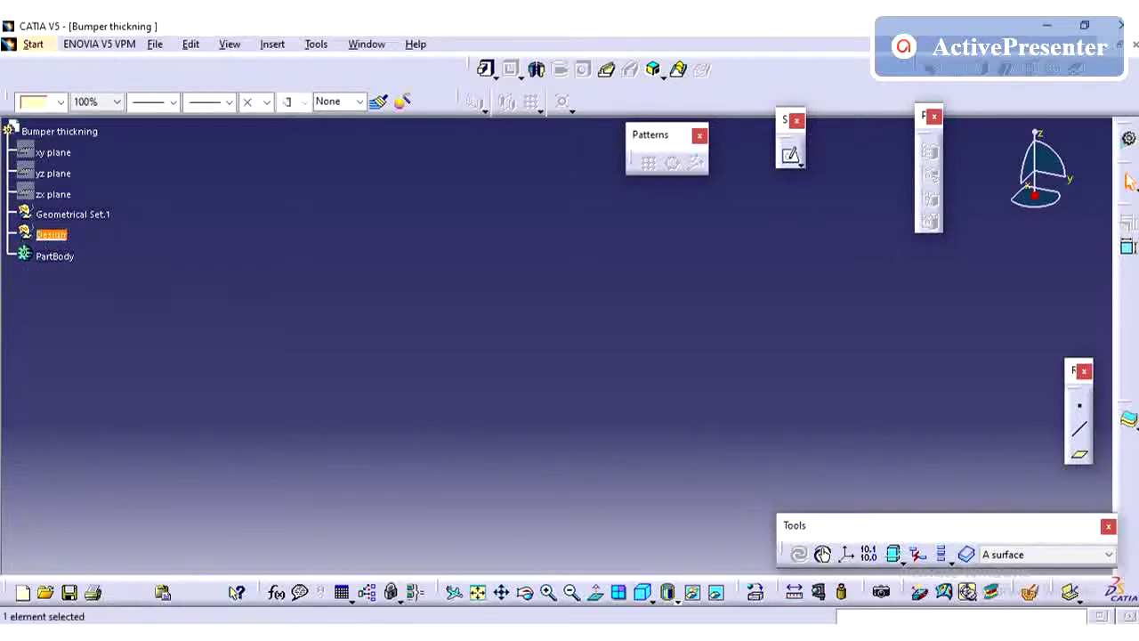
Insert a geometrical set named "A surface" with the Design set as its father.
{"action": "left_click", "coordinate": [273, 43]}
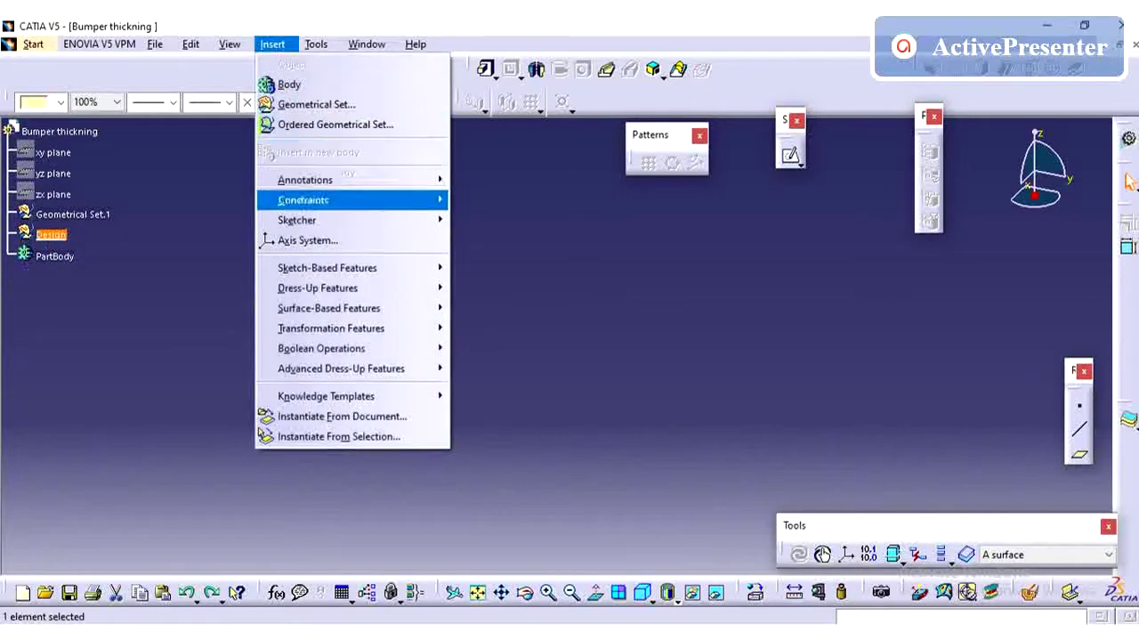
{"action": "left_click", "coordinate": [294, 104]}
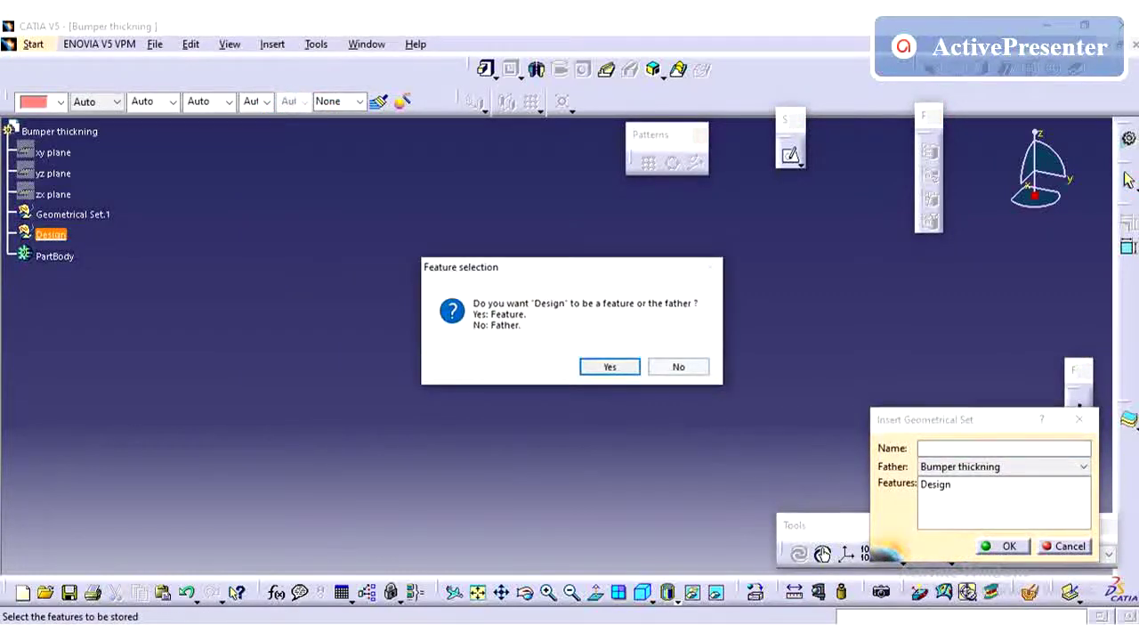
{"action": "left_click", "coordinate": [678, 366]}
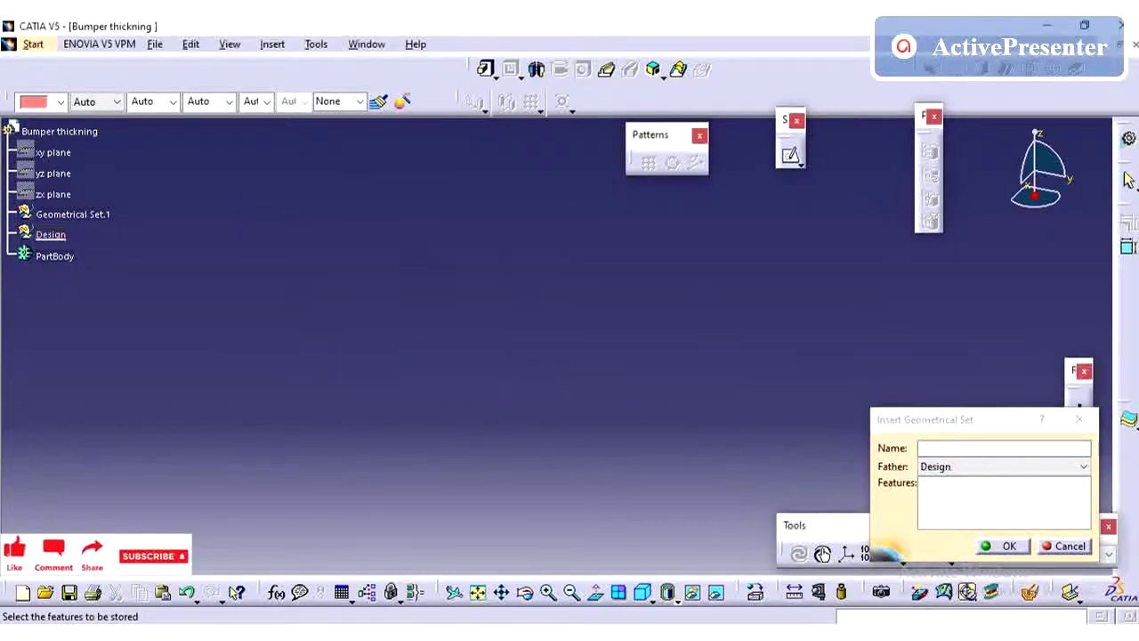
{"action": "type", "text": "A surface"}
{"action": "key", "text": "Return"}
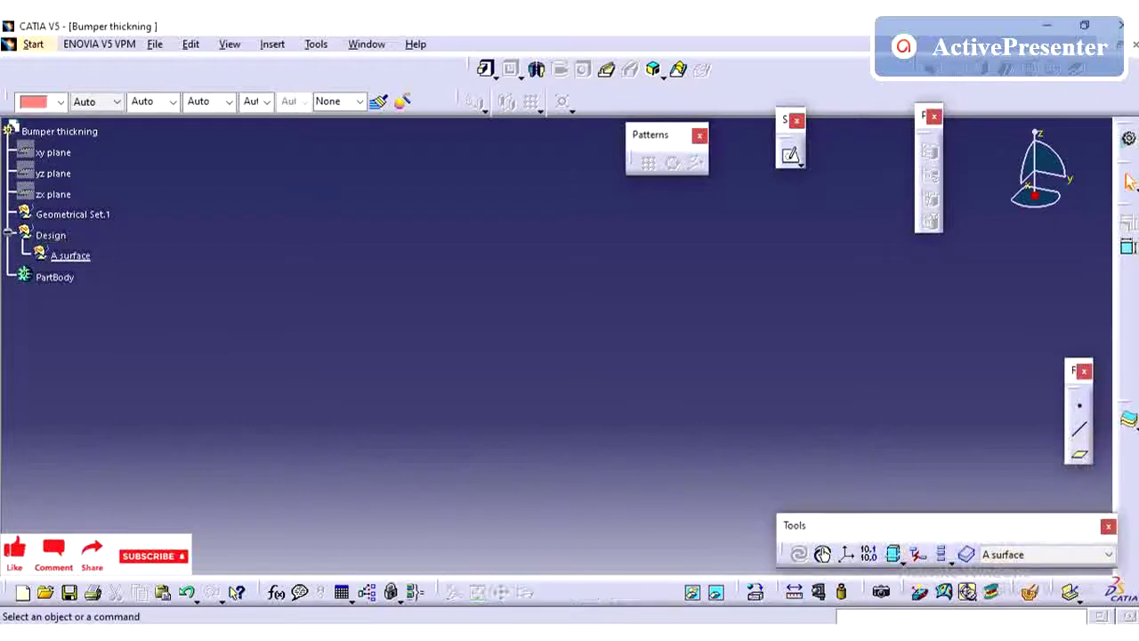
Copy the A surface set and paste the duplicate into the Design set.
{"action": "left_click", "coordinate": [273, 45]}
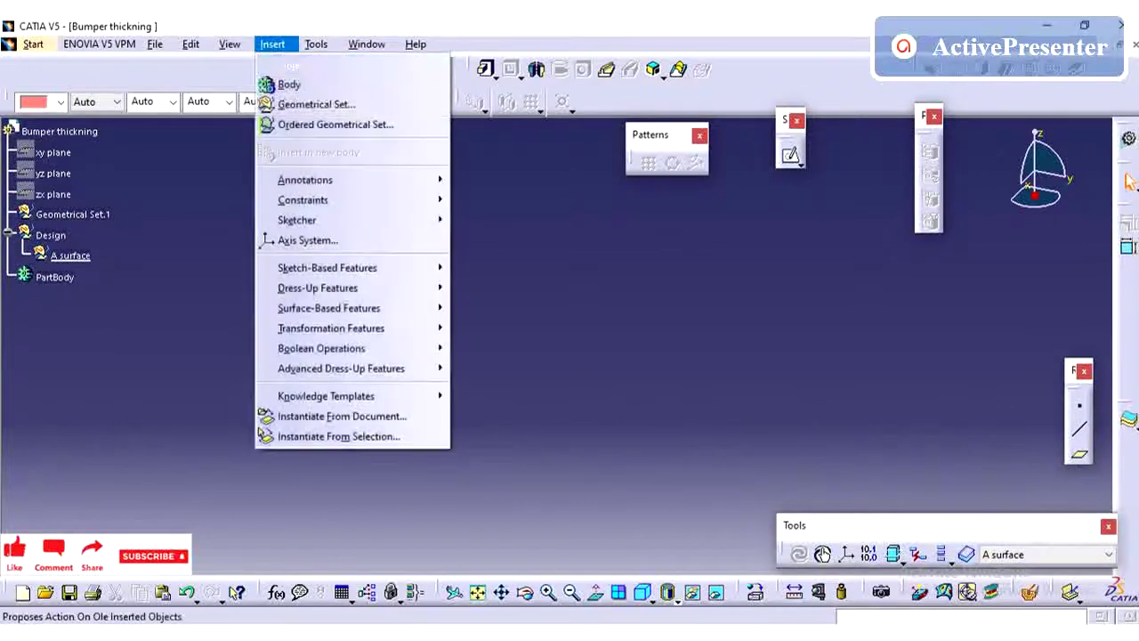
{"action": "left_click", "coordinate": [73, 214]}
{"action": "left_click", "coordinate": [70, 255]}
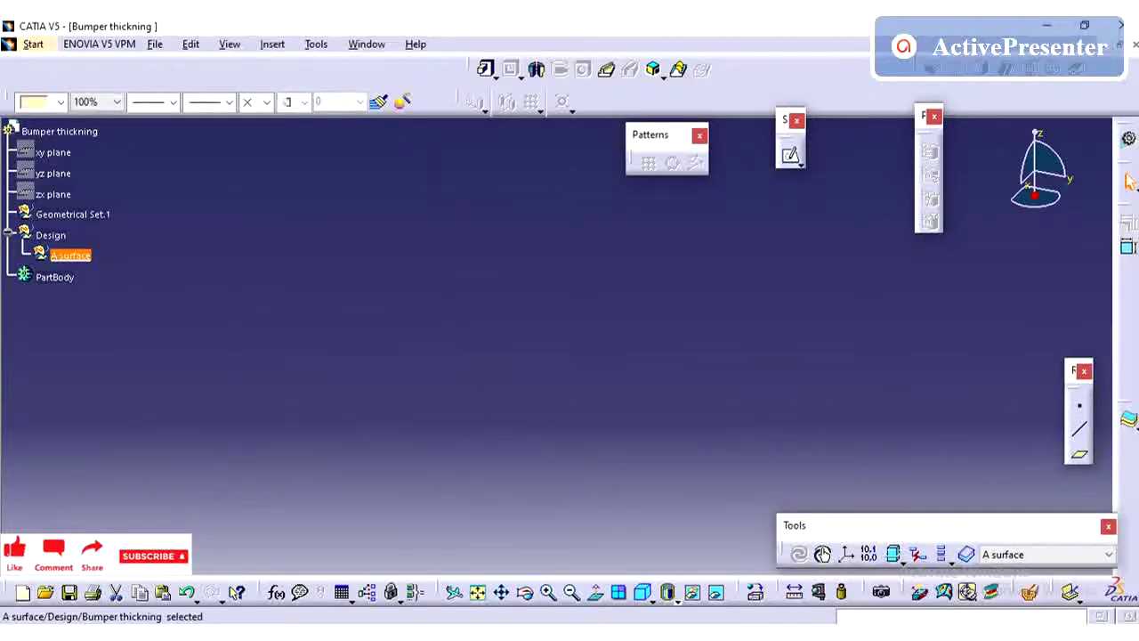
{"action": "left_click", "coordinate": [51, 236]}
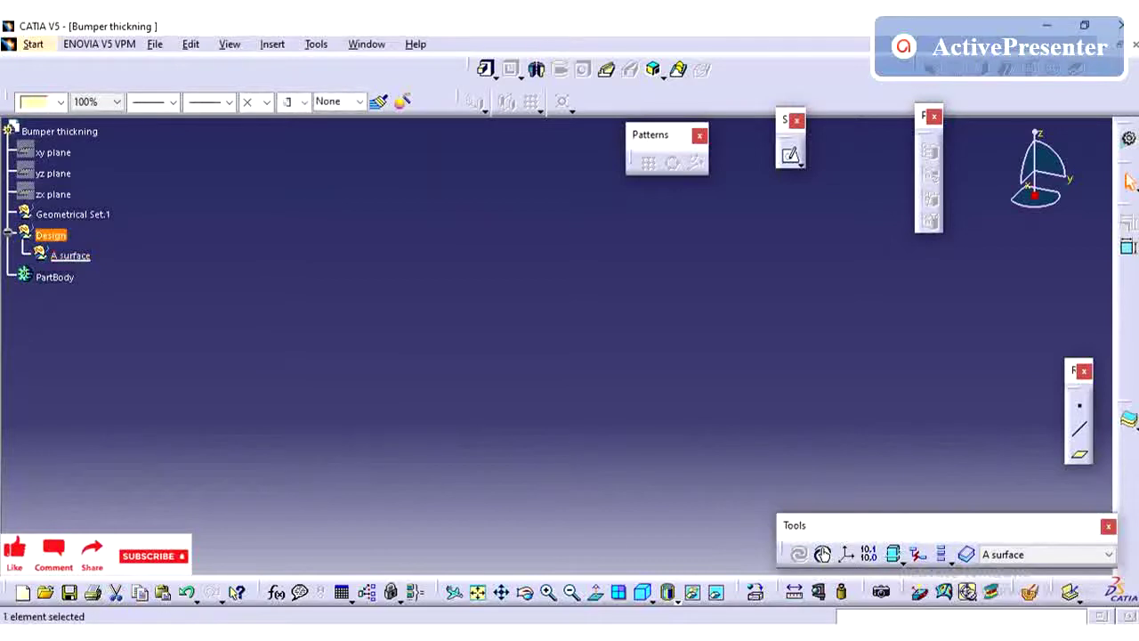
{"action": "key", "text": "ctrl+v"}
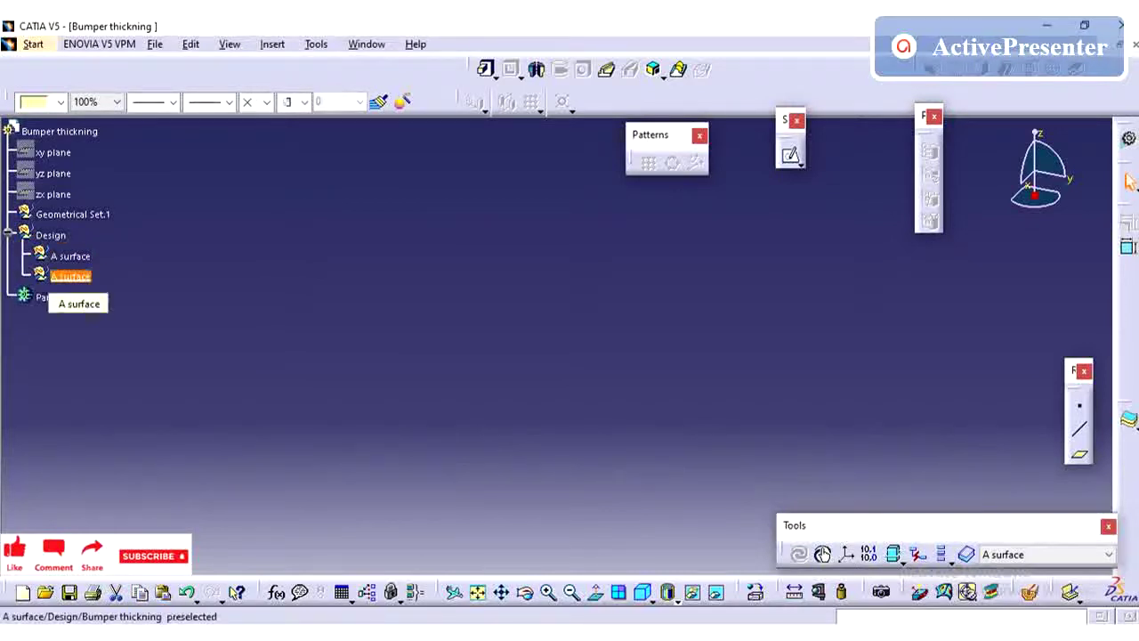
Rename the pasted duplicate of the A surface set as "B surface".
{"action": "right_click", "coordinate": [75, 276]}
{"action": "left_click", "coordinate": [123, 347]}
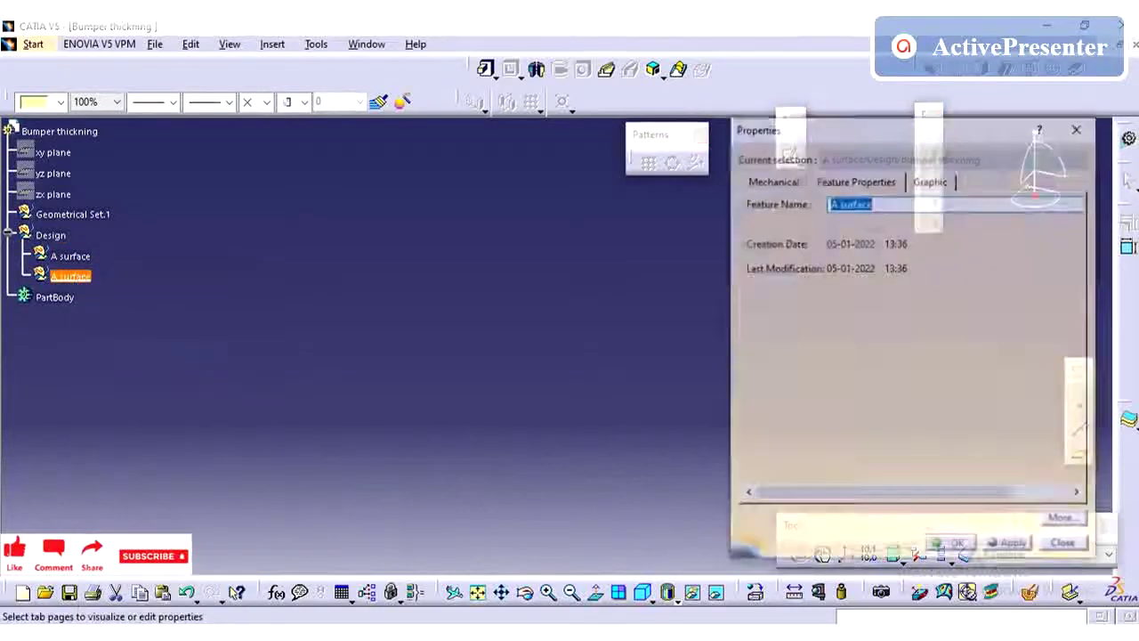
{"action": "left_click", "coordinate": [838, 203]}
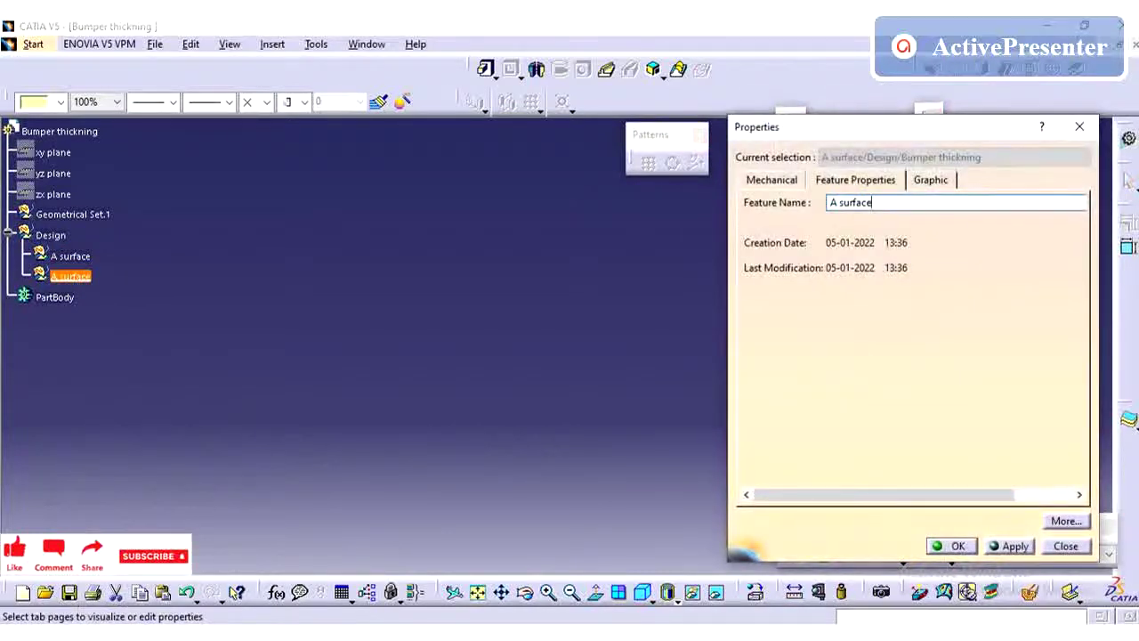
{"action": "double_click", "coordinate": [835, 203]}
{"action": "type", "text": "B"}
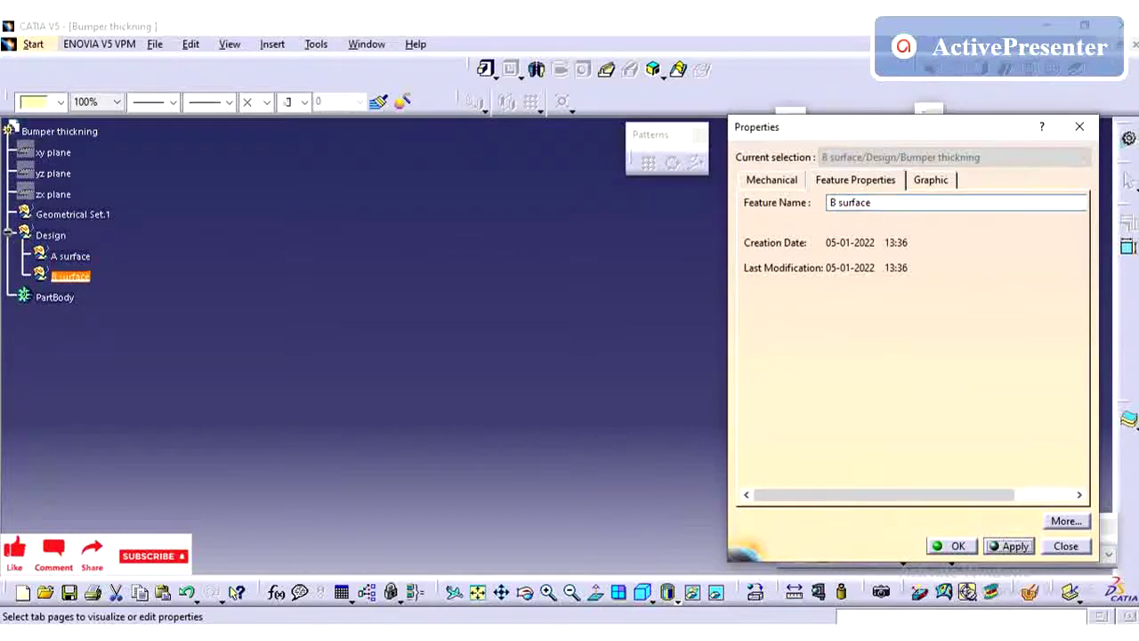
{"action": "left_click", "coordinate": [952, 546]}
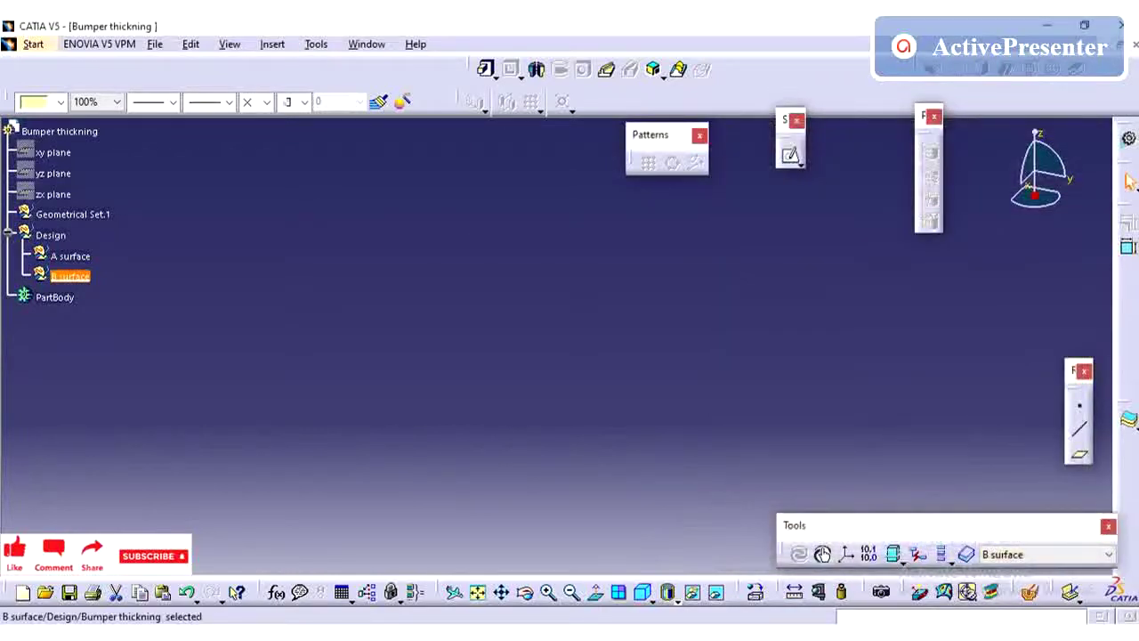
Paste a copy of the B surface set into the Design set and rename it "C surface".
{"action": "left_click", "coordinate": [51, 235]}
{"action": "key", "text": "ctrl+v"}
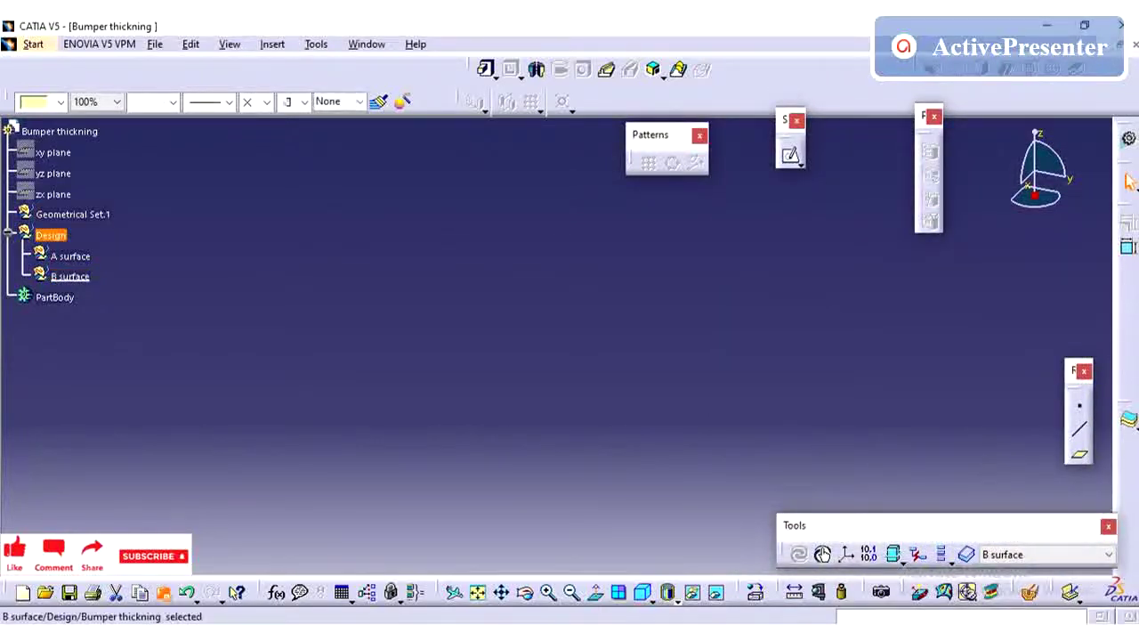
{"action": "right_click", "coordinate": [69, 297]}
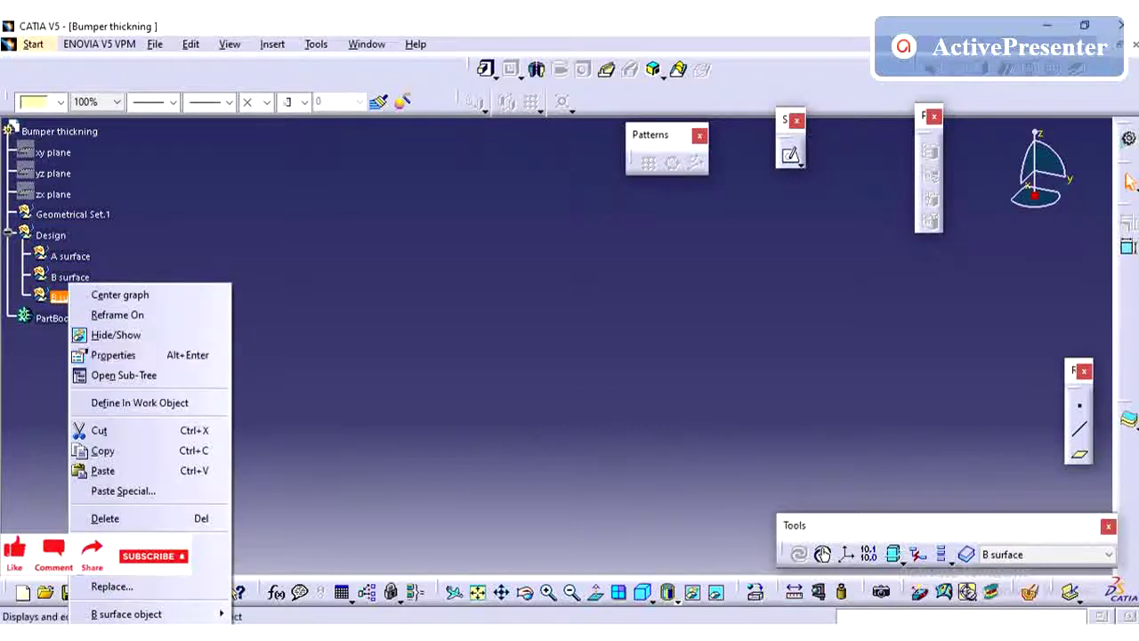
{"action": "left_click", "coordinate": [114, 355]}
{"action": "left_click", "coordinate": [840, 205]}
{"action": "key", "text": "BackSpace"}
{"action": "type", "text": "C"}
{"action": "left_click", "coordinate": [1010, 546]}
{"action": "left_click", "coordinate": [952, 547]}
{"action": "left_click", "coordinate": [569, 356]}
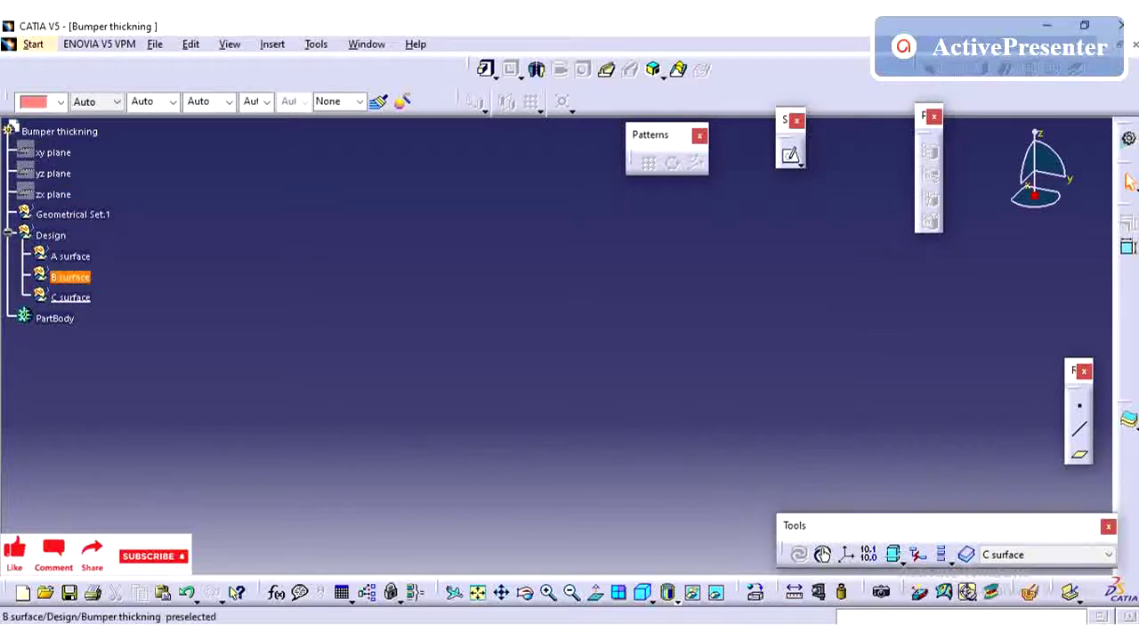
Switch to the N04.stp document and unhide Split.14 in Geometrical Set.1.
{"action": "left_click", "coordinate": [272, 43]}
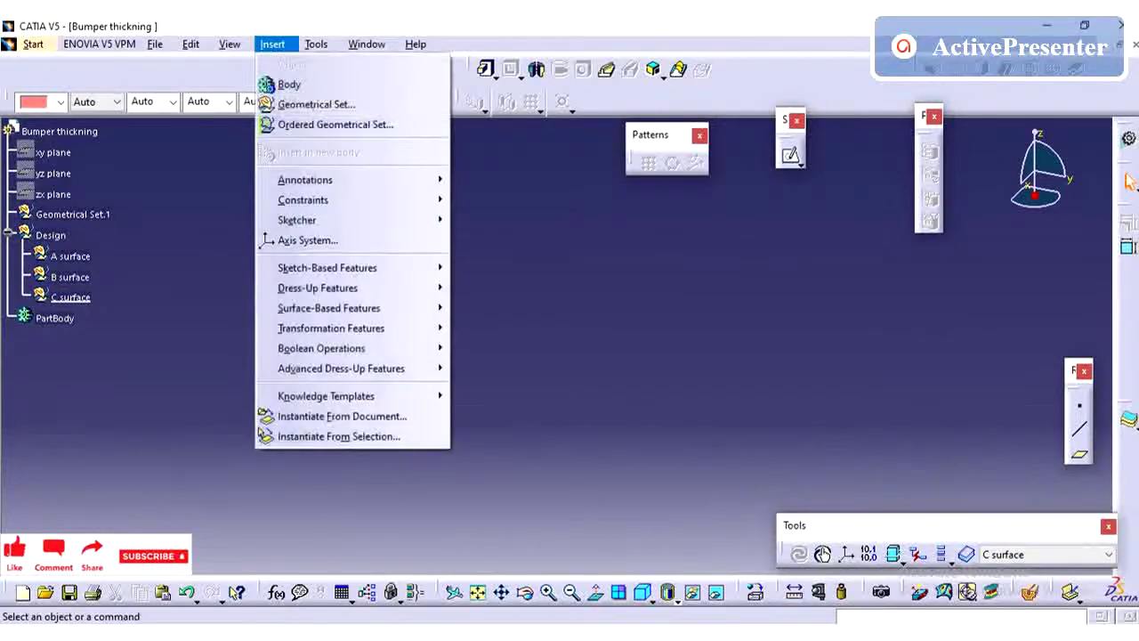
{"action": "mouse_move", "coordinate": [367, 43]}
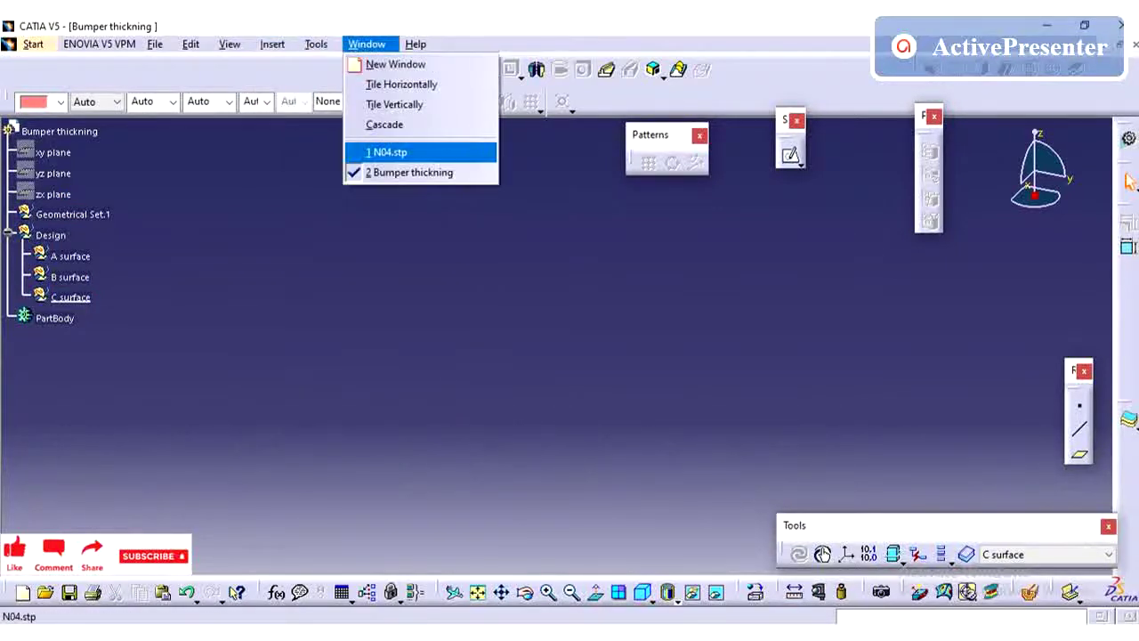
{"action": "left_click", "coordinate": [389, 152]}
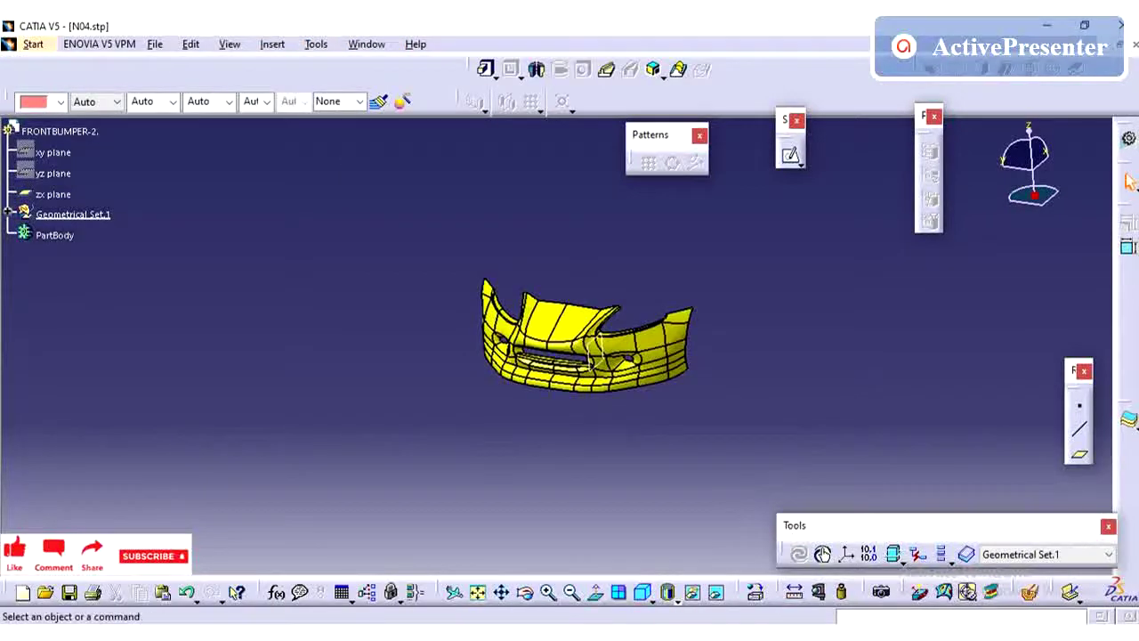
{"action": "left_click", "coordinate": [8, 213]}
{"action": "left_click", "coordinate": [76, 257]}
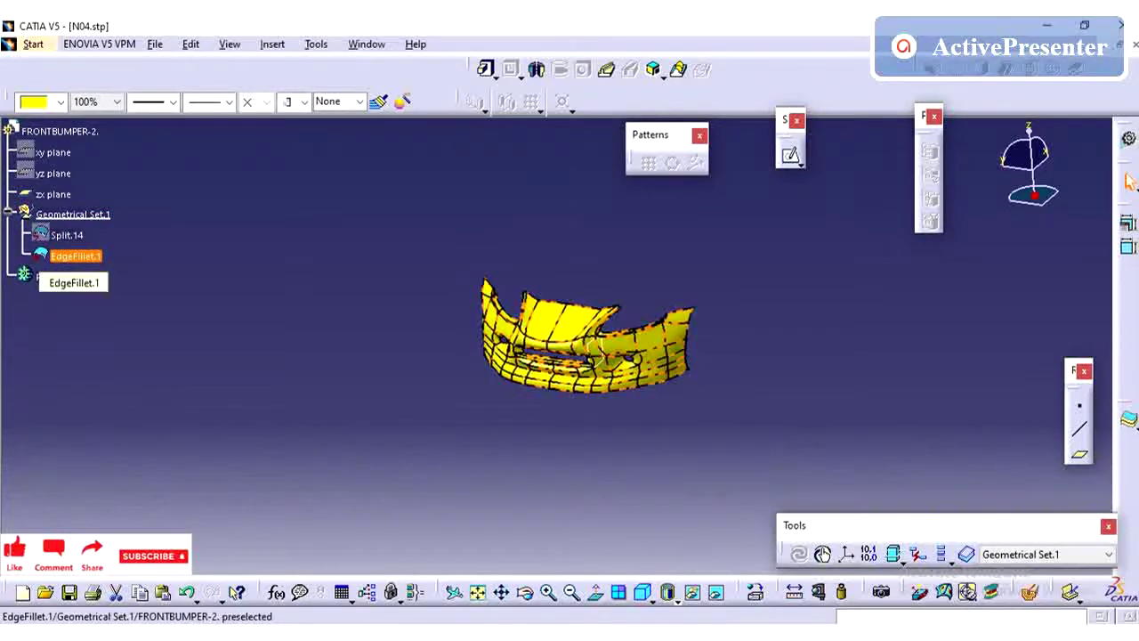
{"action": "right_click", "coordinate": [66, 235]}
{"action": "left_click", "coordinate": [115, 289]}
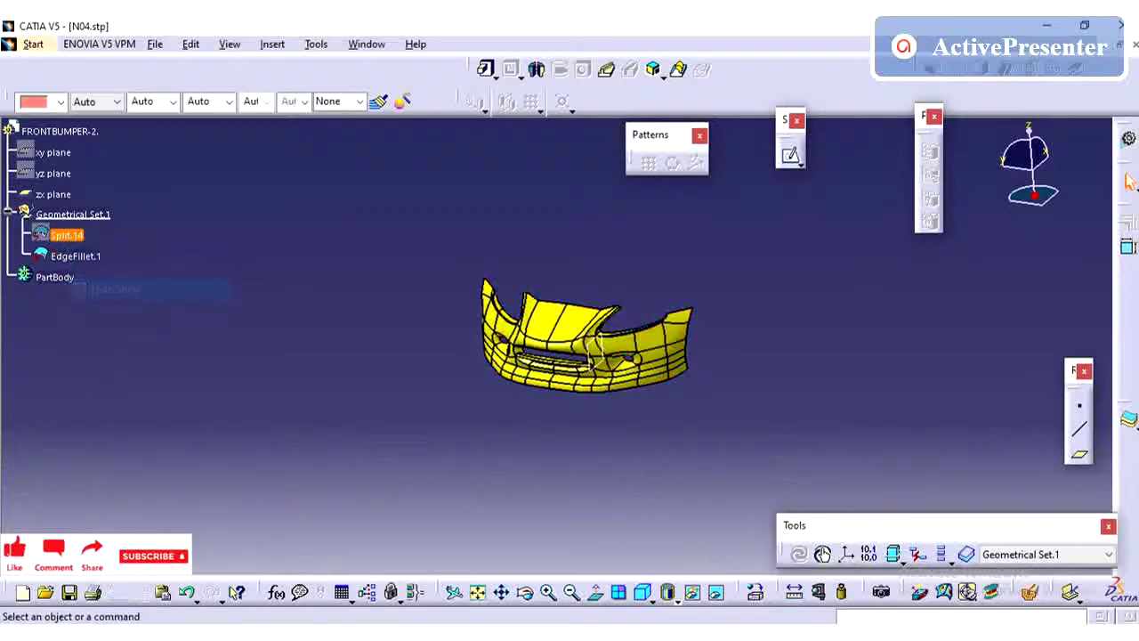
Copy Geometrical Set.1 from N04.stp and paste it into the A surface set of the Bumper thickning part.
{"action": "left_click", "coordinate": [73, 214]}
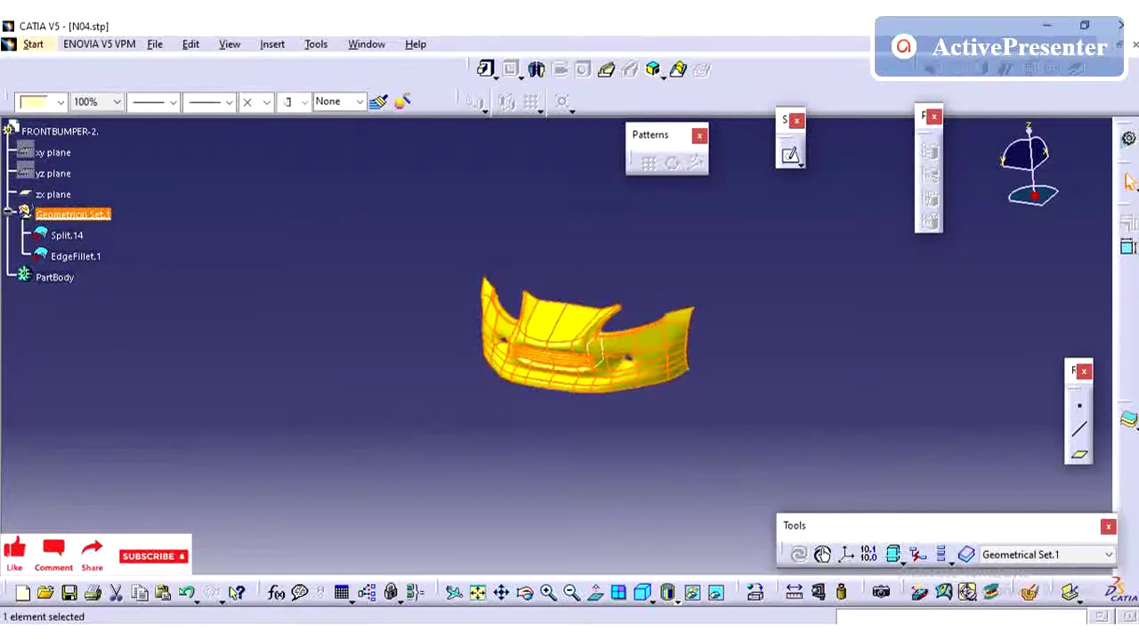
{"action": "left_click", "coordinate": [272, 43]}
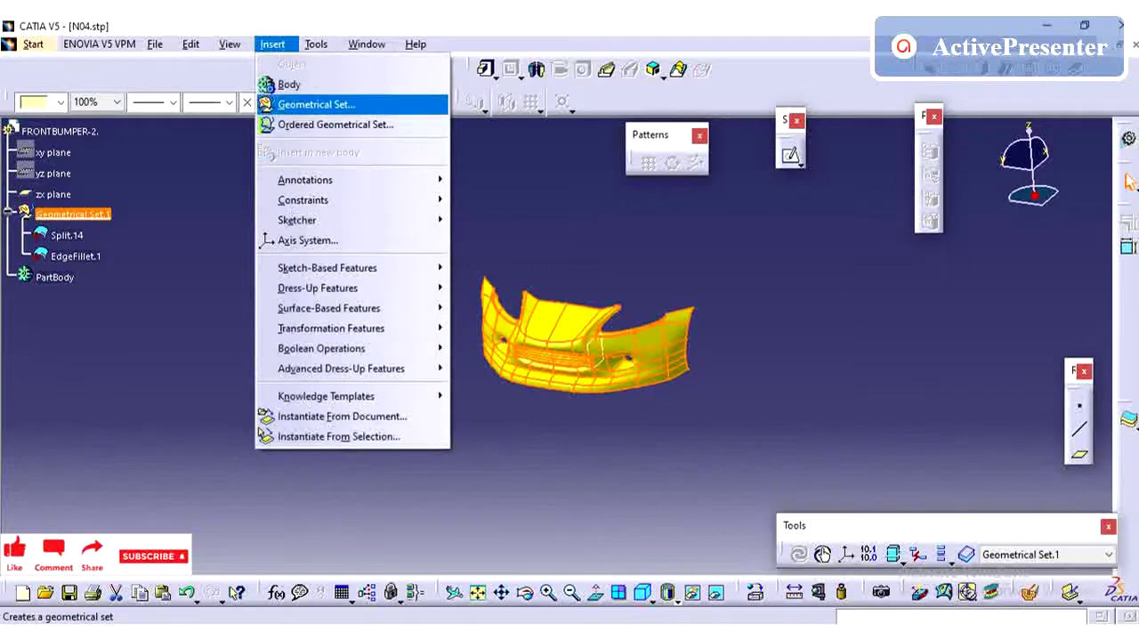
{"action": "mouse_move", "coordinate": [367, 43]}
{"action": "left_click", "coordinate": [392, 172]}
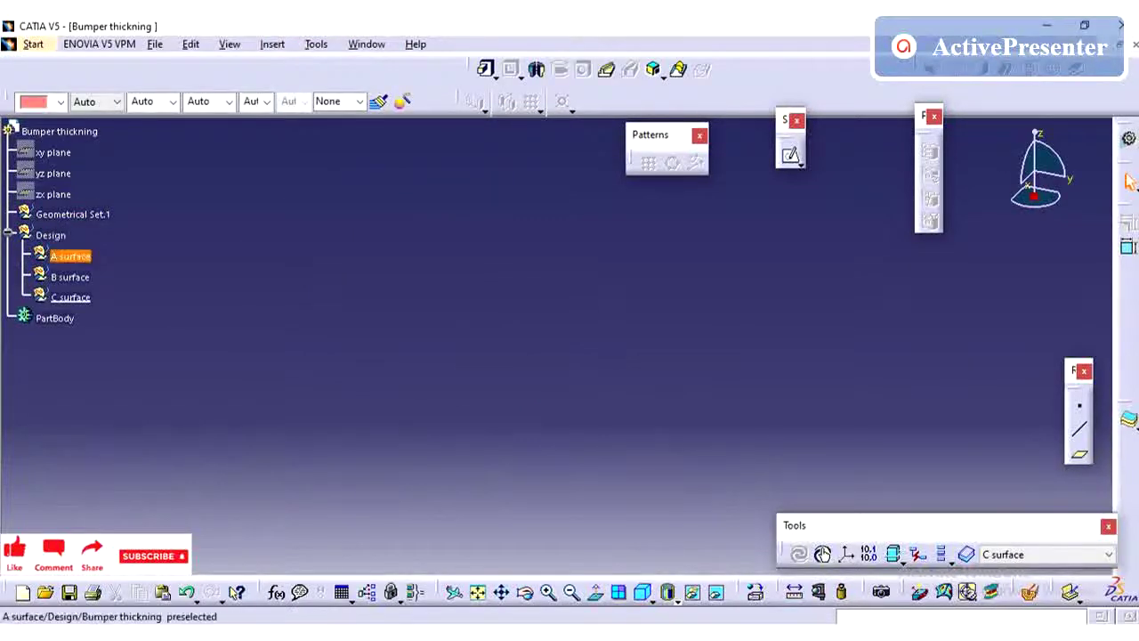
{"action": "right_click", "coordinate": [66, 257]}
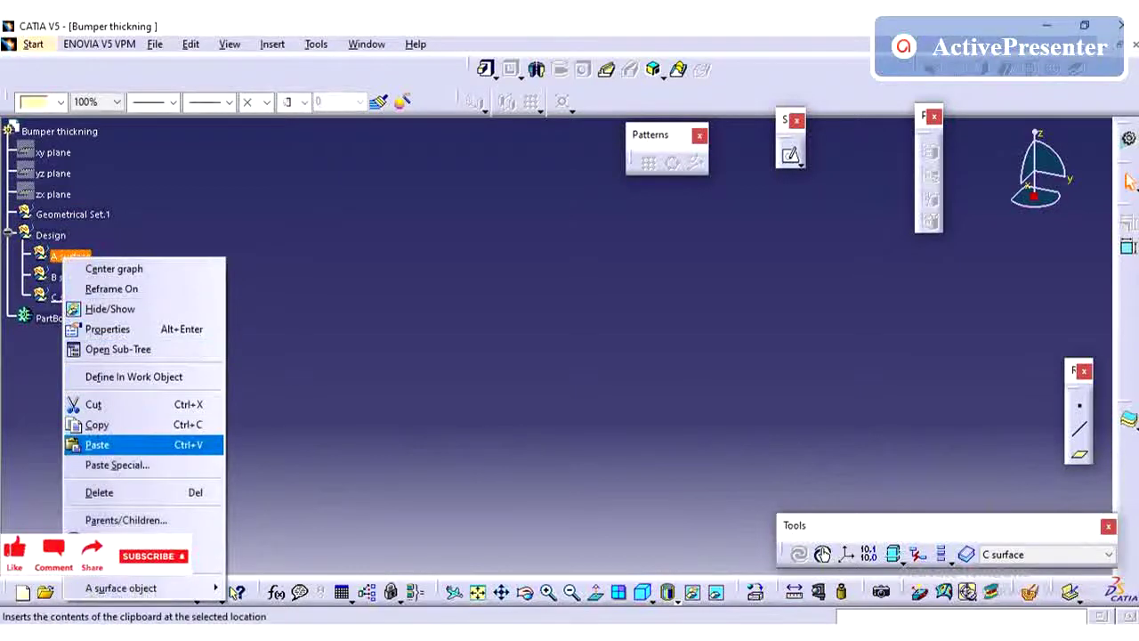
{"action": "left_click", "coordinate": [97, 444]}
{"action": "left_click", "coordinate": [196, 374]}
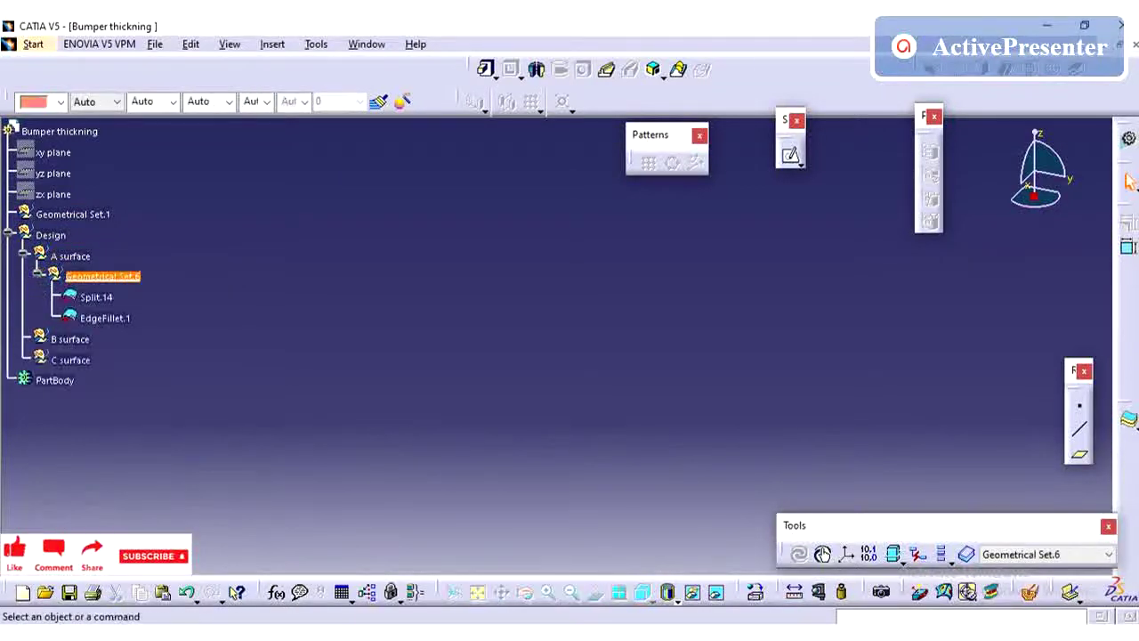
Rename the geometrical set pasted inside the A surface set as "Input".
{"action": "left_click", "coordinate": [37, 274]}
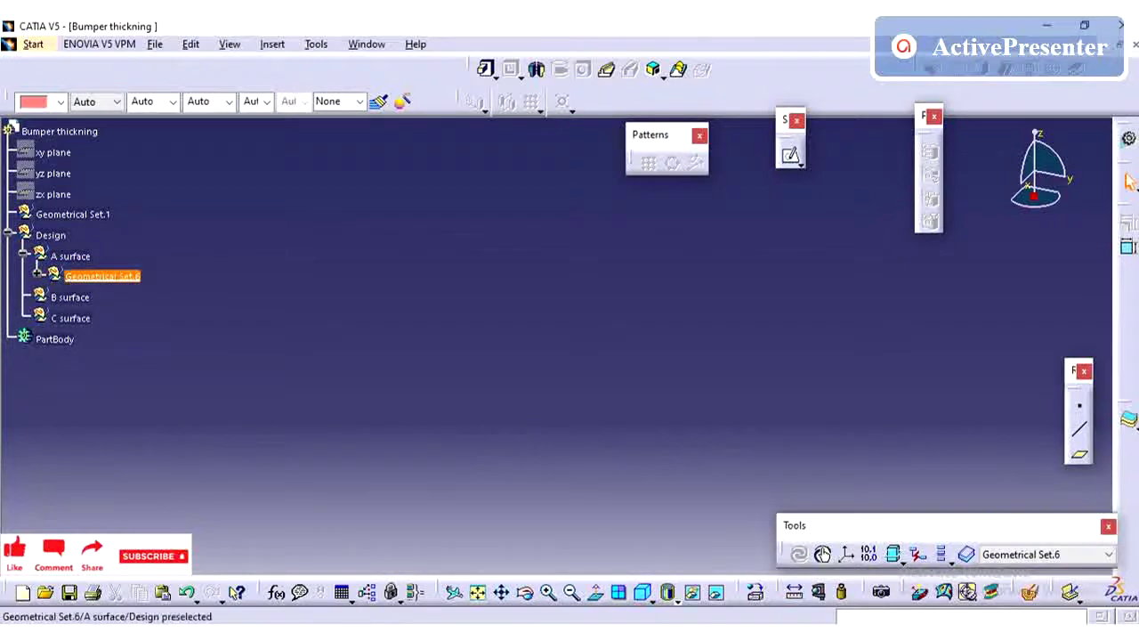
{"action": "right_click", "coordinate": [87, 276]}
{"action": "left_click", "coordinate": [151, 353]}
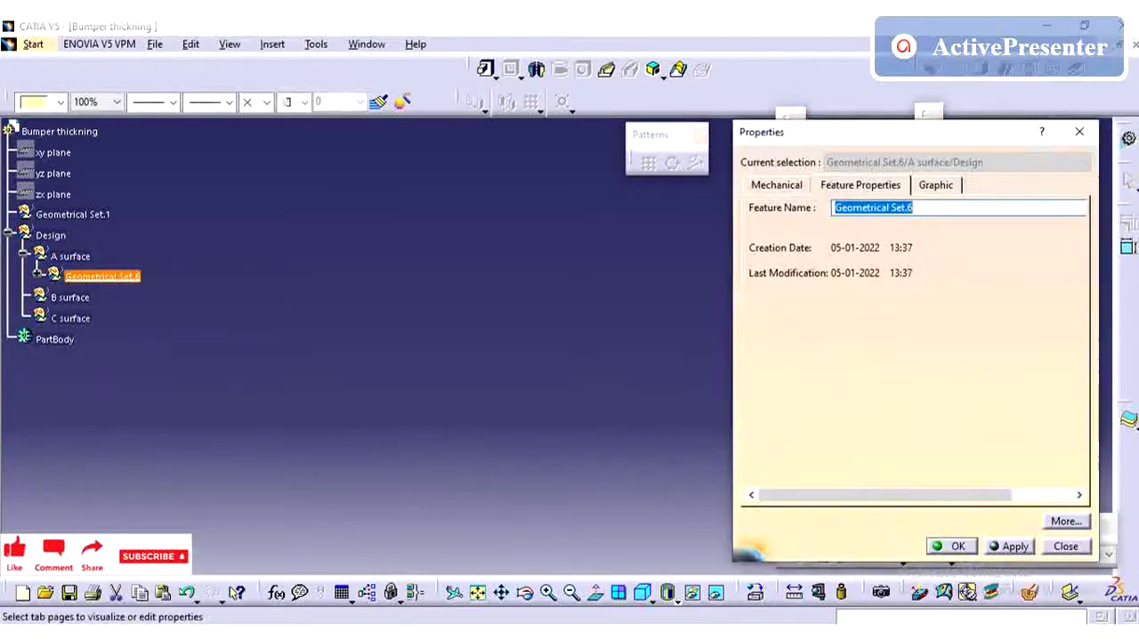
{"action": "key", "text": "BackSpace"}
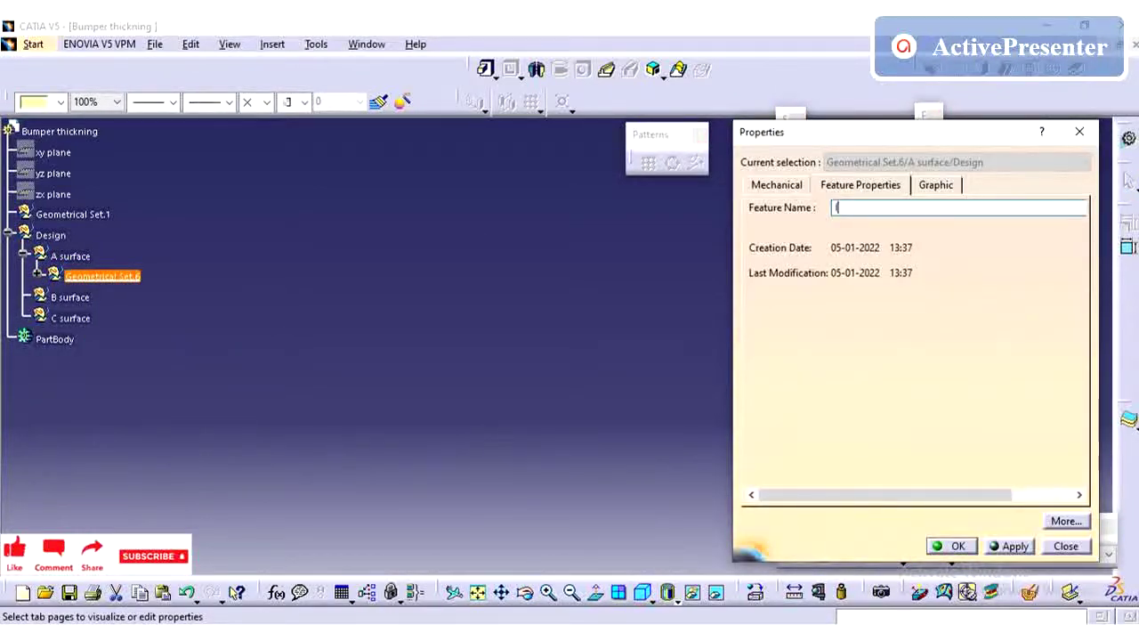
{"action": "type", "text": "Input"}
{"action": "left_click", "coordinate": [1010, 546]}
{"action": "left_click", "coordinate": [954, 546]}
Paste a copy of the C surface set into the A surface set and rename it "A surface working".
{"action": "left_click", "coordinate": [70, 318]}
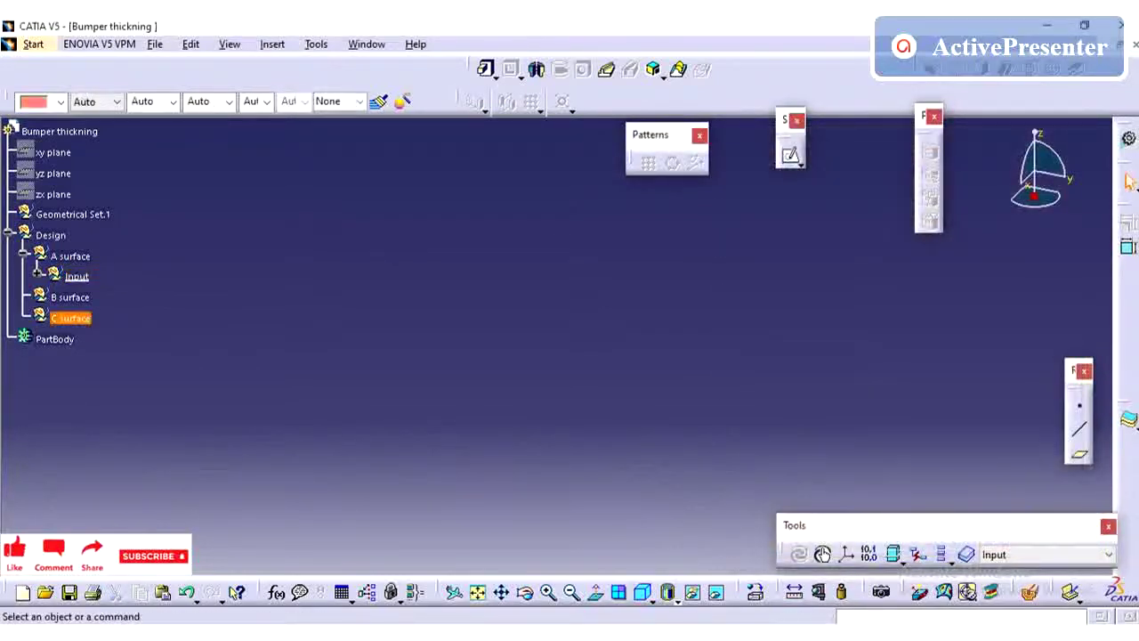
{"action": "left_click", "coordinate": [70, 256]}
{"action": "left_click_drag", "start_coordinate": [71, 317], "coordinate": [77, 277]}
{"action": "right_click", "coordinate": [76, 296]}
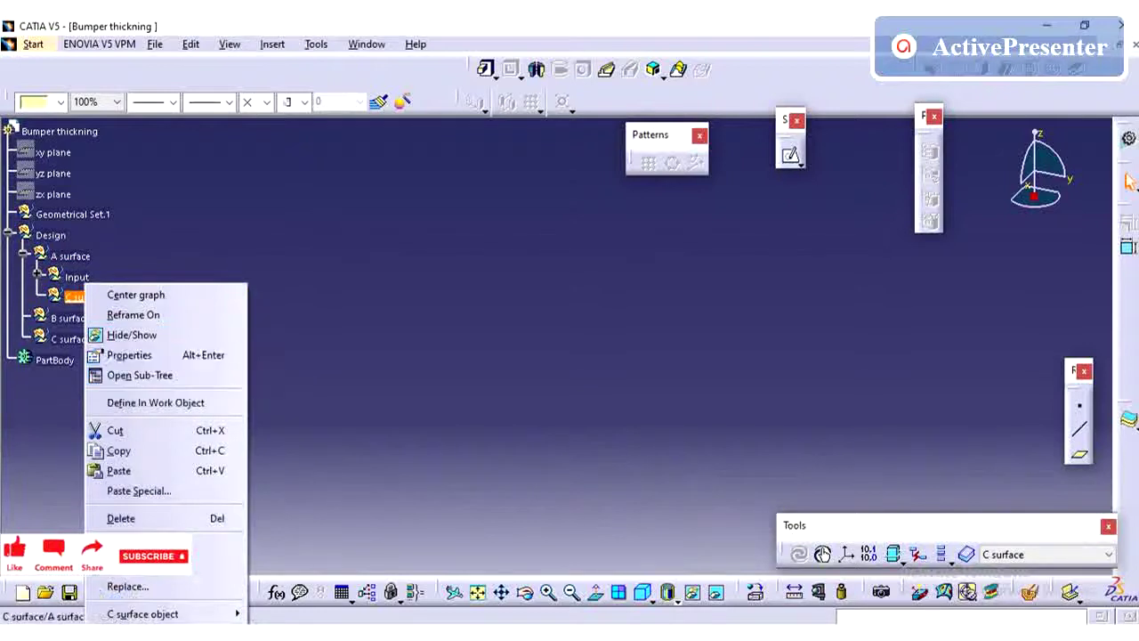
{"action": "left_click", "coordinate": [129, 354]}
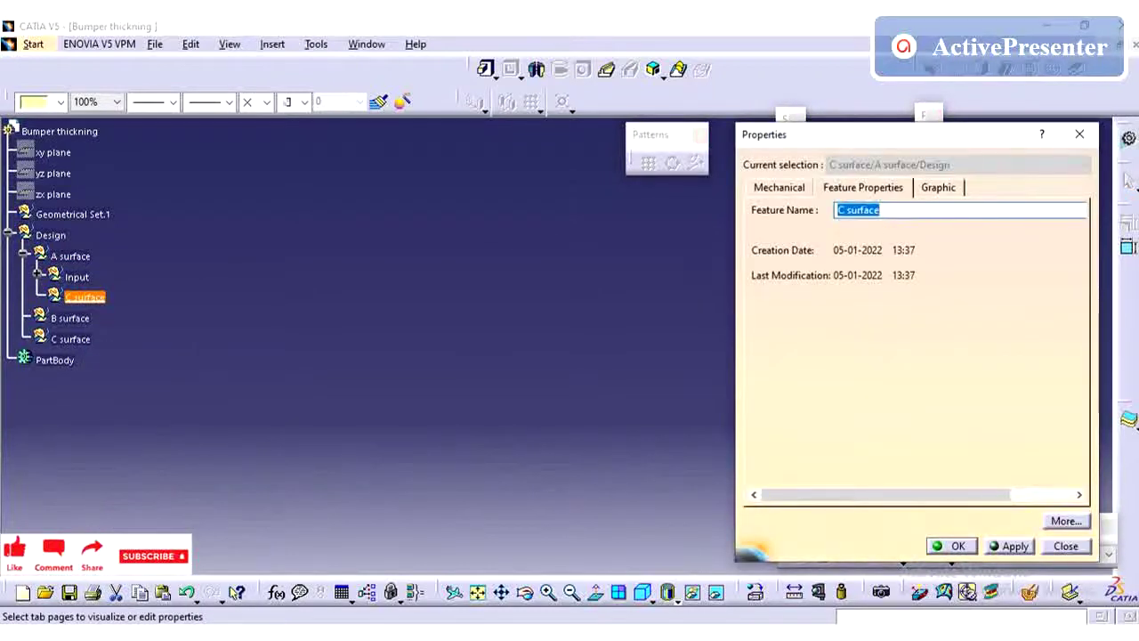
{"action": "type", "text": "A "}
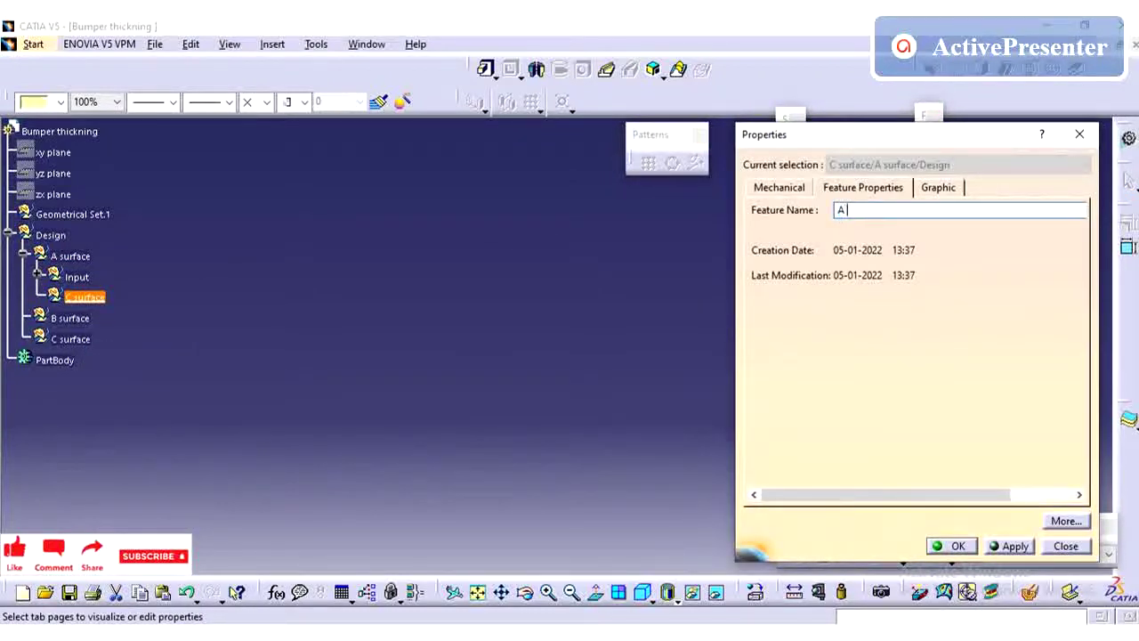
{"action": "type", "text": "surface working"}
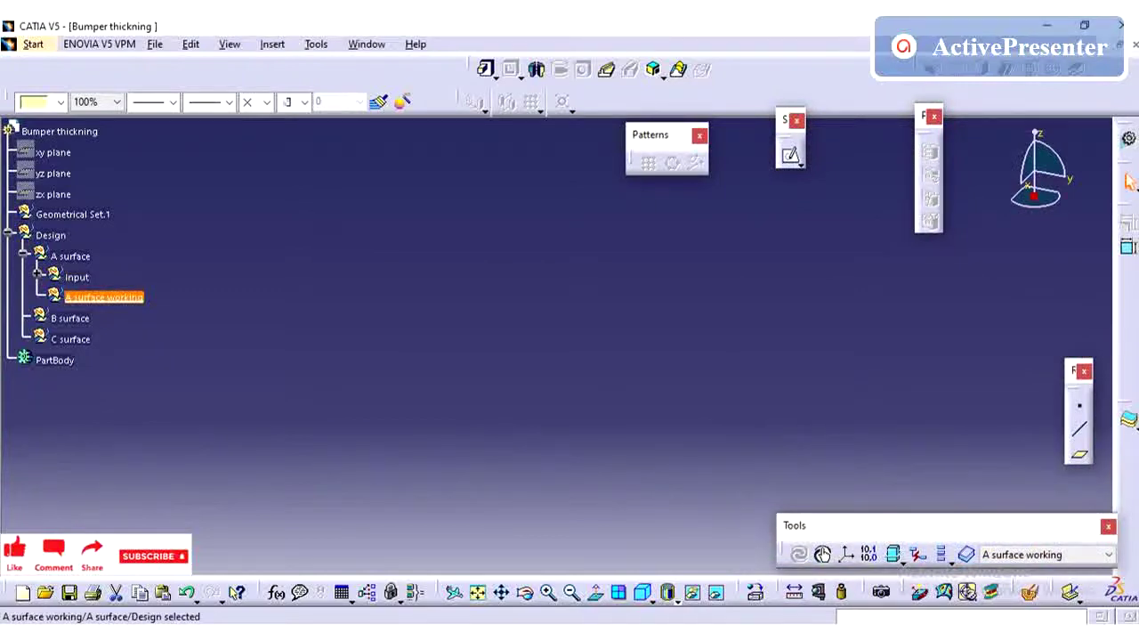
Expand the Input set and examine the imported bumper surface from the front, back and sides.
{"action": "left_click", "coordinate": [37, 273]}
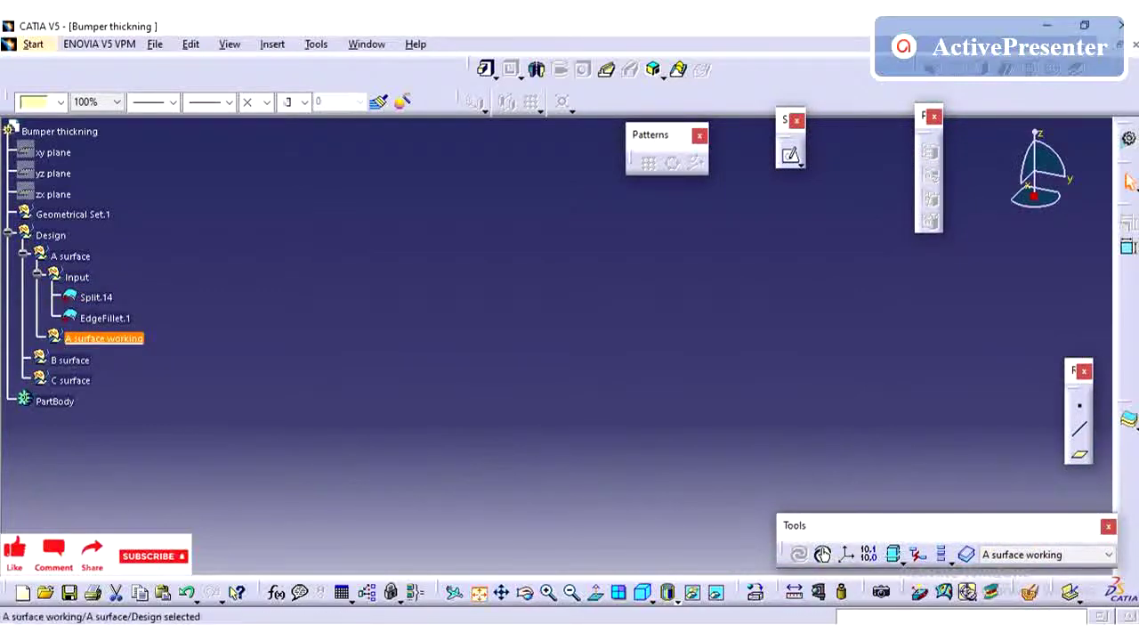
{"action": "left_click", "coordinate": [478, 592]}
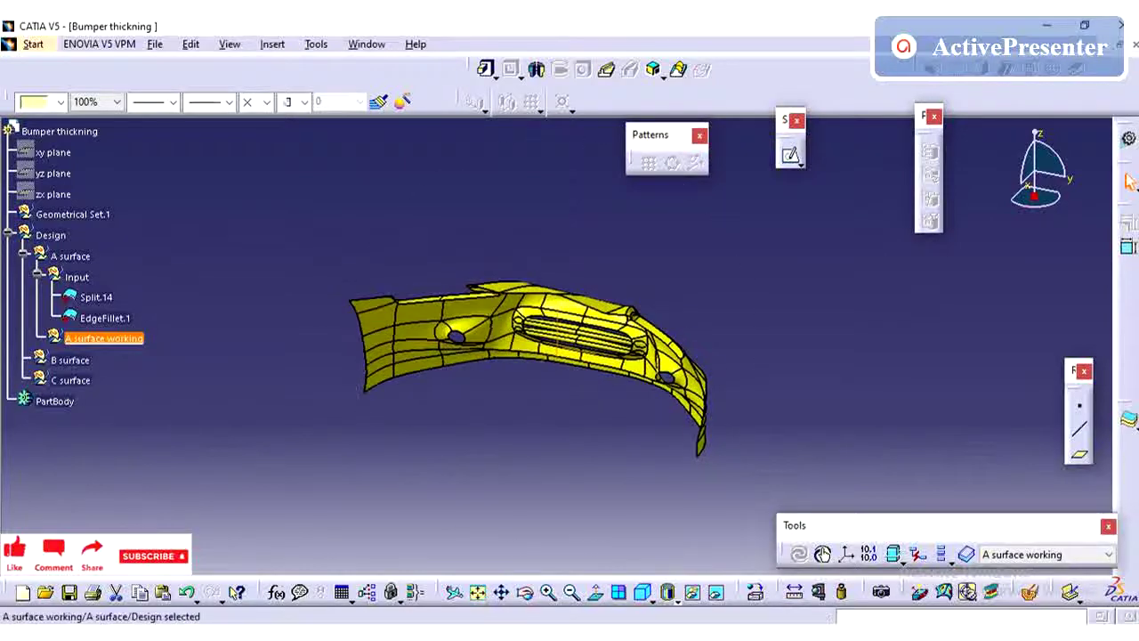
{"action": "middle_click_drag", "start_coordinate": [427, 427], "coordinate": [387, 381]}
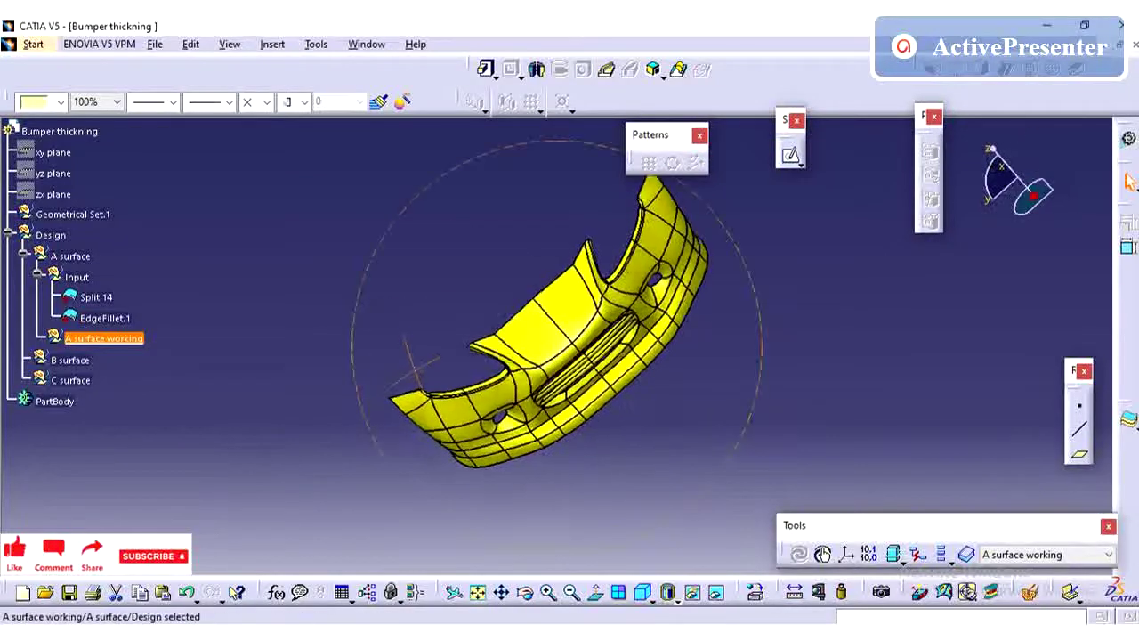
{"action": "middle_click_drag", "start_coordinate": [414, 369], "coordinate": [485, 160]}
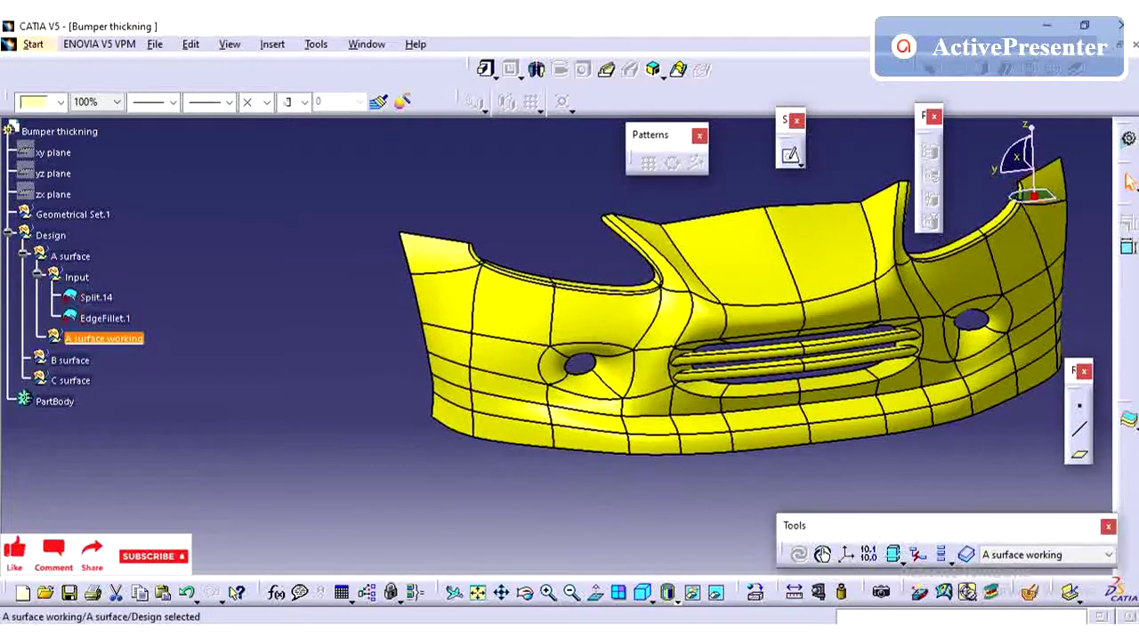
{"action": "middle_click_drag", "start_coordinate": [534, 378], "coordinate": [700, 415]}
{"action": "middle_click_drag", "start_coordinate": [756, 298], "coordinate": [715, 268]}
{"action": "middle_click_drag", "start_coordinate": [679, 360], "coordinate": [500, 417]}
{"action": "scroll", "coordinate": [475, 411], "scroll_direction": "up", "scroll_amount": 1}
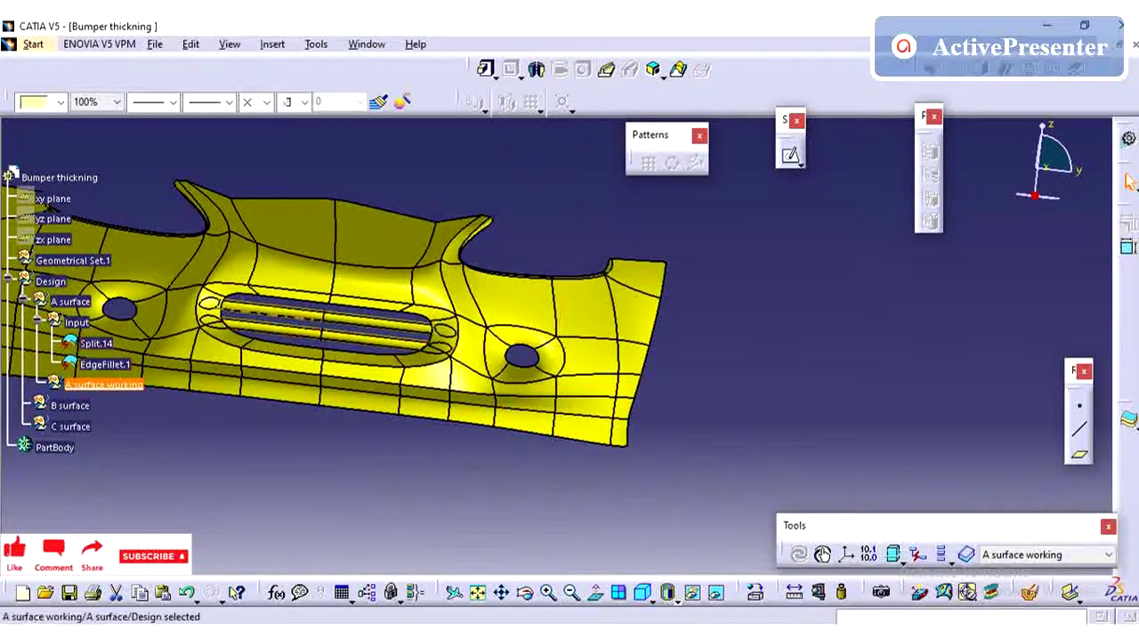
{"action": "middle_click_drag", "start_coordinate": [623, 374], "coordinate": [401, 353]}
{"action": "middle_click_drag", "start_coordinate": [570, 351], "coordinate": [343, 424]}
{"action": "middle_click_drag", "start_coordinate": [722, 233], "coordinate": [739, 287]}
{"action": "middle_click_drag", "start_coordinate": [628, 395], "coordinate": [788, 362]}
{"action": "left_click", "coordinate": [104, 384]}
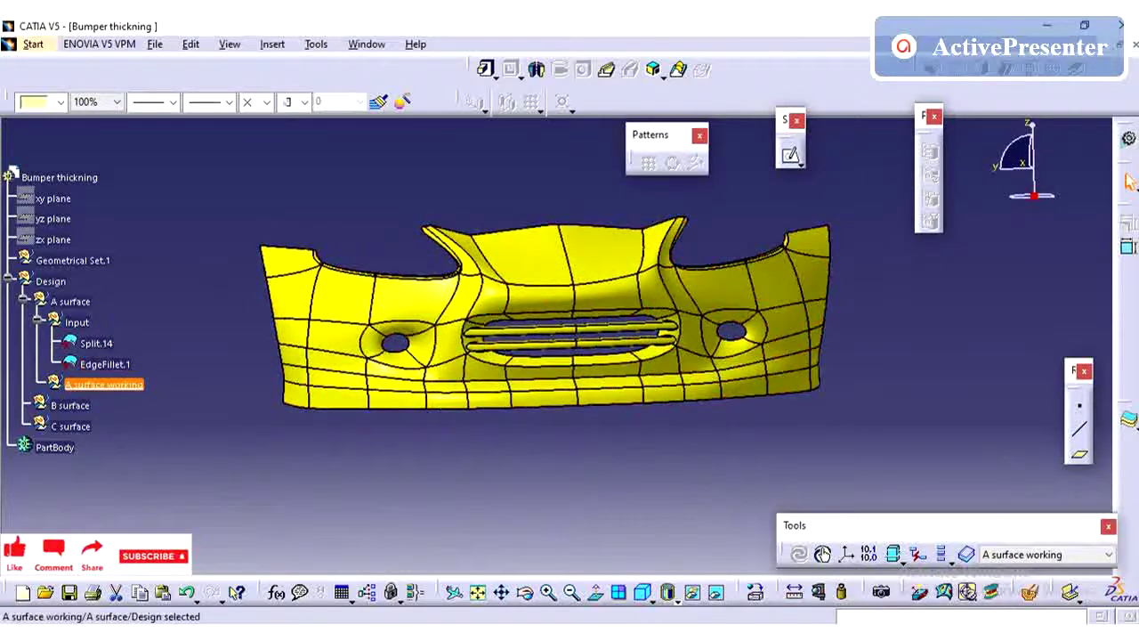
{"action": "left_click", "coordinate": [258, 459]}
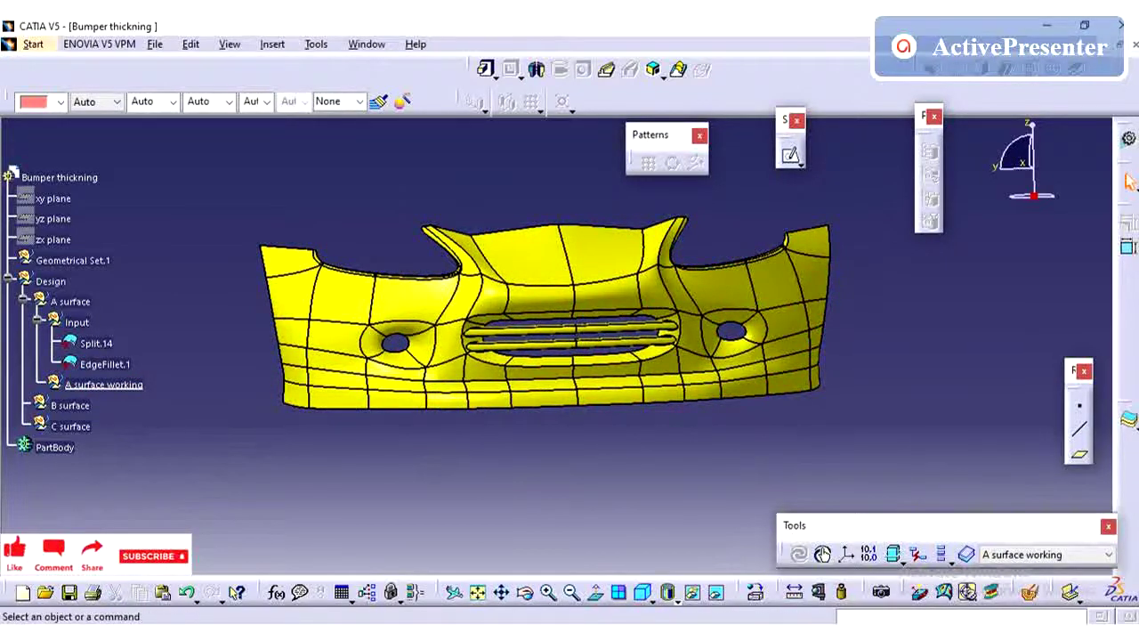
Switch to the Generative Shape Design workbench.
{"action": "left_click", "coordinate": [1129, 139]}
{"action": "left_click", "coordinate": [977, 465]}
{"action": "left_click", "coordinate": [34, 45]}
{"action": "mouse_move", "coordinate": [82, 85]}
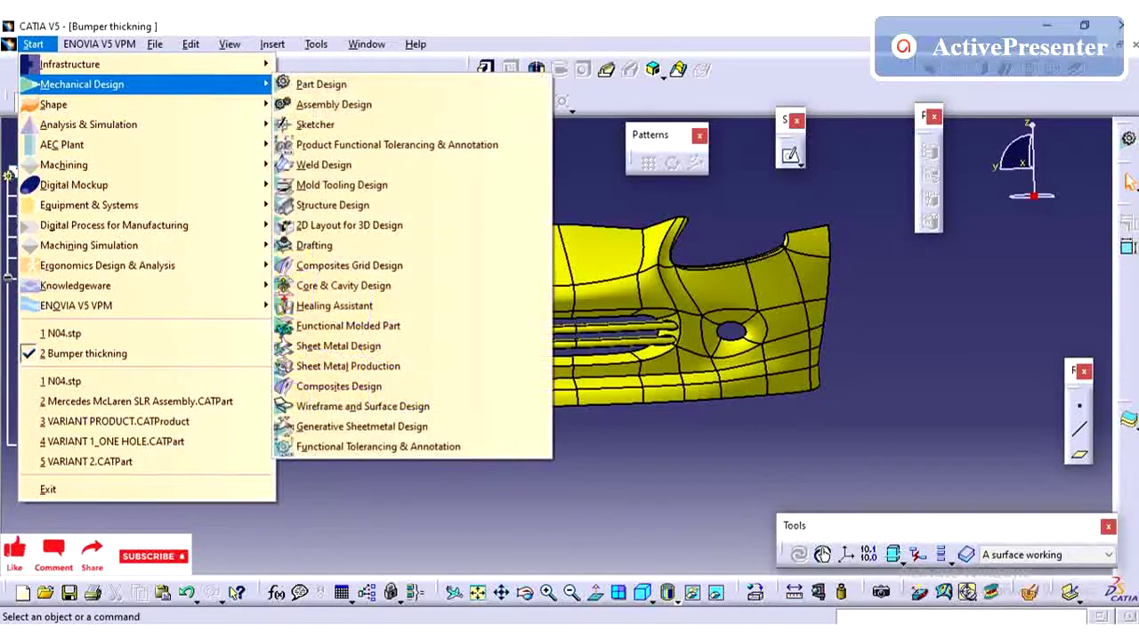
{"action": "mouse_move", "coordinate": [134, 104]}
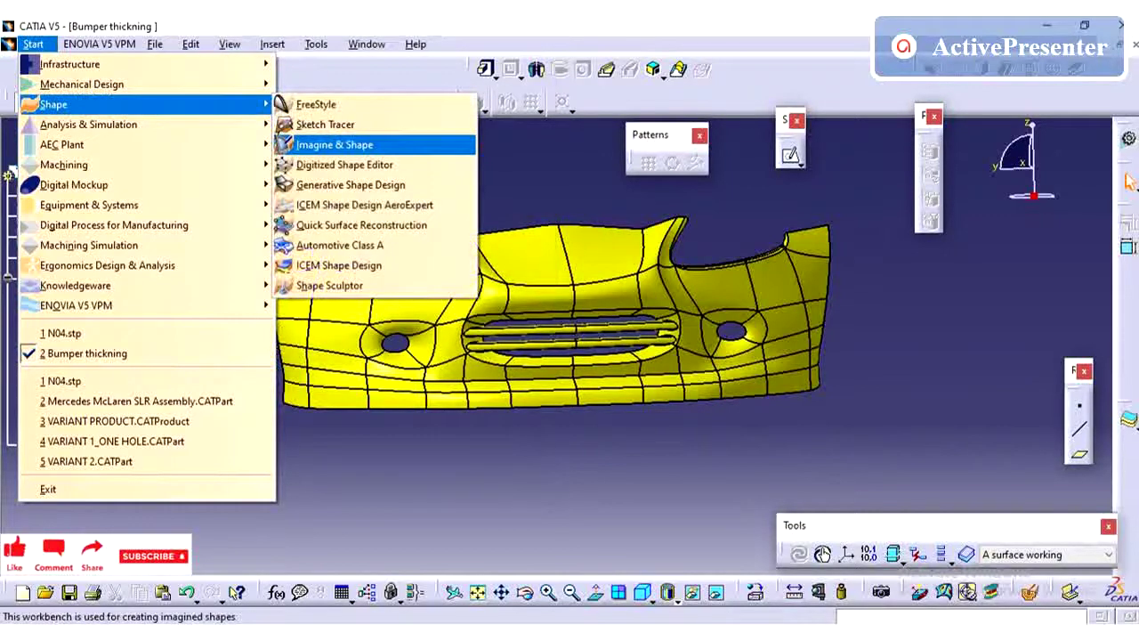
{"action": "left_click", "coordinate": [350, 184]}
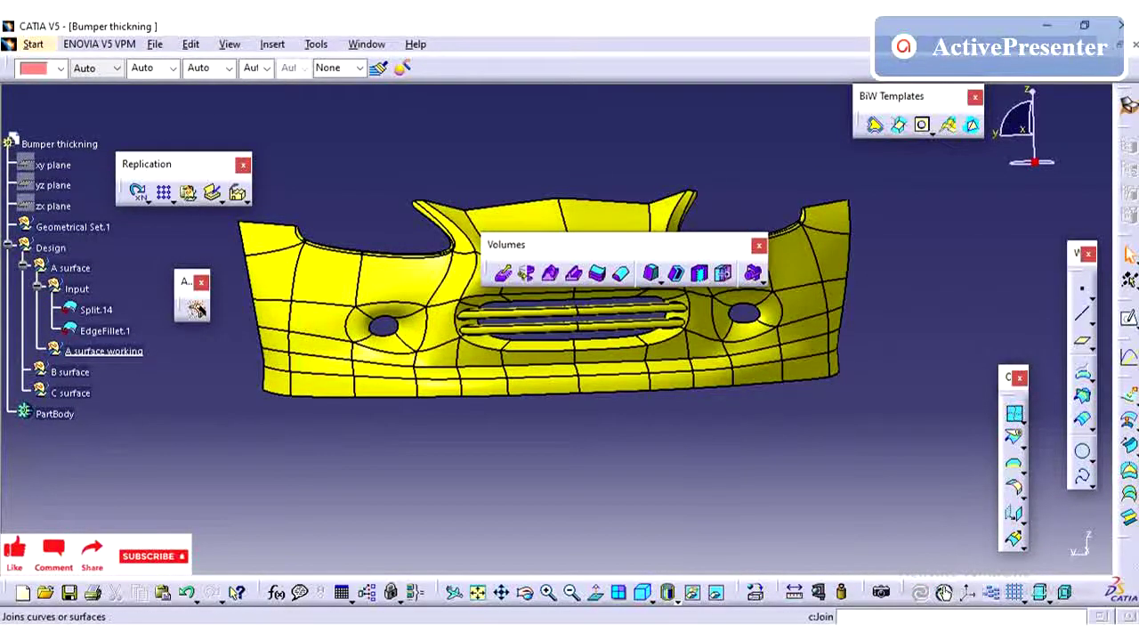
Start a Join under A surface working and, within it, a Multiple Extract of a face on the bumper's lower edge.
{"action": "left_click", "coordinate": [1015, 413]}
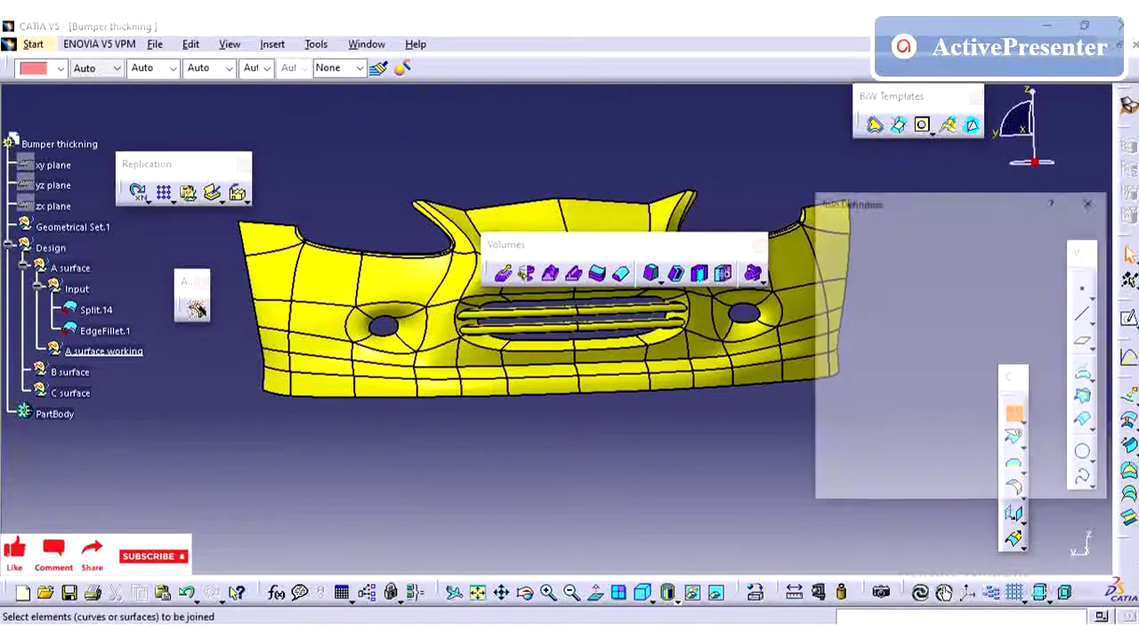
{"action": "right_click", "coordinate": [907, 246]}
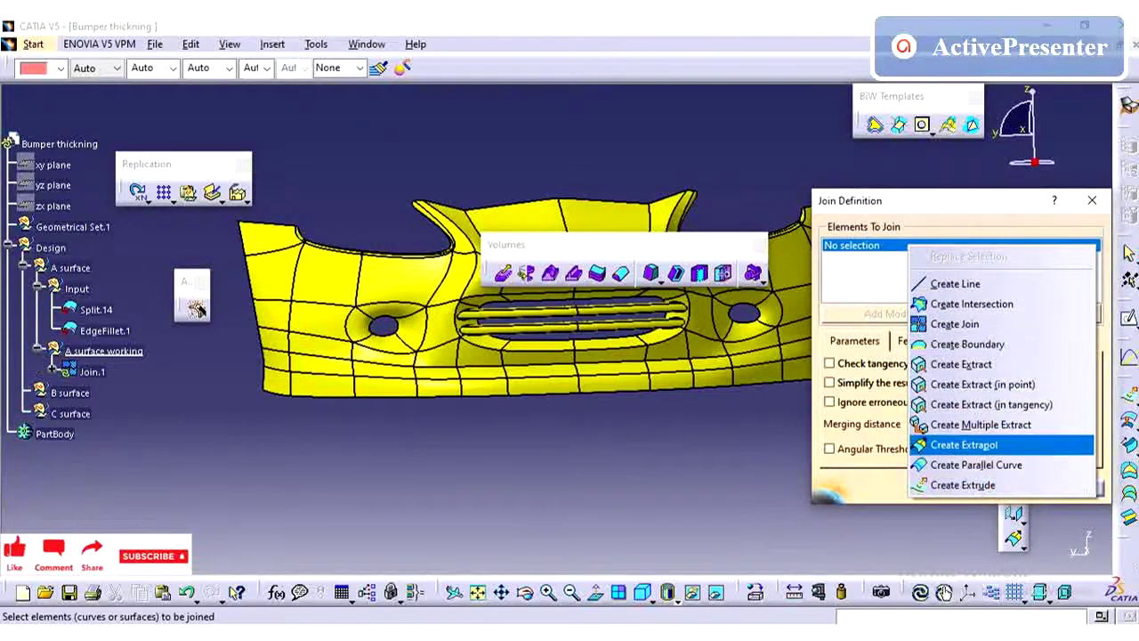
{"action": "left_click", "coordinate": [979, 425]}
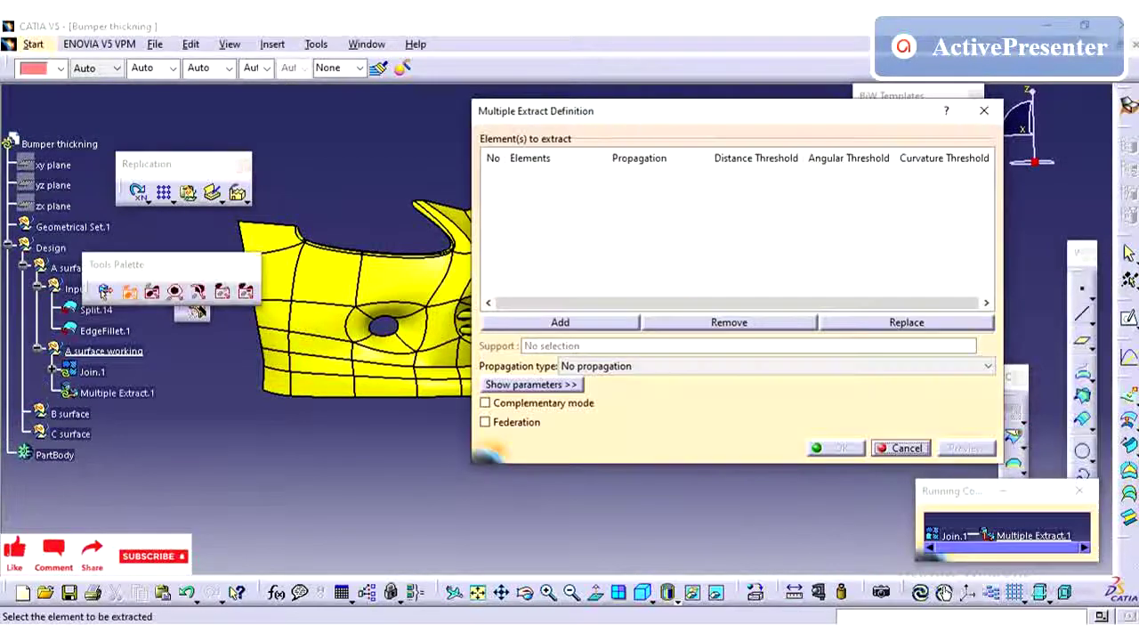
{"action": "left_click_drag", "start_coordinate": [658, 112], "coordinate": [870, 499]}
{"action": "middle_click_drag", "start_coordinate": [623, 401], "coordinate": [570, 431]}
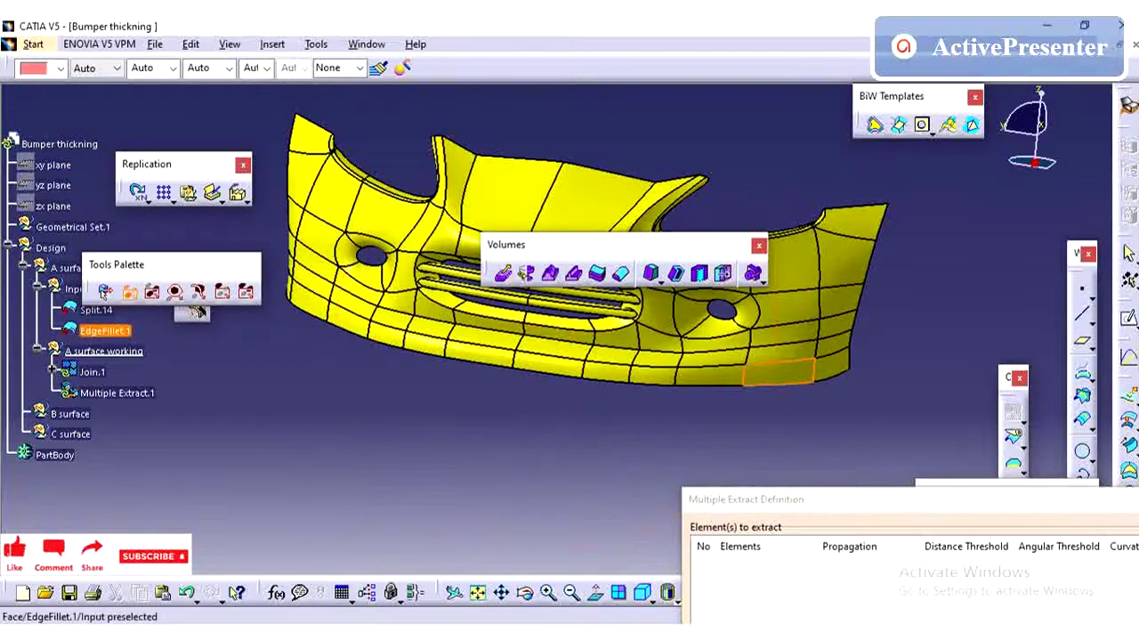
{"action": "left_click", "coordinate": [779, 373]}
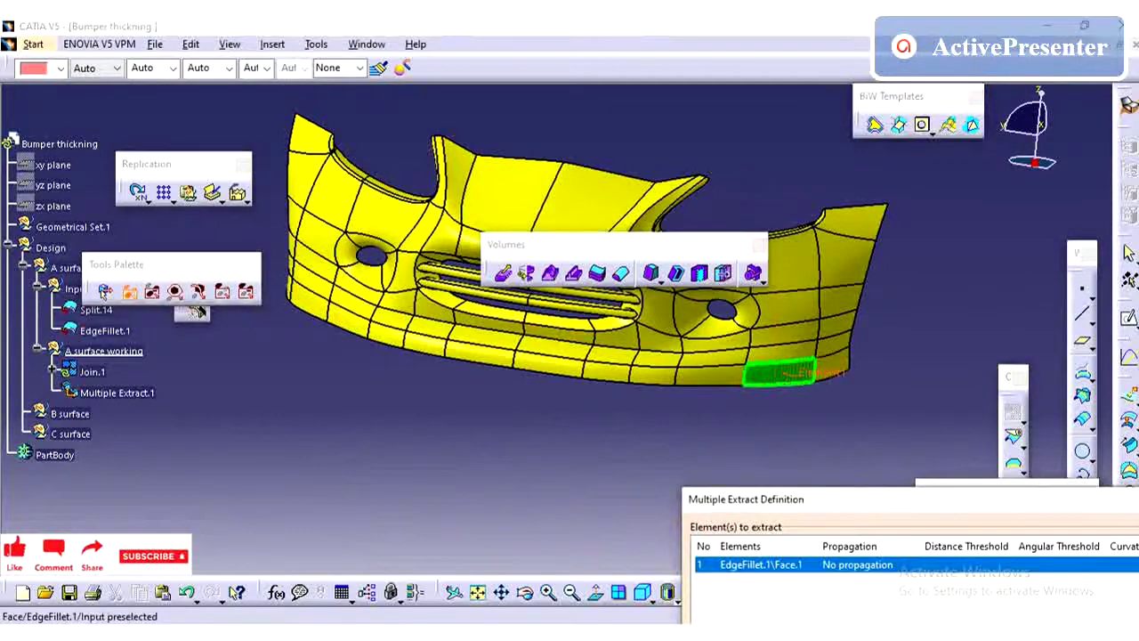
Set the extract's propagation to Tangent continuity and complete the join of the main bumper surface.
{"action": "left_click_drag", "start_coordinate": [862, 500], "coordinate": [722, 296]}
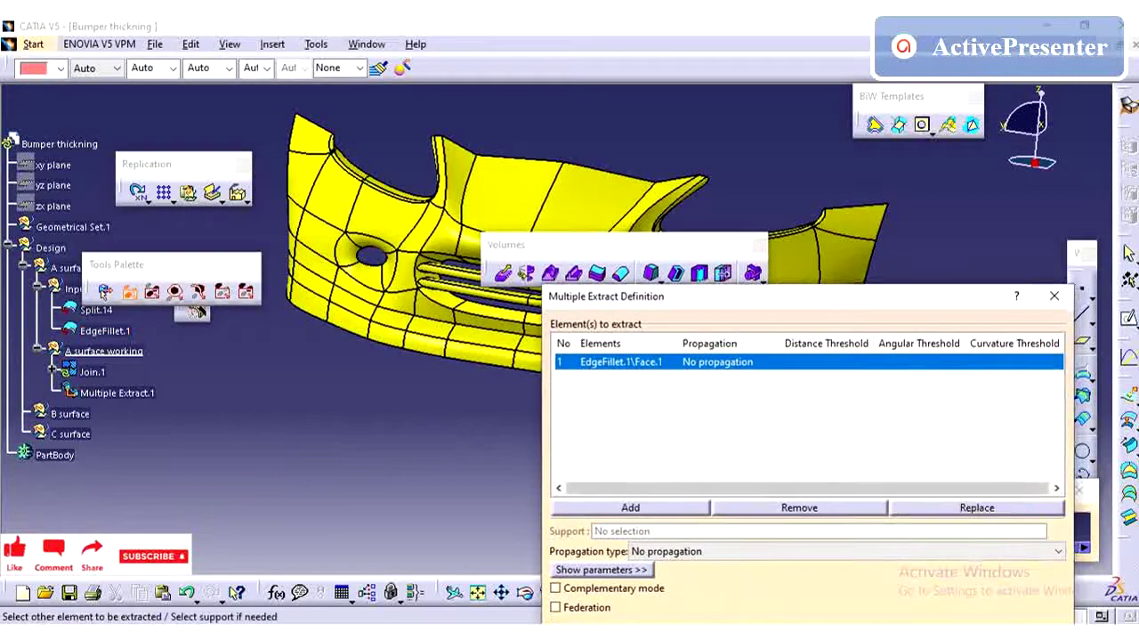
{"action": "left_click", "coordinate": [846, 551]}
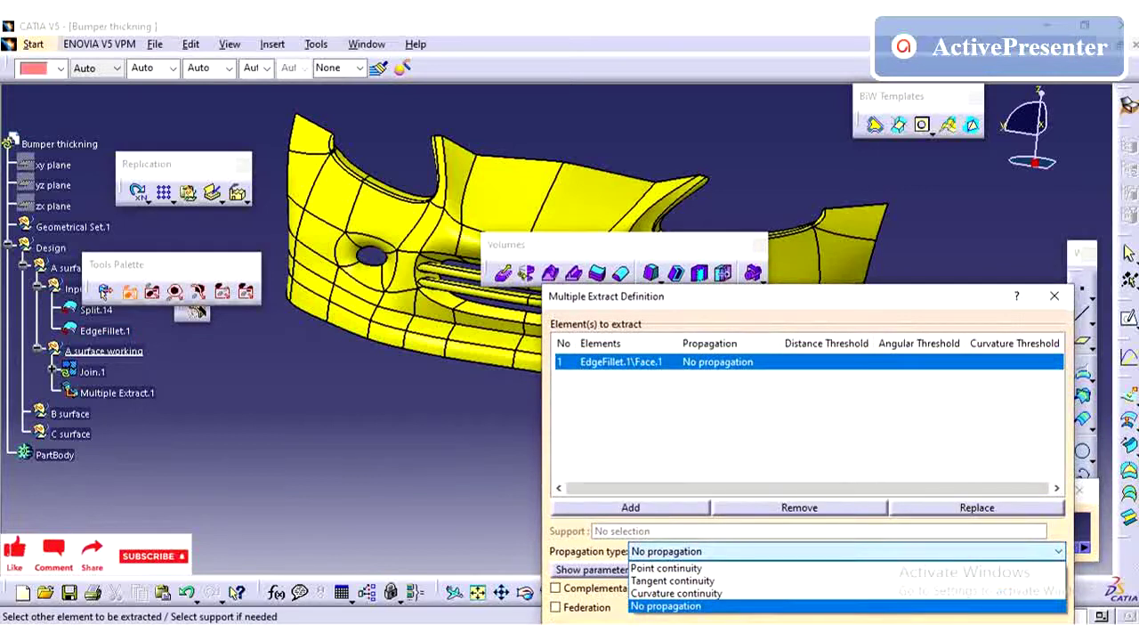
{"action": "left_click", "coordinate": [672, 581]}
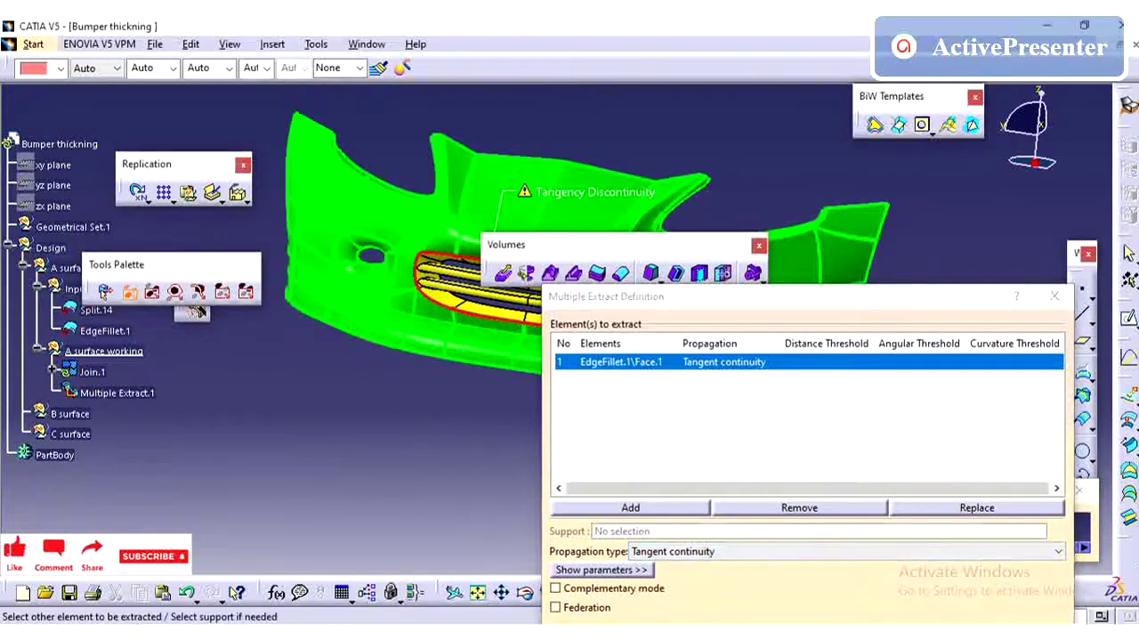
{"action": "middle_click_drag", "start_coordinate": [499, 409], "coordinate": [309, 285]}
{"action": "middle_click_drag", "start_coordinate": [387, 390], "coordinate": [374, 422]}
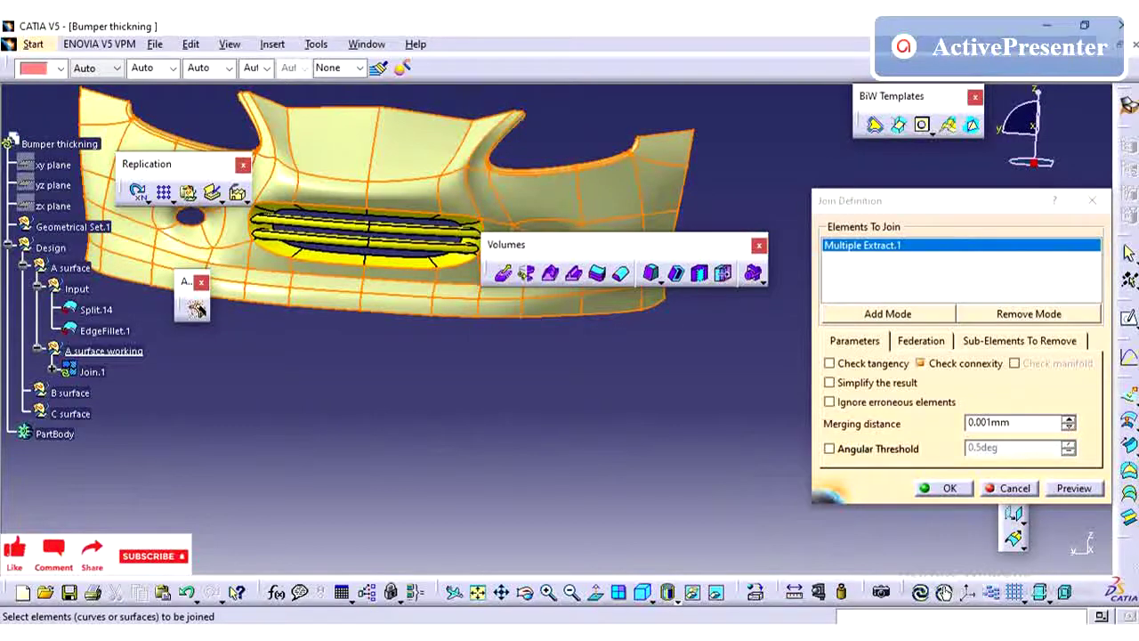
{"action": "left_click", "coordinate": [945, 488]}
{"action": "middle_click_drag", "start_coordinate": [403, 355], "coordinate": [412, 383]}
{"action": "left_click", "coordinate": [409, 452]}
{"action": "middle_click_drag", "start_coordinate": [554, 436], "coordinate": [601, 434]}
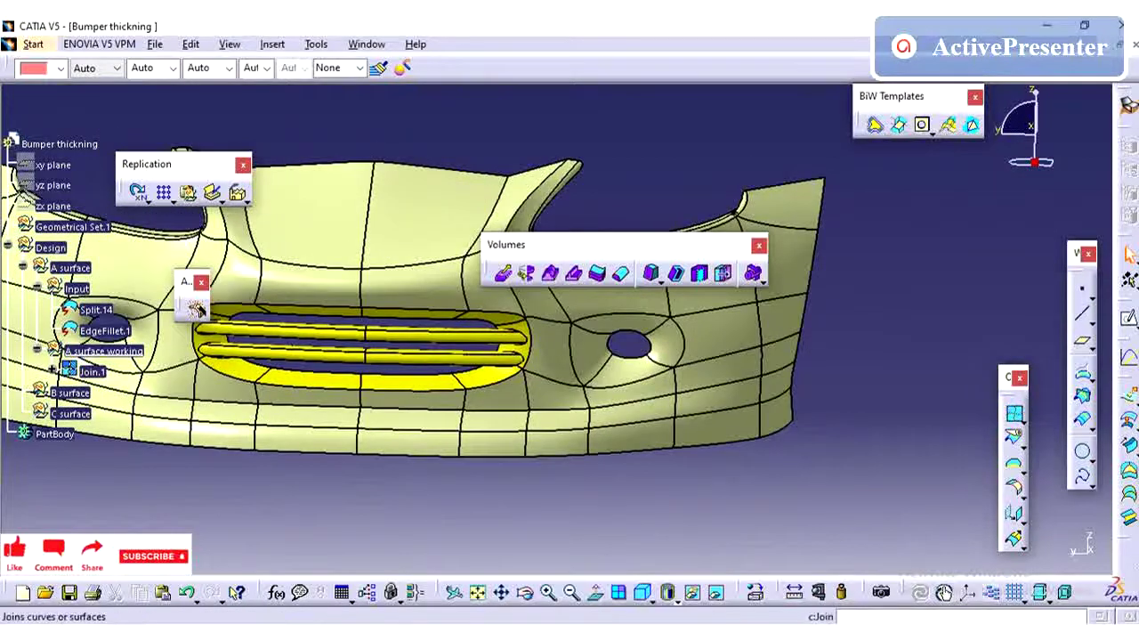
{"action": "left_click", "coordinate": [1014, 412]}
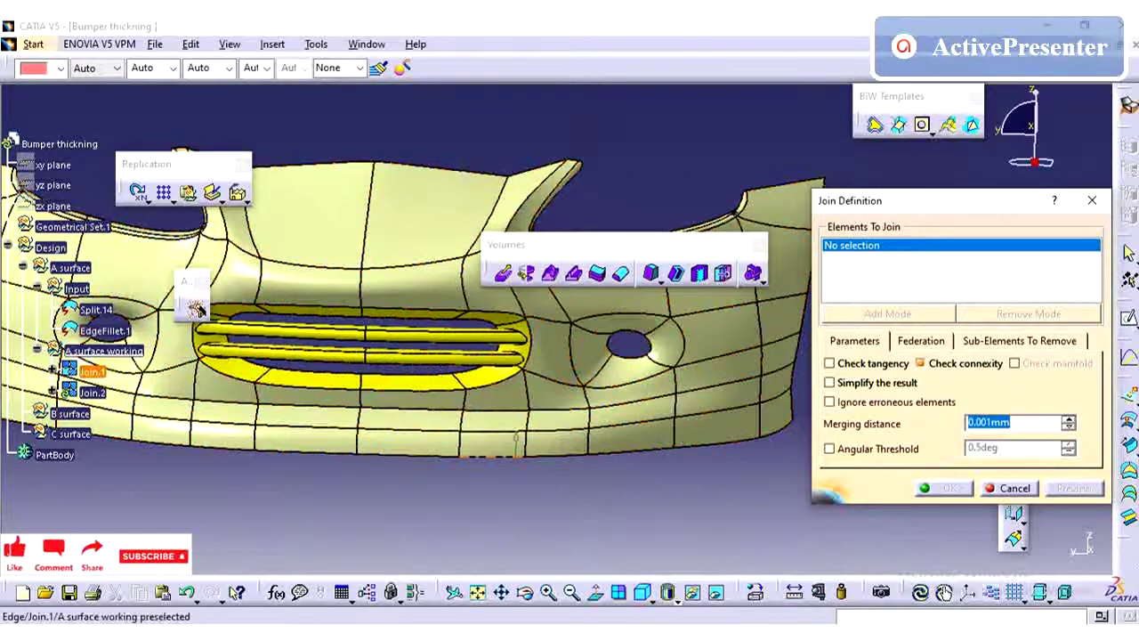
{"action": "right_click", "coordinate": [100, 372]}
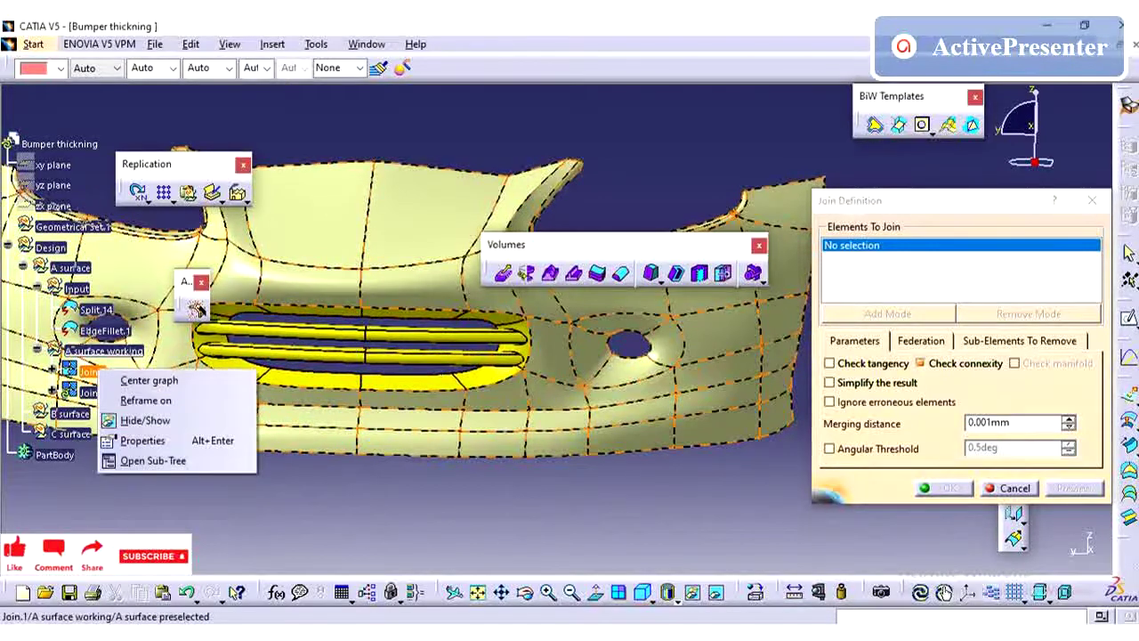
{"action": "left_click", "coordinate": [151, 417]}
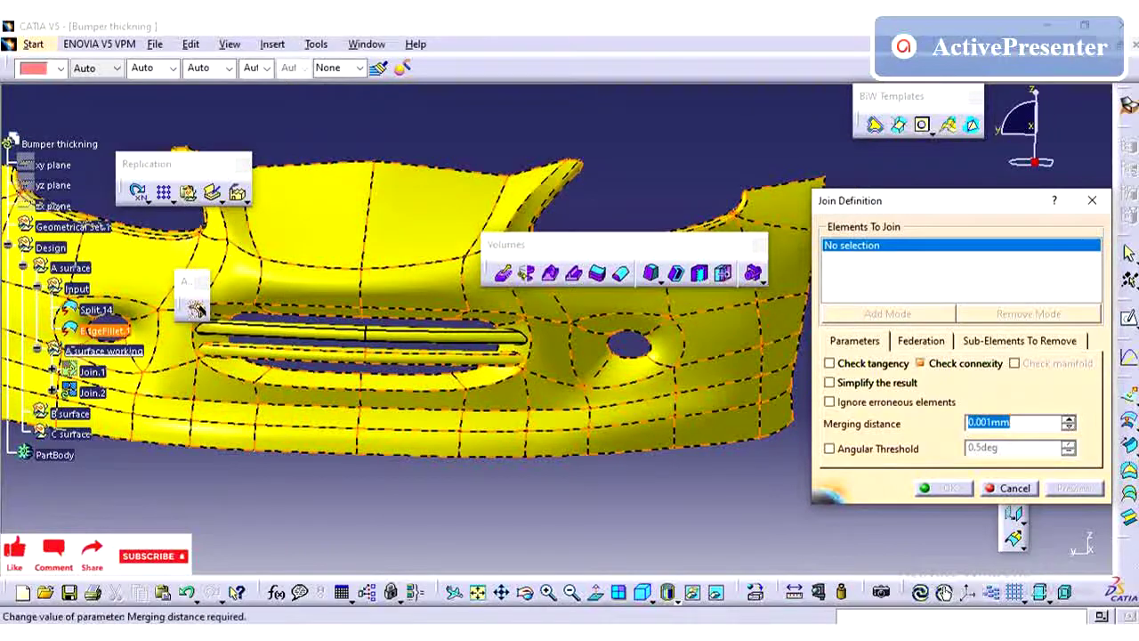
{"action": "left_click", "coordinate": [1009, 488]}
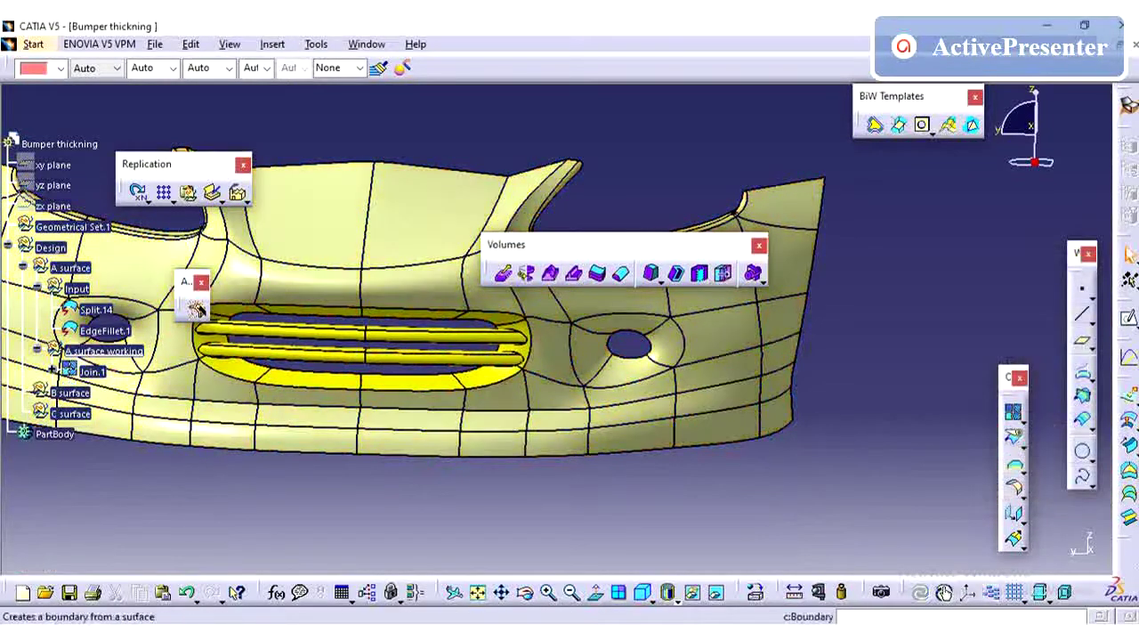
Create a Multiple Extract of the grille opening's surround face with Tangent continuity propagation.
{"action": "left_click", "coordinate": [1024, 472]}
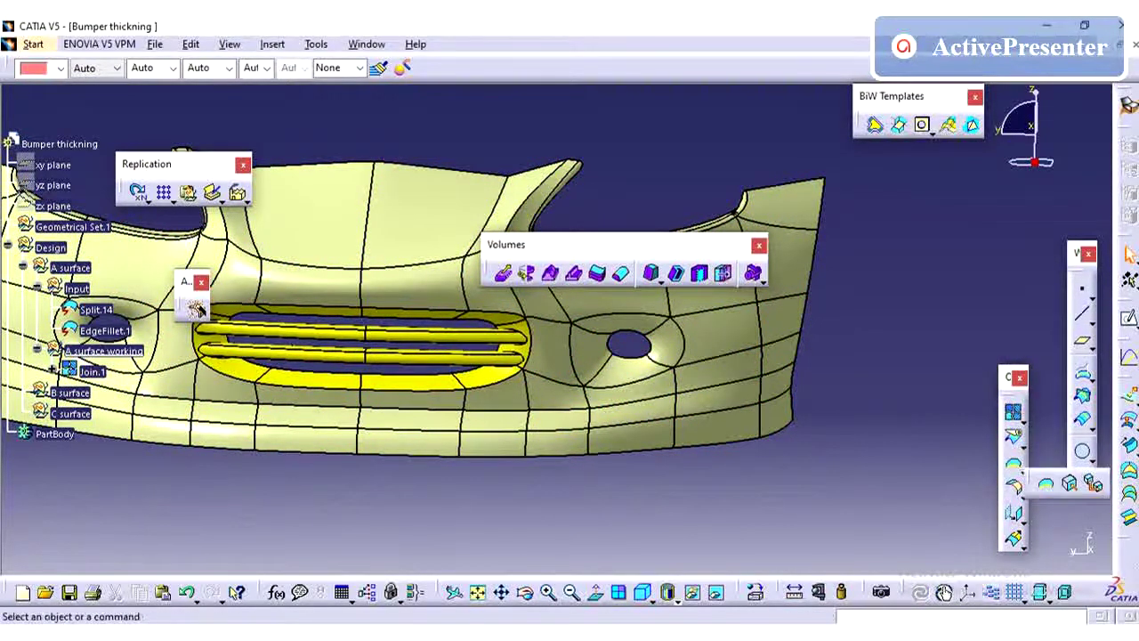
{"action": "left_click", "coordinate": [1093, 483]}
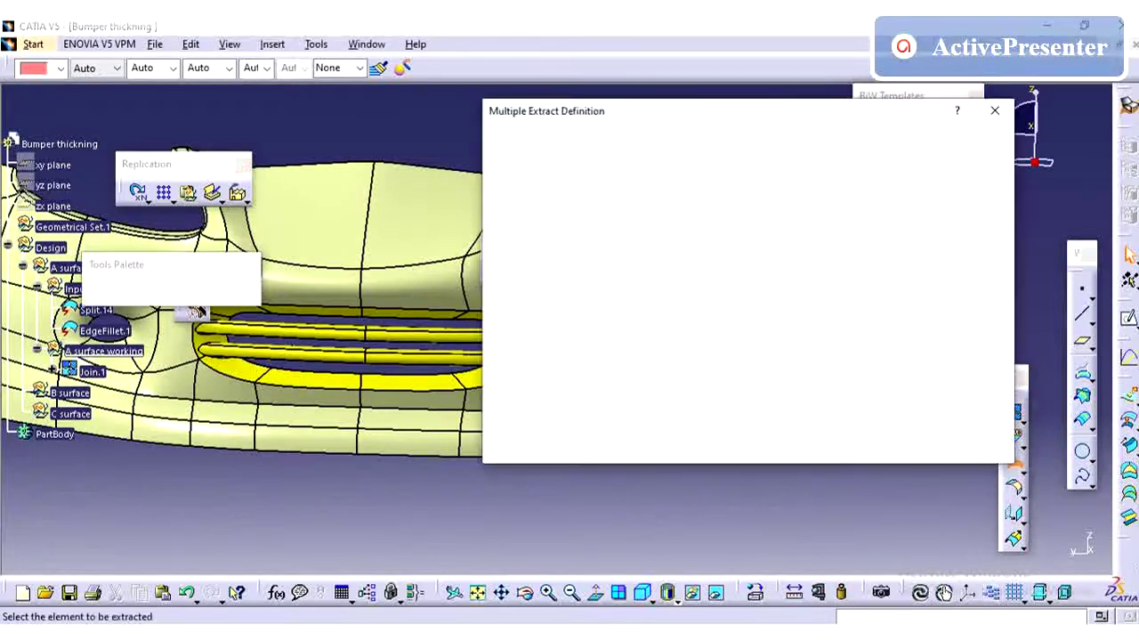
{"action": "middle_click_drag", "start_coordinate": [404, 406], "coordinate": [325, 400]}
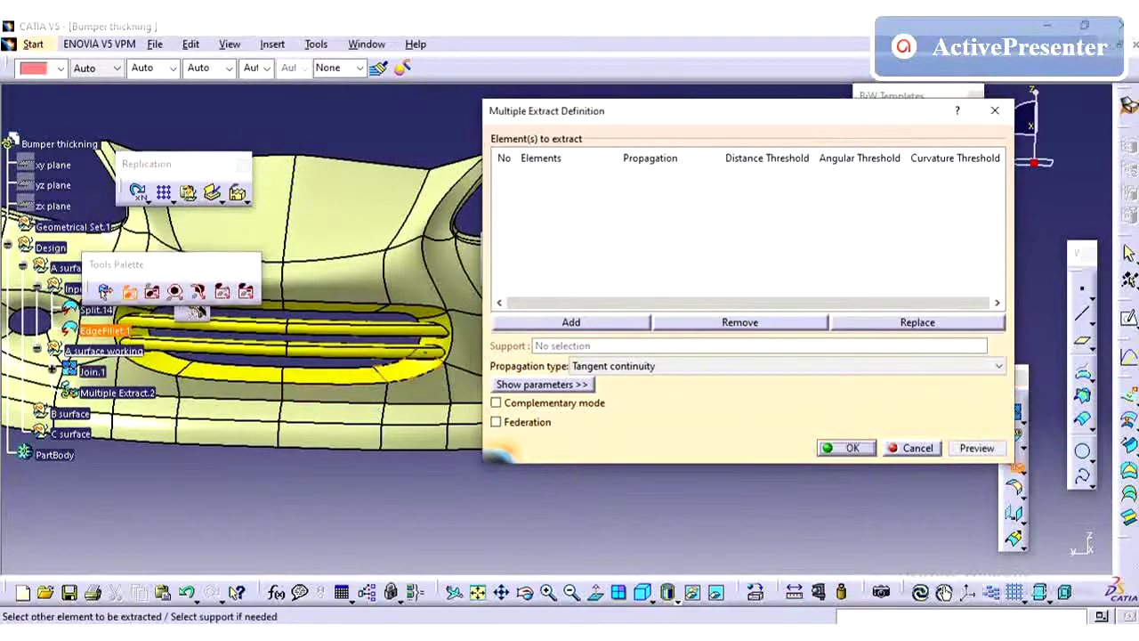
{"action": "left_click", "coordinate": [194, 312]}
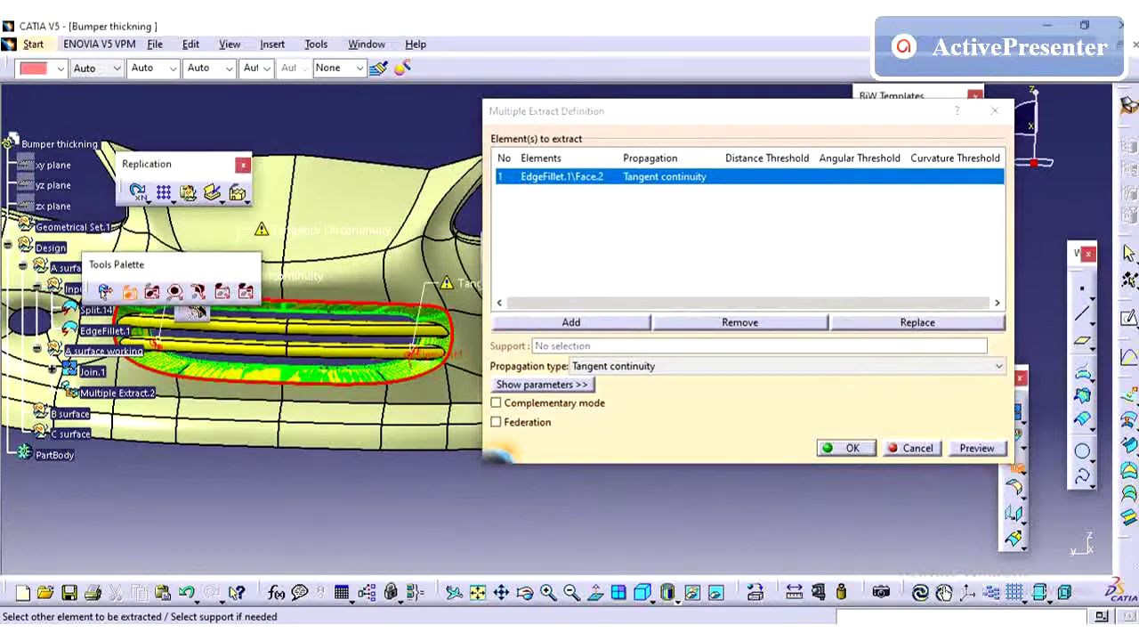
{"action": "middle_click_drag", "start_coordinate": [267, 356], "coordinate": [322, 350]}
{"action": "left_click", "coordinate": [846, 447]}
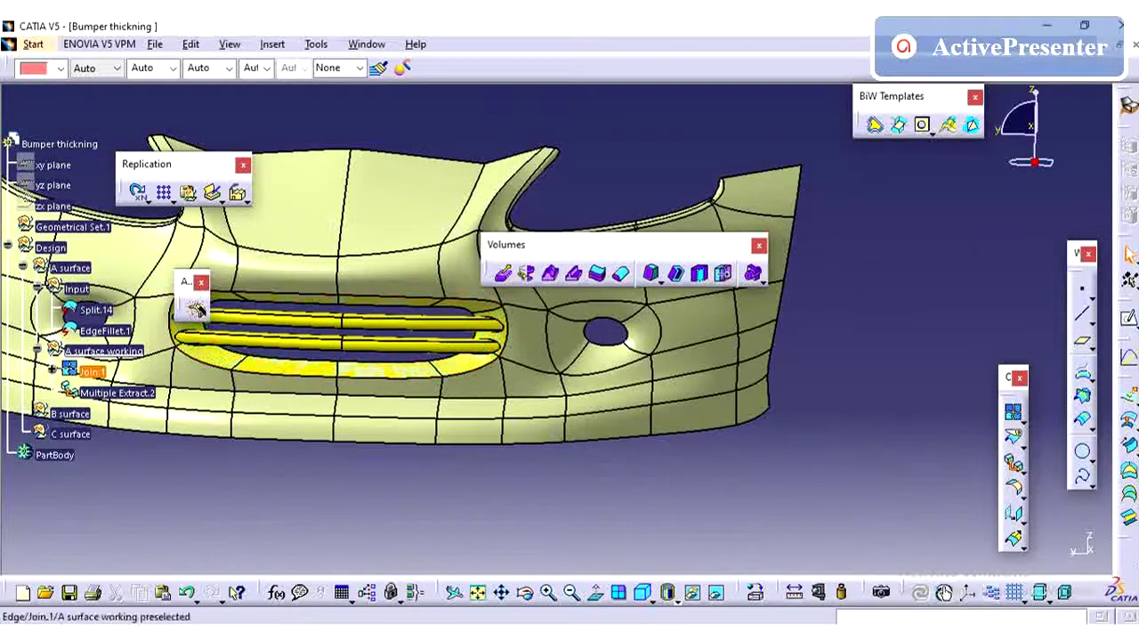
Hide the Input geometrical set and check the extracted surfaces on their own.
{"action": "right_click", "coordinate": [74, 288]}
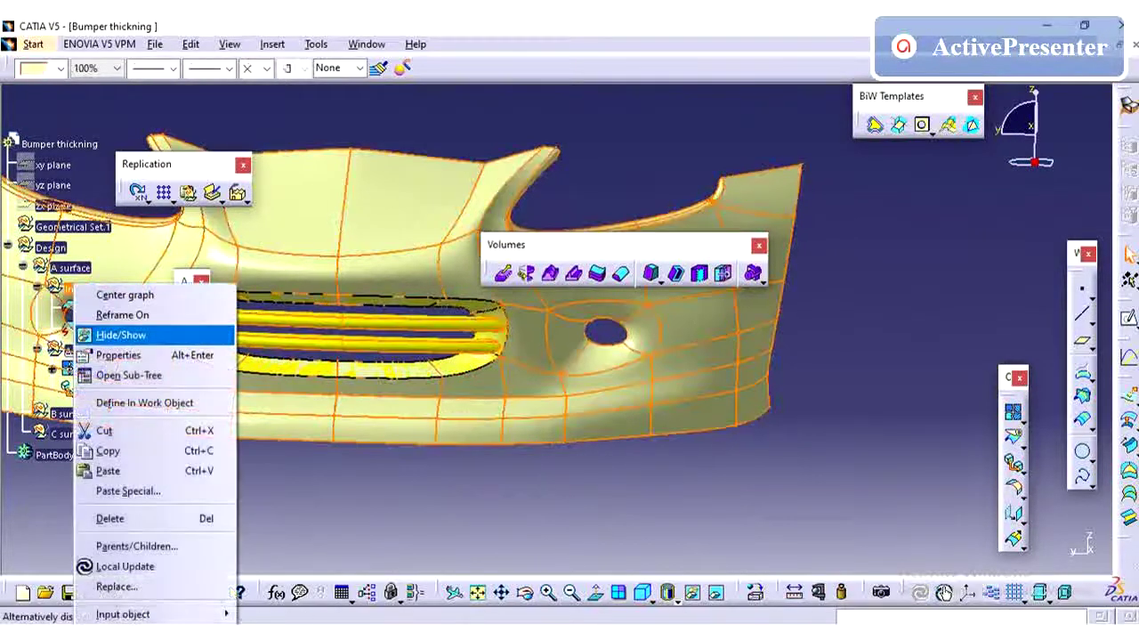
{"action": "left_click", "coordinate": [111, 332]}
{"action": "middle_click_drag", "start_coordinate": [366, 429], "coordinate": [408, 445]}
{"action": "middle_click_drag", "start_coordinate": [406, 401], "coordinate": [595, 365]}
{"action": "left_click", "coordinate": [658, 423]}
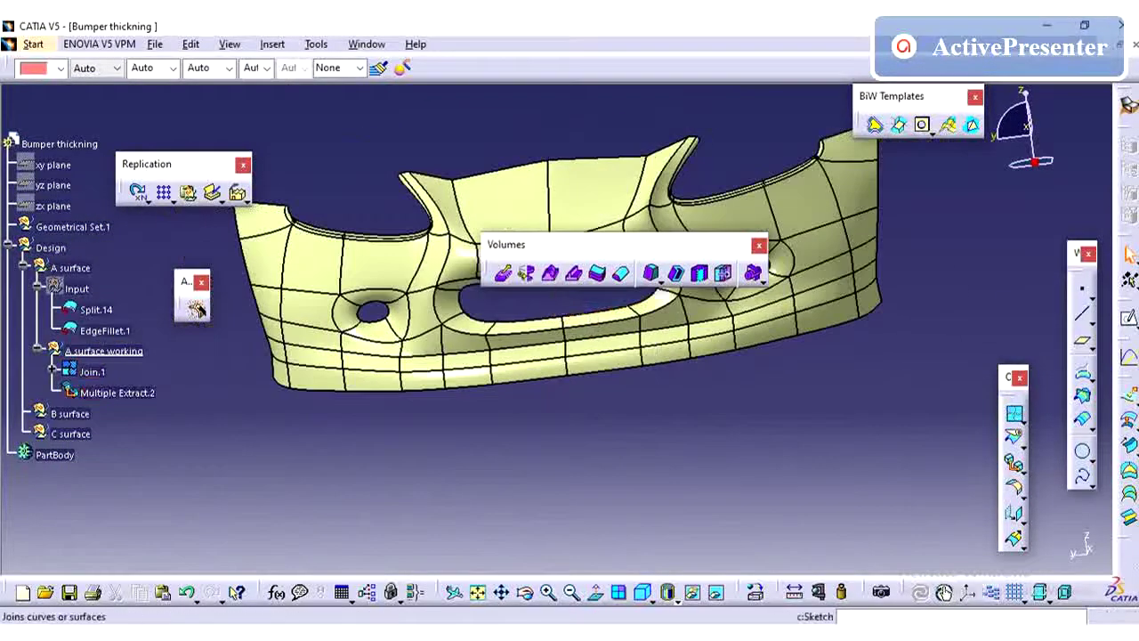
Create a Join containing only the grille surround extract, Multiple Extract.2.
{"action": "left_click", "coordinate": [1013, 411]}
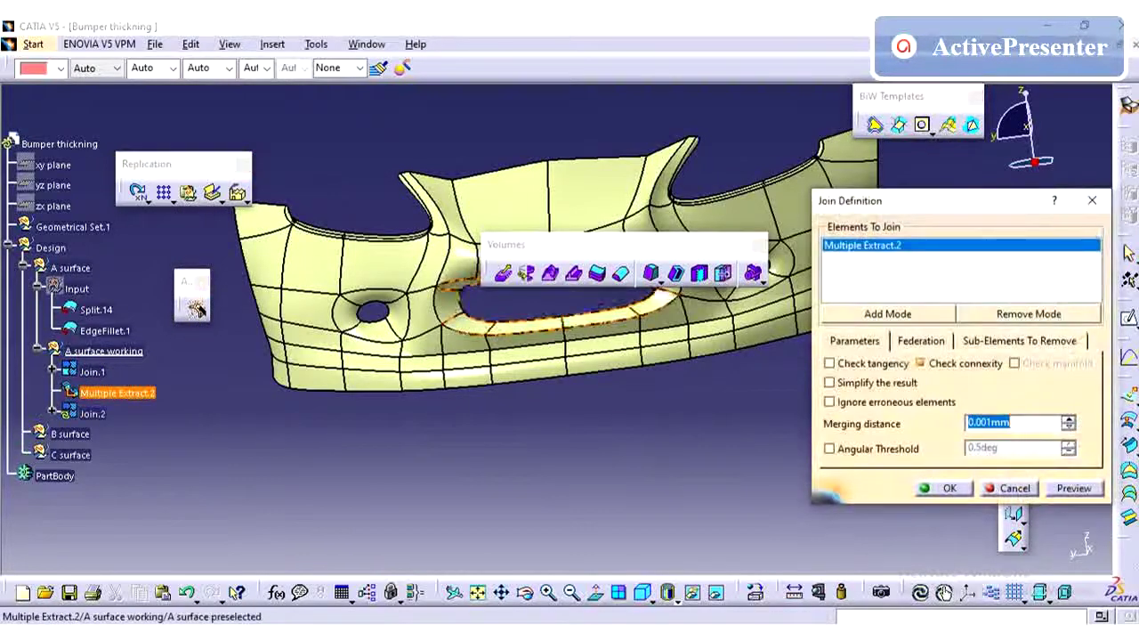
{"action": "key", "text": "Return"}
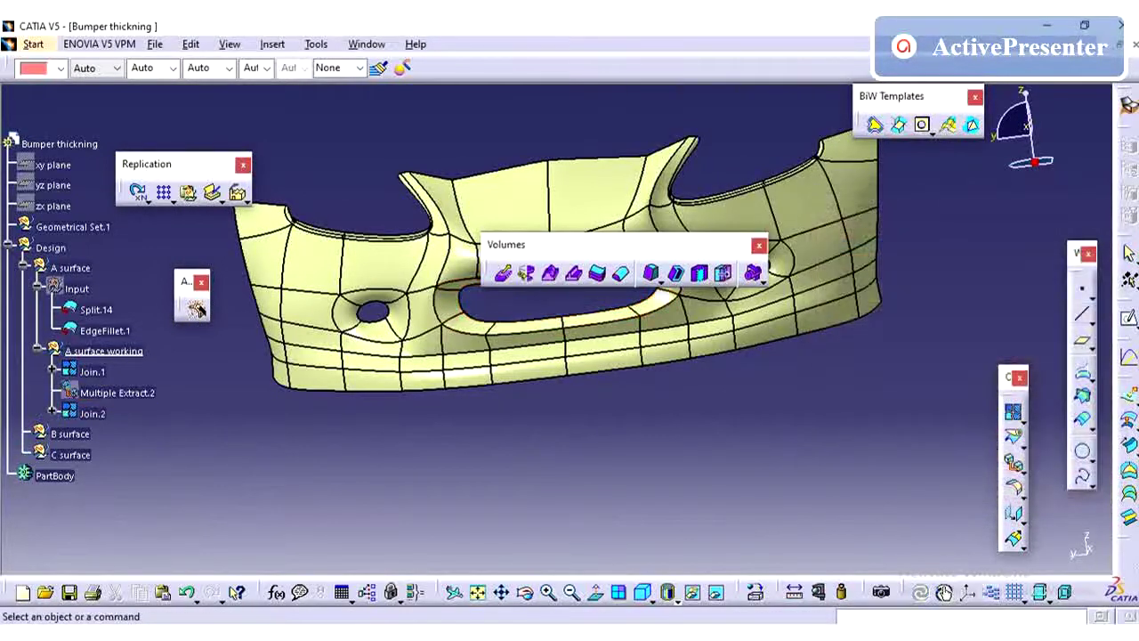
{"action": "middle_click_drag", "start_coordinate": [620, 409], "coordinate": [625, 450]}
{"action": "left_click", "coordinate": [619, 409]}
{"action": "middle_click_drag", "start_coordinate": [639, 387], "coordinate": [597, 425]}
{"action": "middle_click", "coordinate": [572, 294]}
{"action": "scroll", "coordinate": [572, 295], "scroll_direction": "up", "scroll_amount": 1}
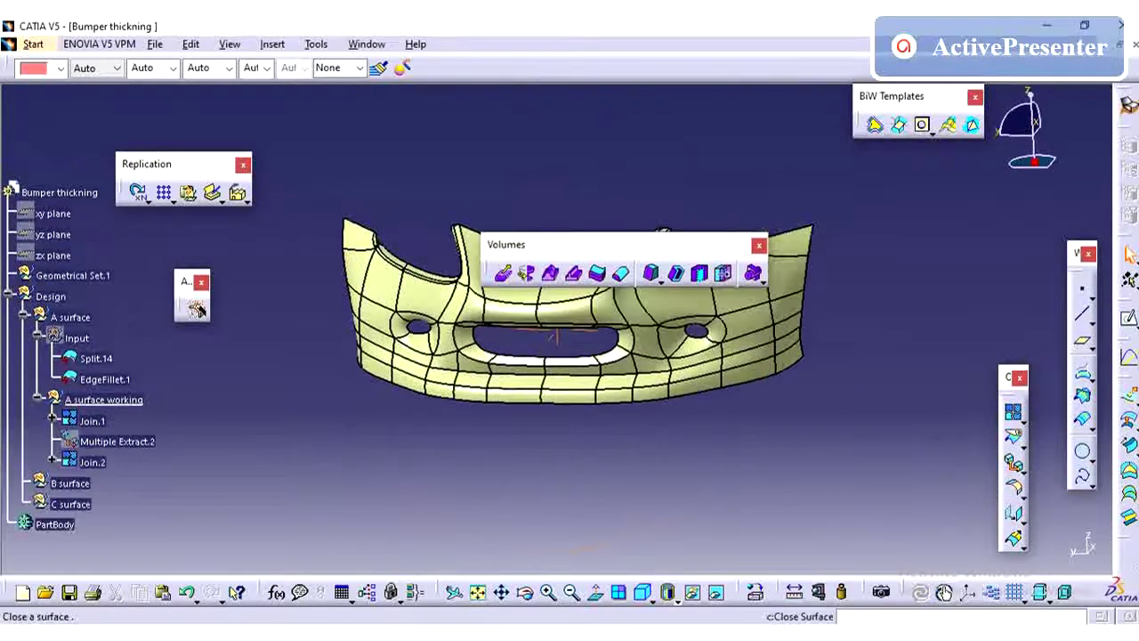
Dock the floating Volumes toolbar outside the work area and show the zx plane.
{"action": "left_click_drag", "start_coordinate": [648, 246], "coordinate": [623, 68]}
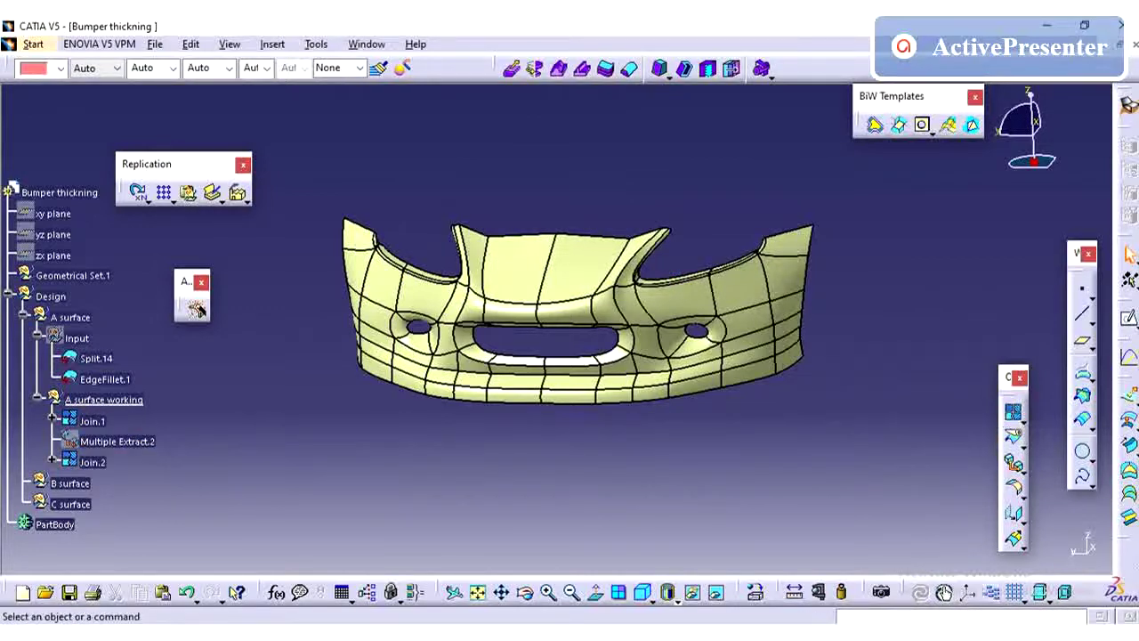
{"action": "right_click", "coordinate": [53, 256]}
{"action": "left_click", "coordinate": [89, 306]}
Split the main bumper surface Join.1 with the zx plane, switching to the other side to keep one half.
{"action": "middle_click_drag", "start_coordinate": [589, 343], "coordinate": [546, 356]}
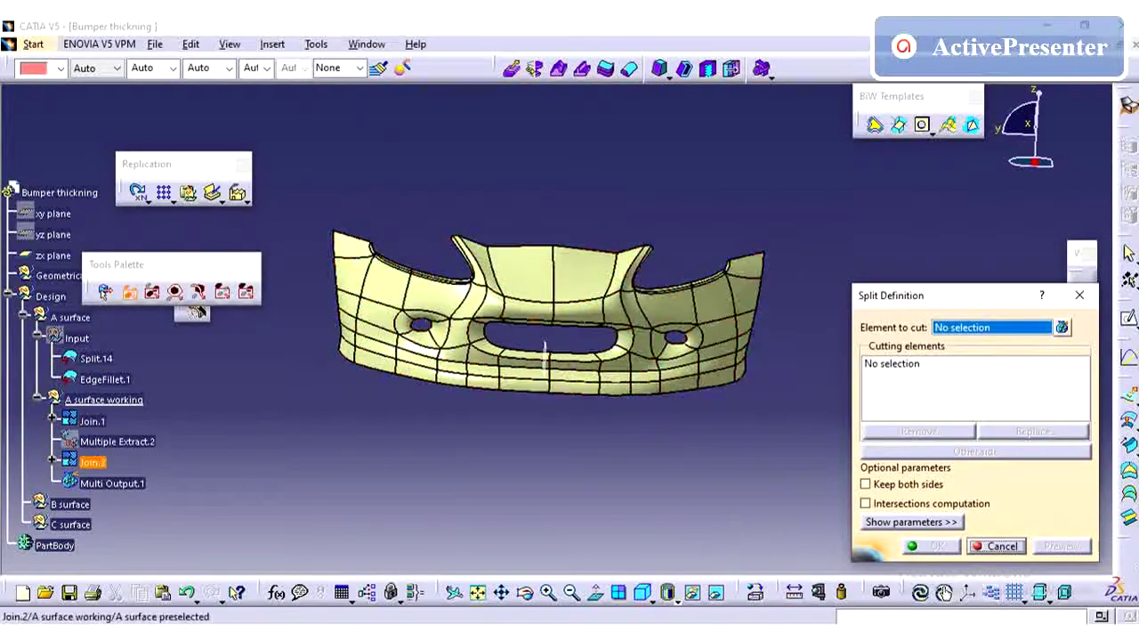
{"action": "left_click", "coordinate": [545, 349]}
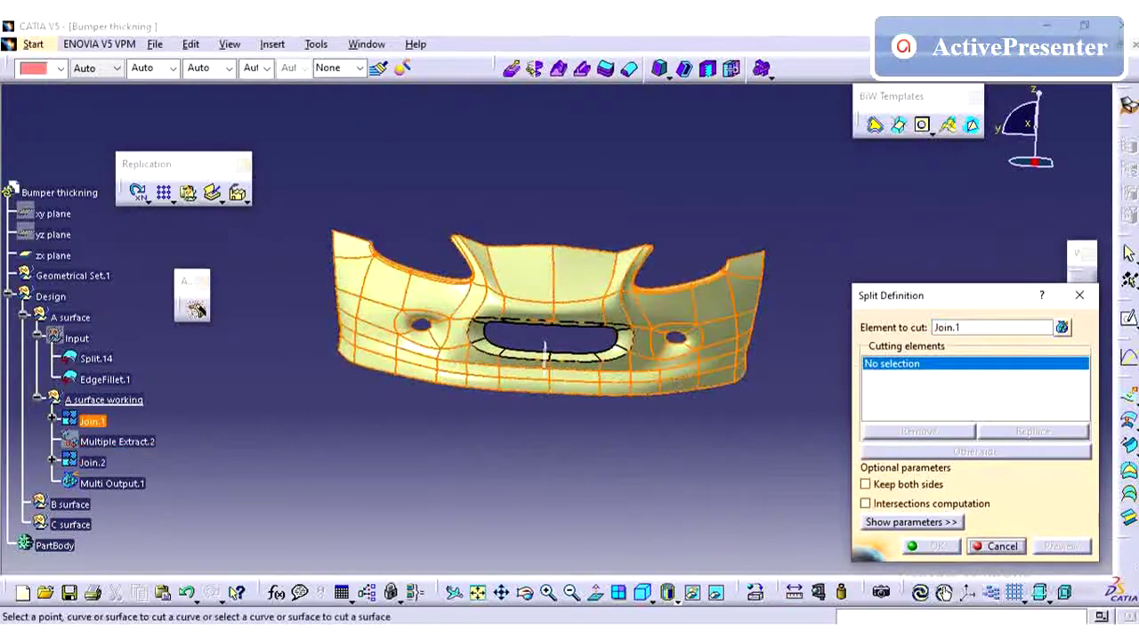
{"action": "left_click", "coordinate": [545, 349]}
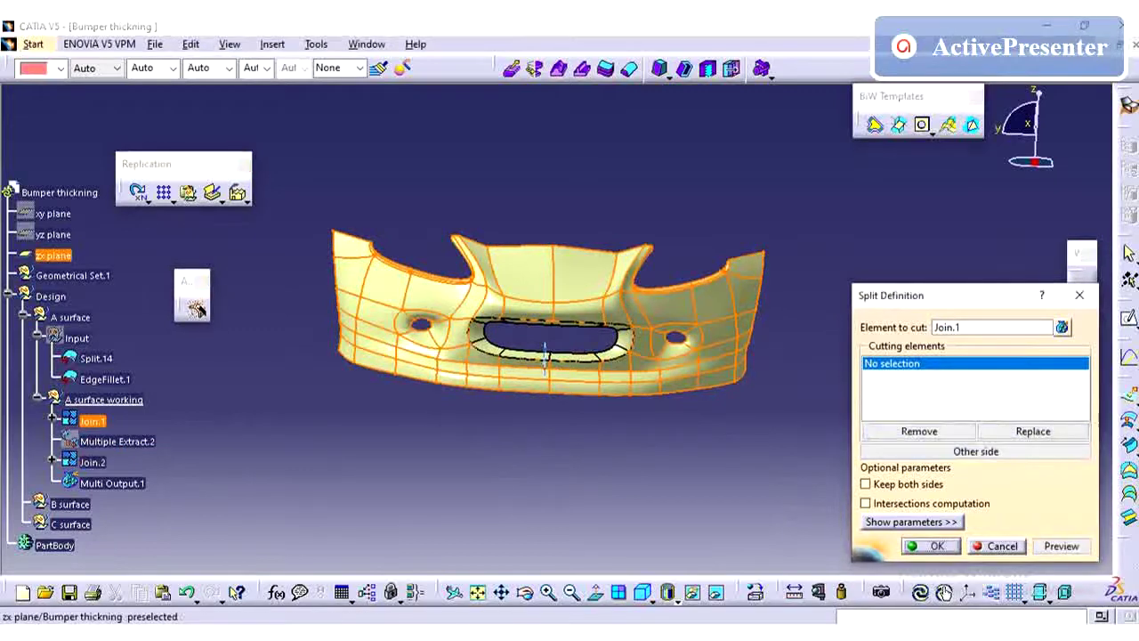
{"action": "left_click", "coordinate": [975, 452]}
{"action": "left_click", "coordinate": [932, 547]}
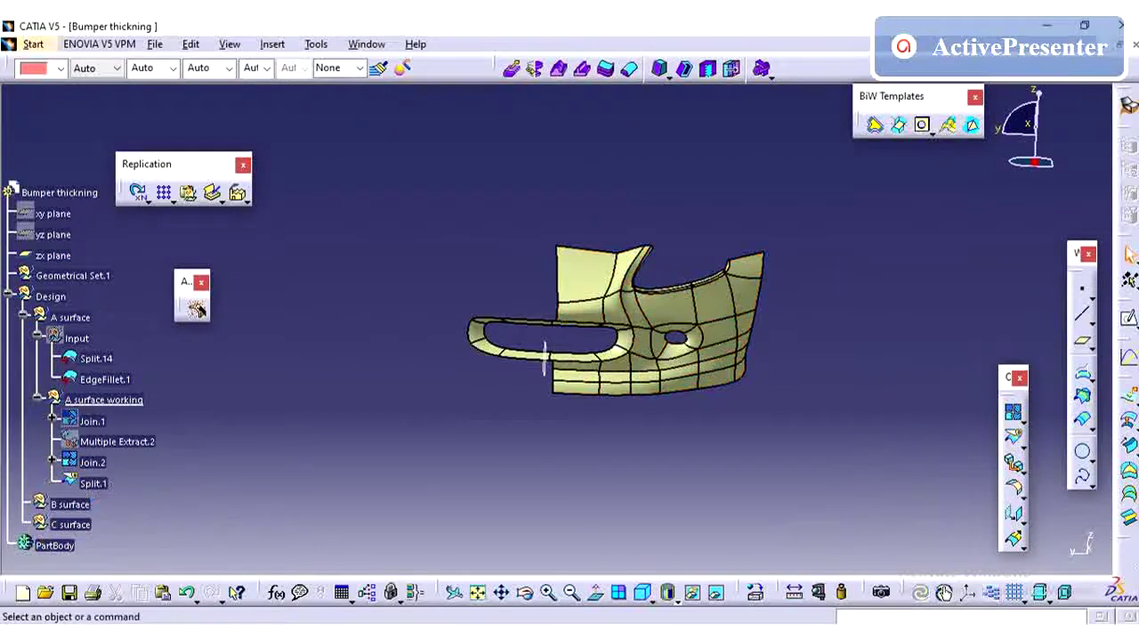
Split the grille surround Join.2 with the zx plane, keeping the same half as the split bumper surface.
{"action": "left_click", "coordinate": [1013, 436]}
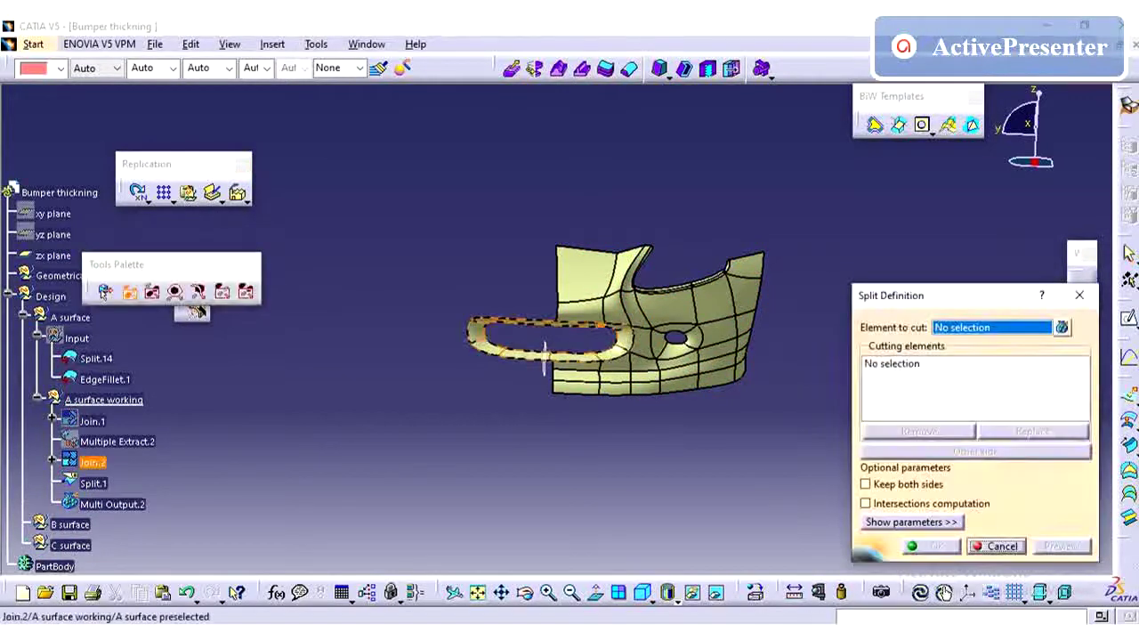
{"action": "left_click", "coordinate": [544, 356]}
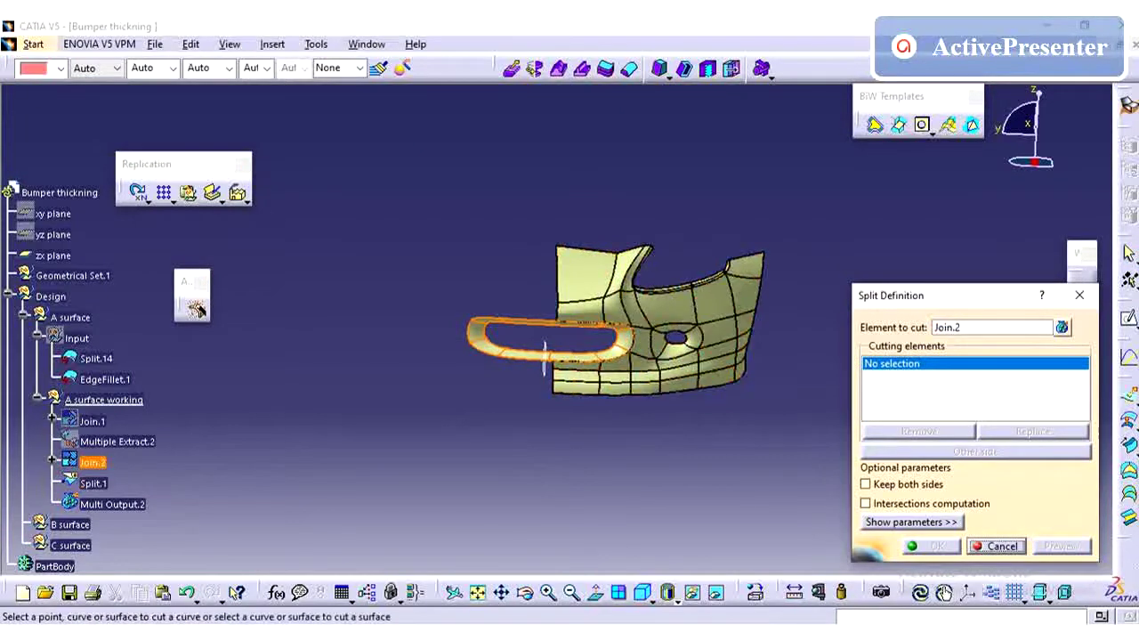
{"action": "left_click", "coordinate": [53, 256]}
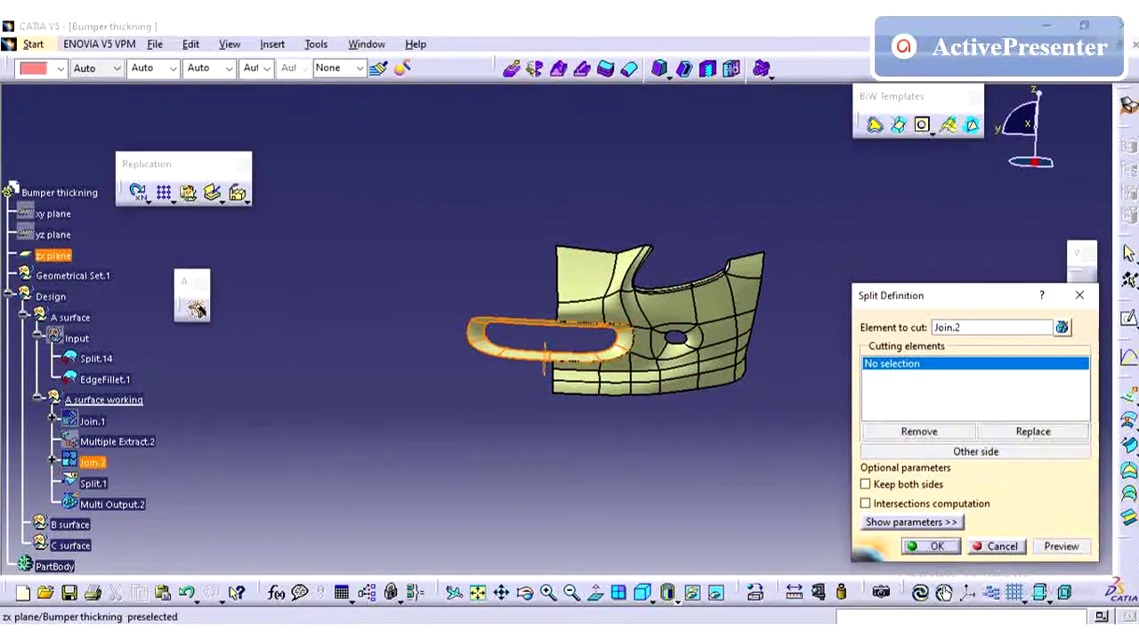
{"action": "left_click", "coordinate": [977, 452]}
{"action": "left_click", "coordinate": [932, 546]}
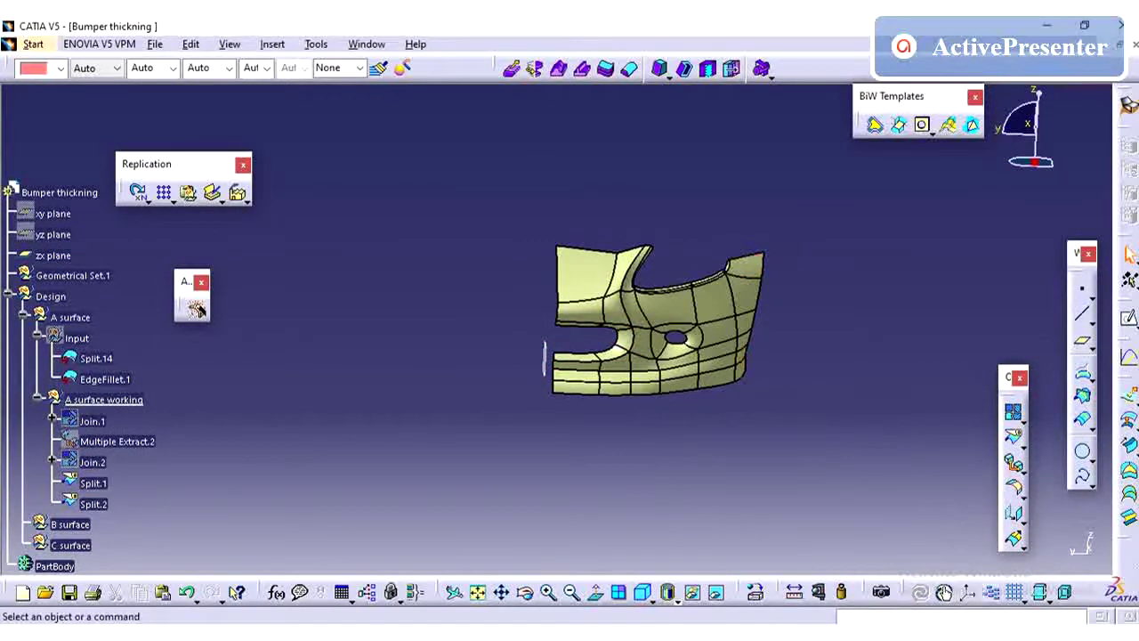
Join Split.1 and Split.2 into one surface under A surface working.
{"action": "scroll", "coordinate": [79, 356], "scroll_direction": "down", "scroll_amount": 1}
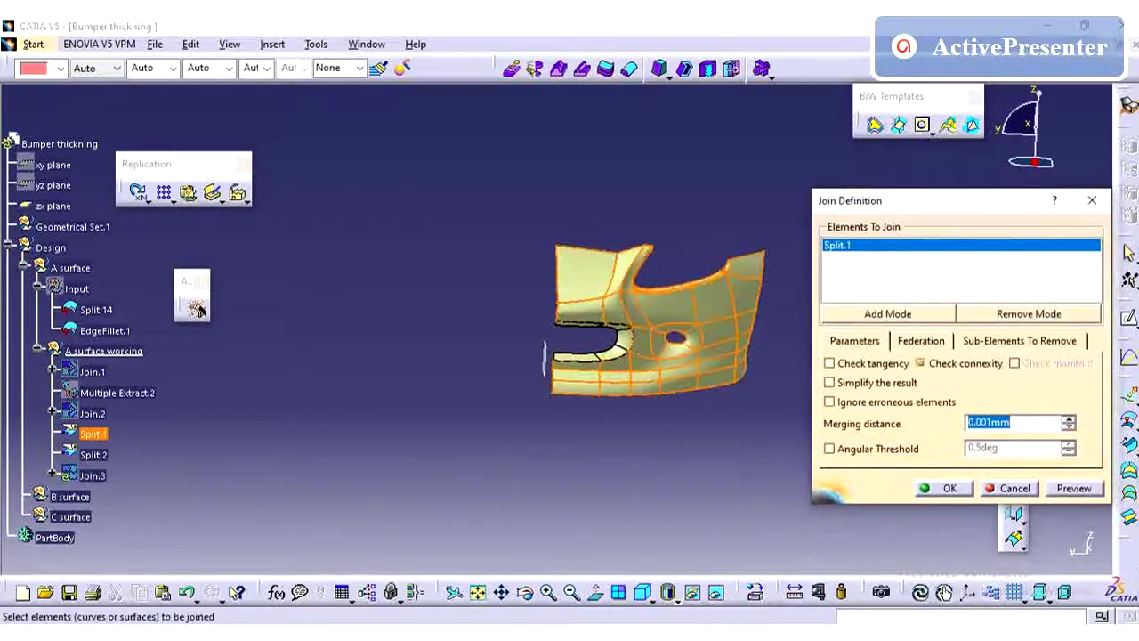
{"action": "left_click", "coordinate": [93, 454]}
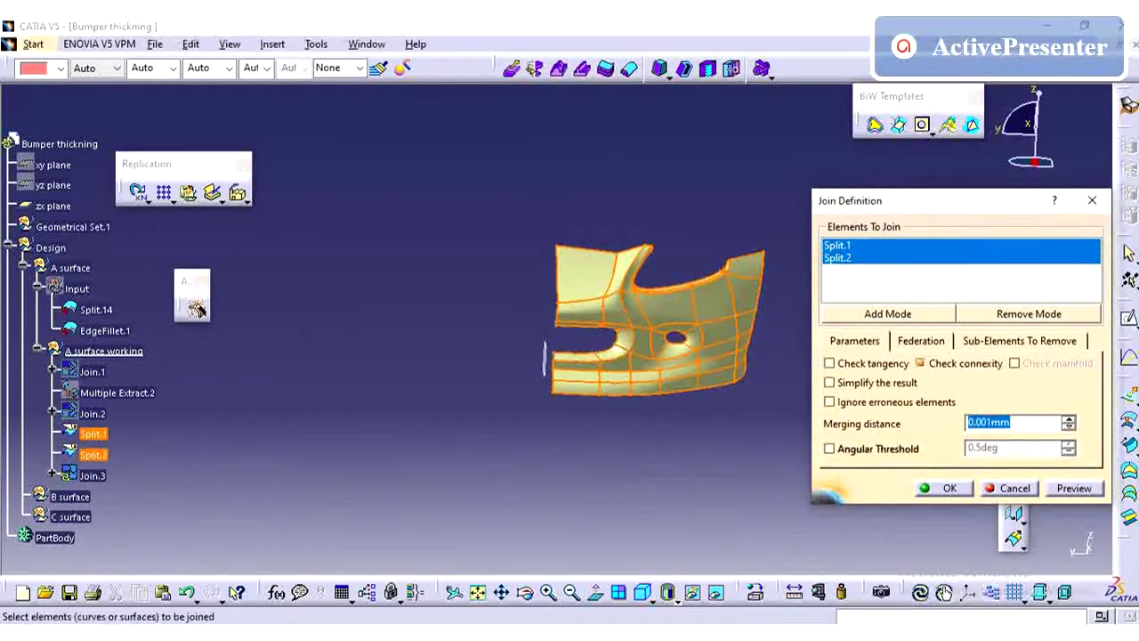
{"action": "left_click", "coordinate": [945, 488]}
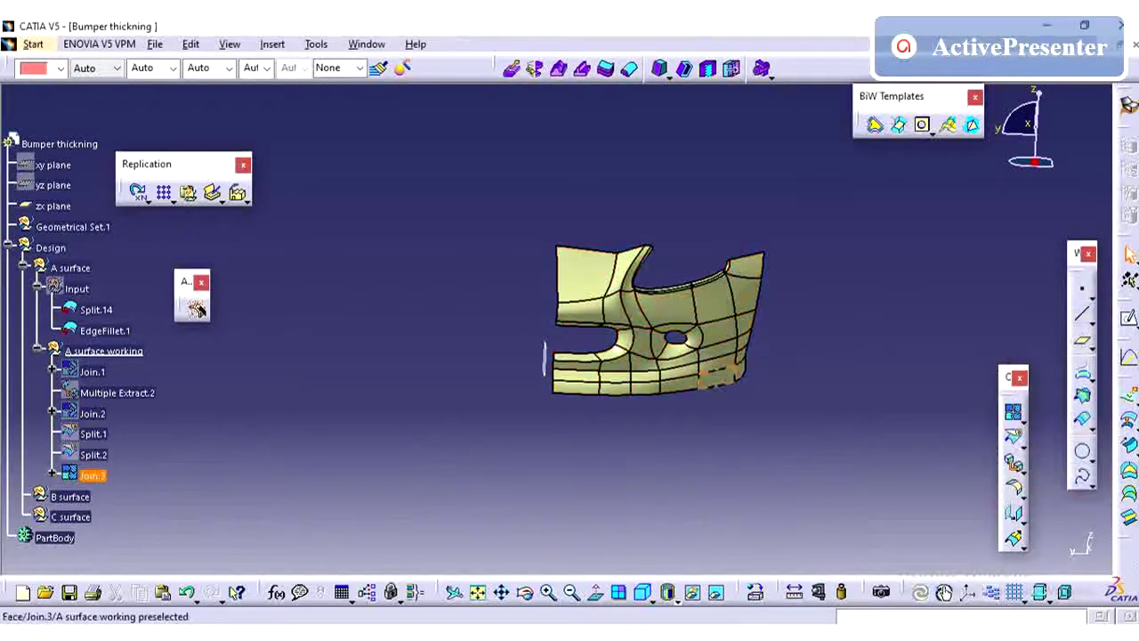
Examine the joined half surface from several angles, checking its upper edge and the grille opening near the zx plane.
{"action": "middle_click_drag", "start_coordinate": [714, 394], "coordinate": [459, 307]}
{"action": "middle_click_drag", "start_coordinate": [383, 402], "coordinate": [401, 470]}
{"action": "left_click", "coordinate": [93, 475]}
{"action": "left_click", "coordinate": [374, 427]}
{"action": "middle_click_drag", "start_coordinate": [829, 332], "coordinate": [628, 298]}
{"action": "middle_click_drag", "start_coordinate": [668, 361], "coordinate": [662, 362]}
{"action": "middle_click_drag", "start_coordinate": [515, 483], "coordinate": [740, 450]}
{"action": "middle_click", "coordinate": [341, 232]}
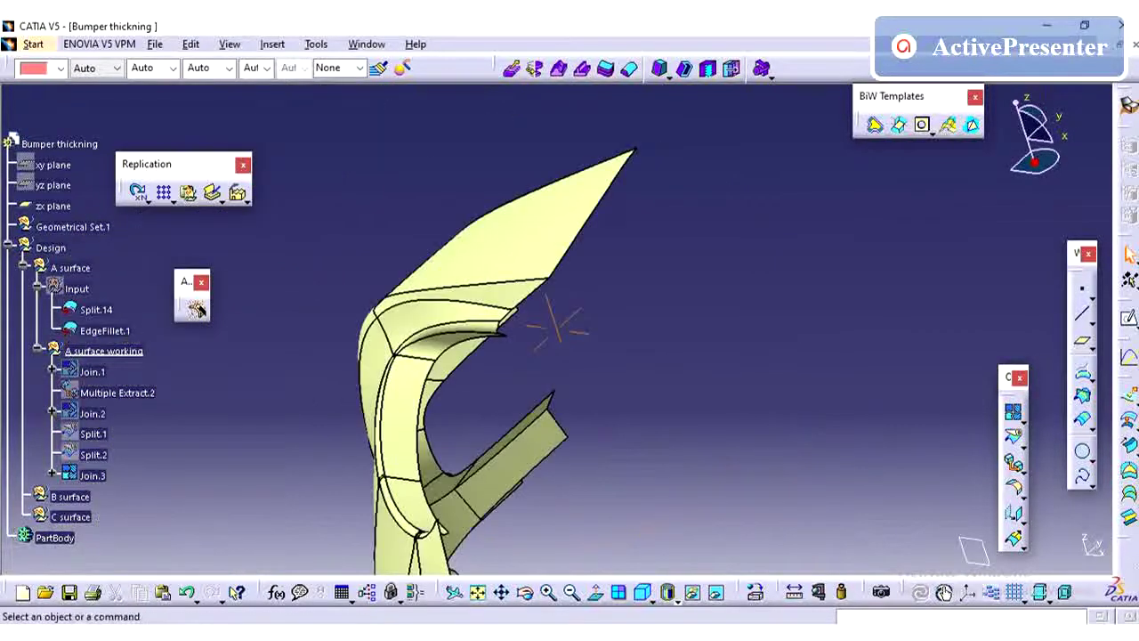
{"action": "middle_click_drag", "start_coordinate": [341, 232], "coordinate": [431, 147]}
{"action": "middle_click", "coordinate": [461, 215]}
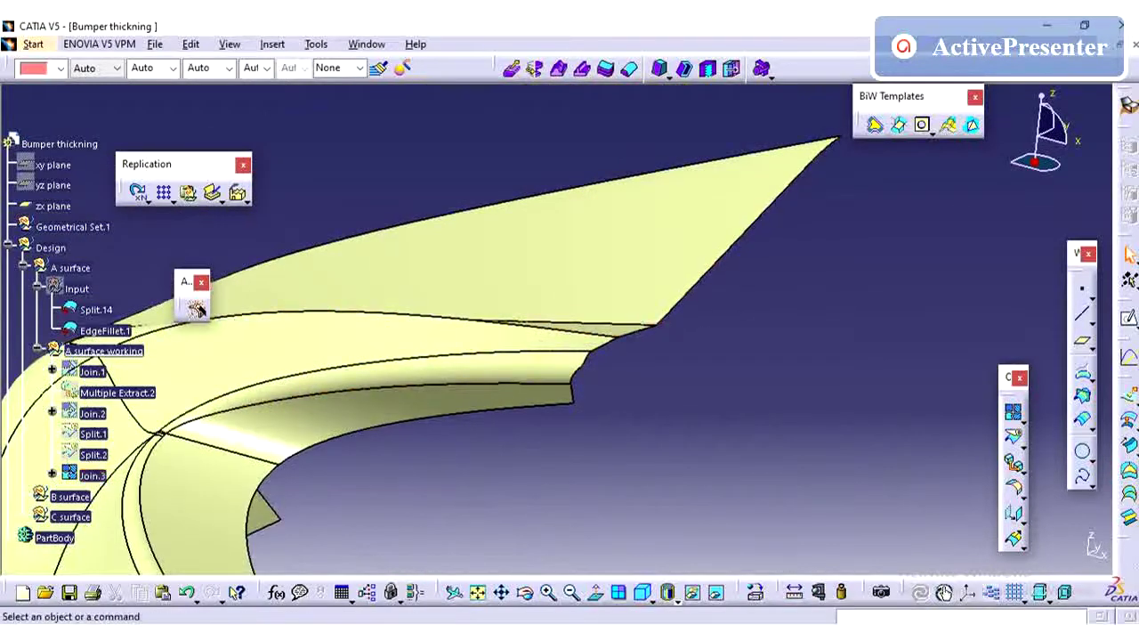
{"action": "middle_click_drag", "start_coordinate": [664, 326], "coordinate": [502, 407]}
{"action": "scroll", "coordinate": [534, 463], "scroll_direction": "up", "scroll_amount": 1}
{"action": "middle_click", "coordinate": [534, 463]}
{"action": "middle_click_drag", "start_coordinate": [798, 566], "coordinate": [826, 385]}
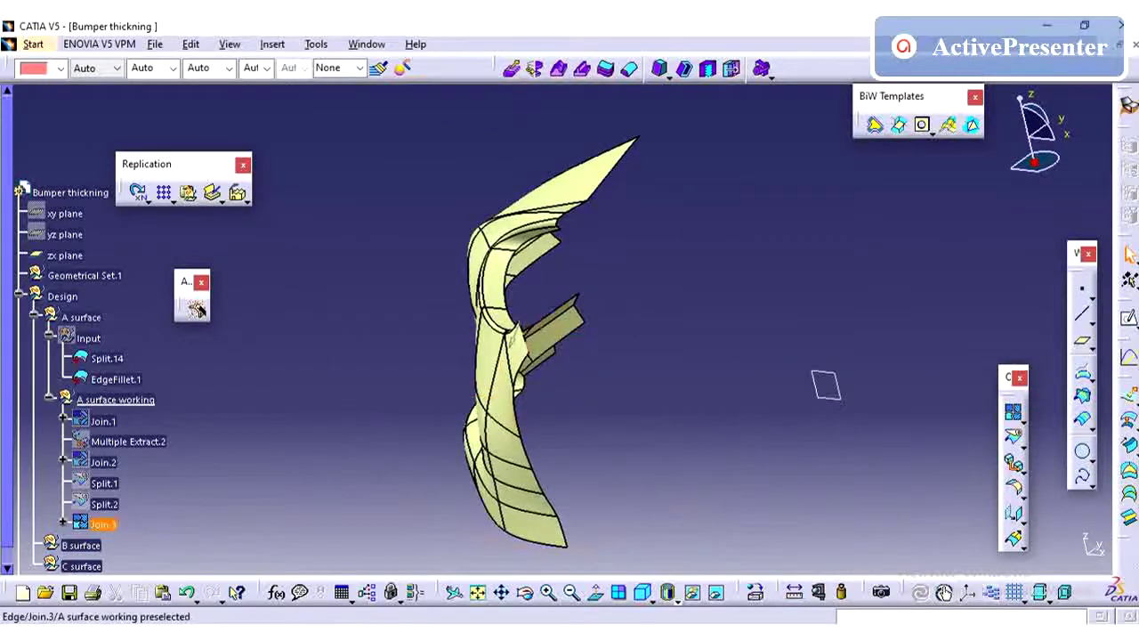
{"action": "scroll", "coordinate": [539, 378], "scroll_direction": "down", "scroll_amount": 1}
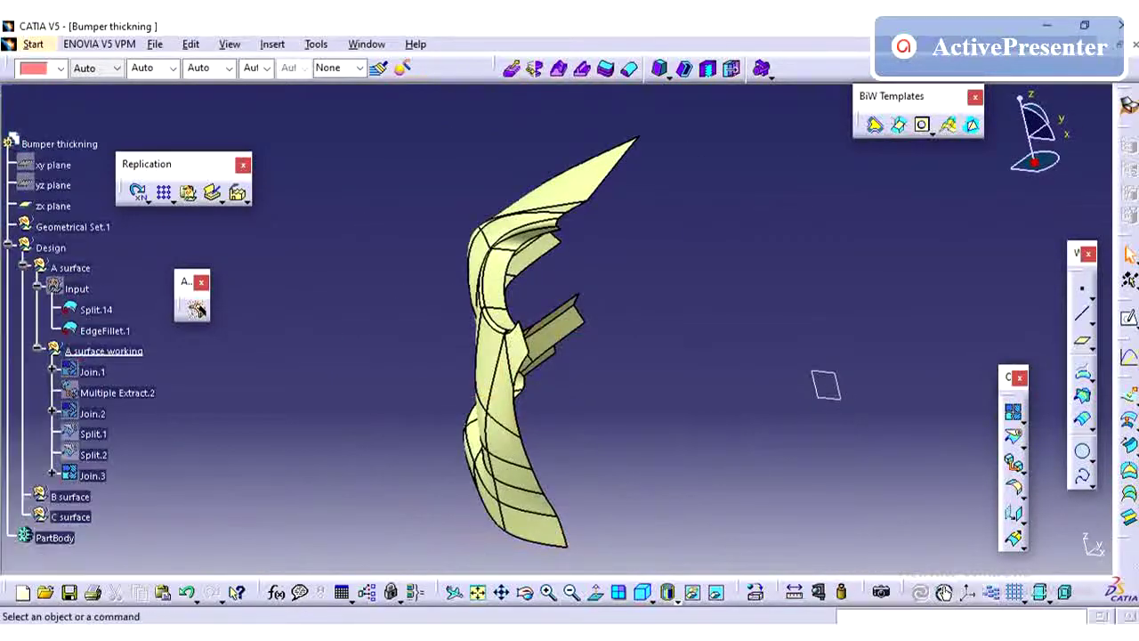
{"action": "middle_click_drag", "start_coordinate": [538, 379], "coordinate": [543, 316]}
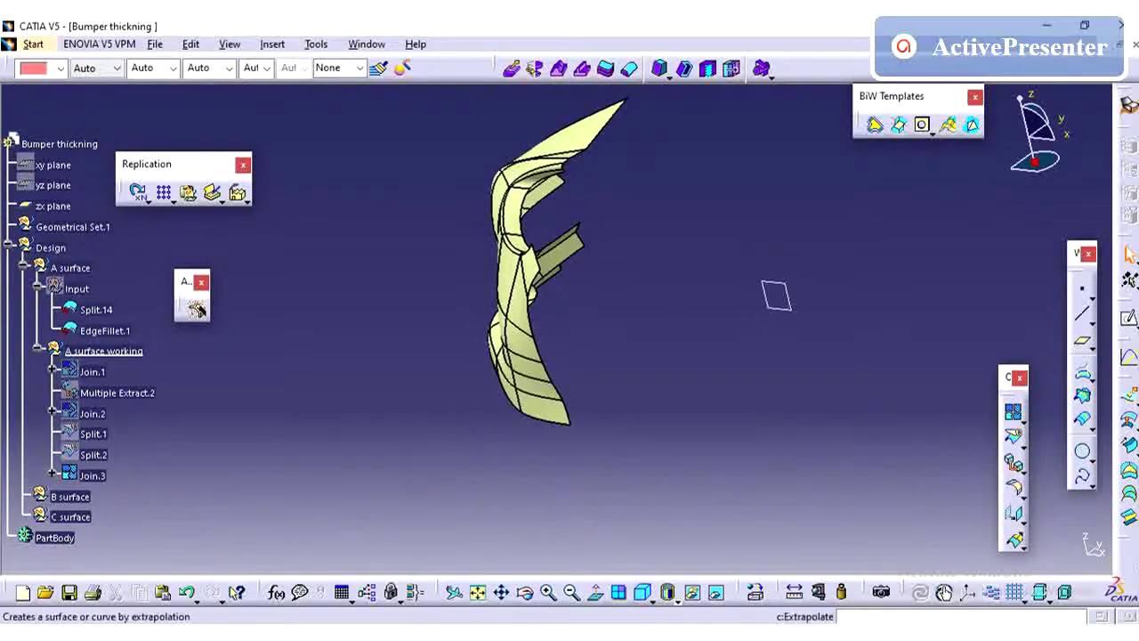
For an Extrapolate, create a point-continuity boundary along Join.3's outer edge, limited by the lower and upper corner vertices at the zx plane.
{"action": "key", "text": "Return"}
{"action": "middle_click_drag", "start_coordinate": [776, 295], "coordinate": [757, 265]}
{"action": "right_click", "coordinate": [988, 278]}
{"action": "left_click", "coordinate": [1015, 373]}
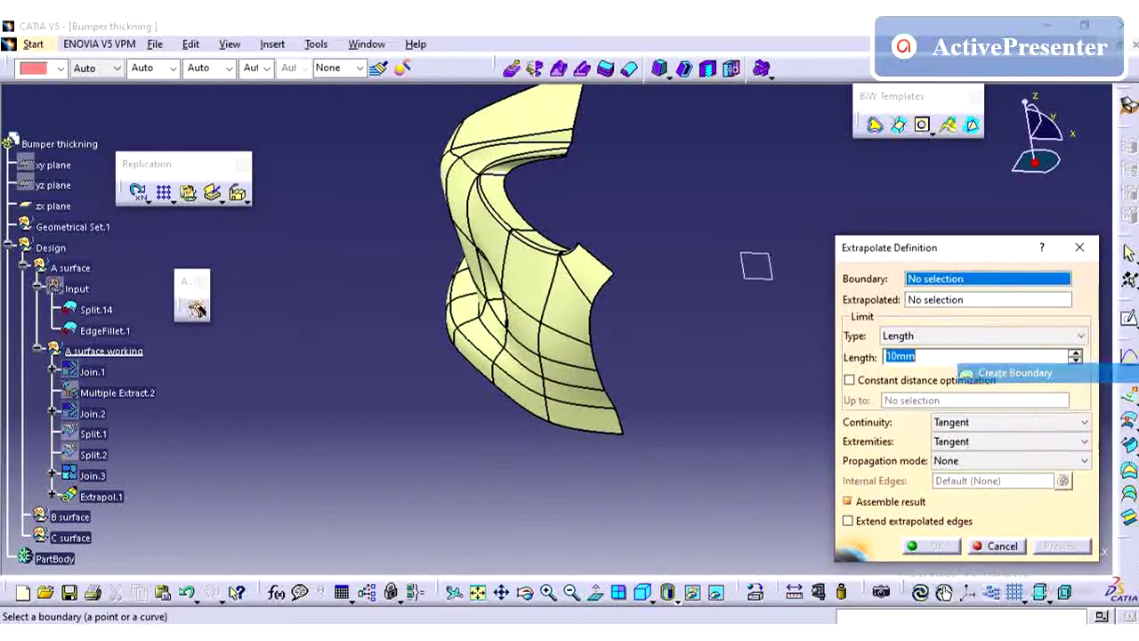
{"action": "left_click", "coordinate": [620, 429]}
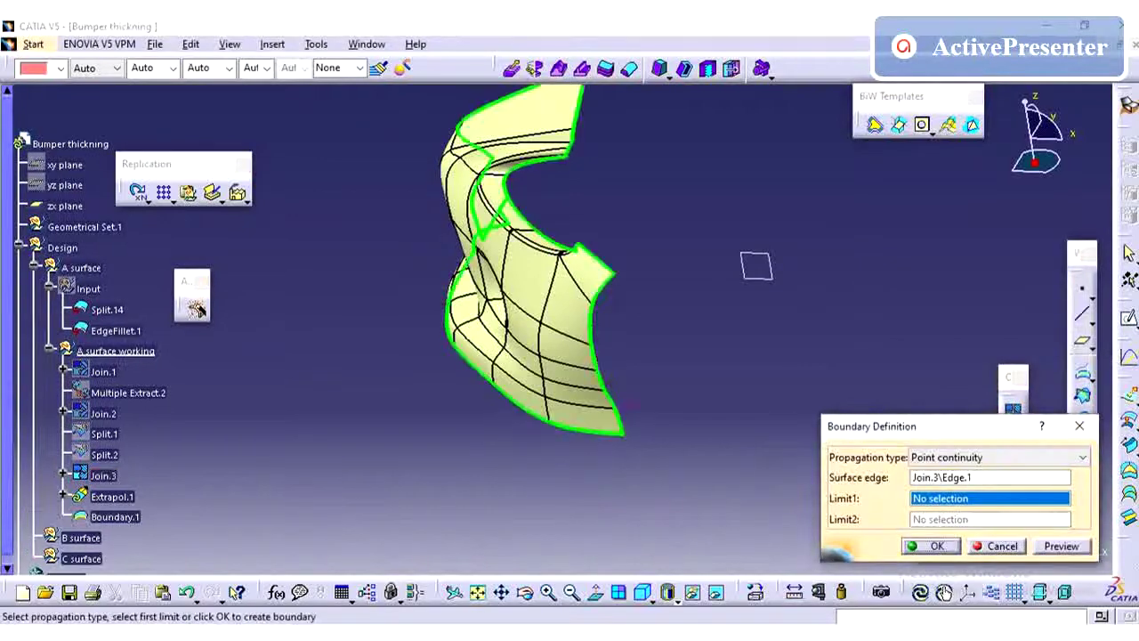
{"action": "middle_click_drag", "start_coordinate": [400, 355], "coordinate": [757, 281]}
{"action": "middle_click_drag", "start_coordinate": [523, 332], "coordinate": [347, 348]}
{"action": "middle_click_drag", "start_coordinate": [677, 344], "coordinate": [663, 335]}
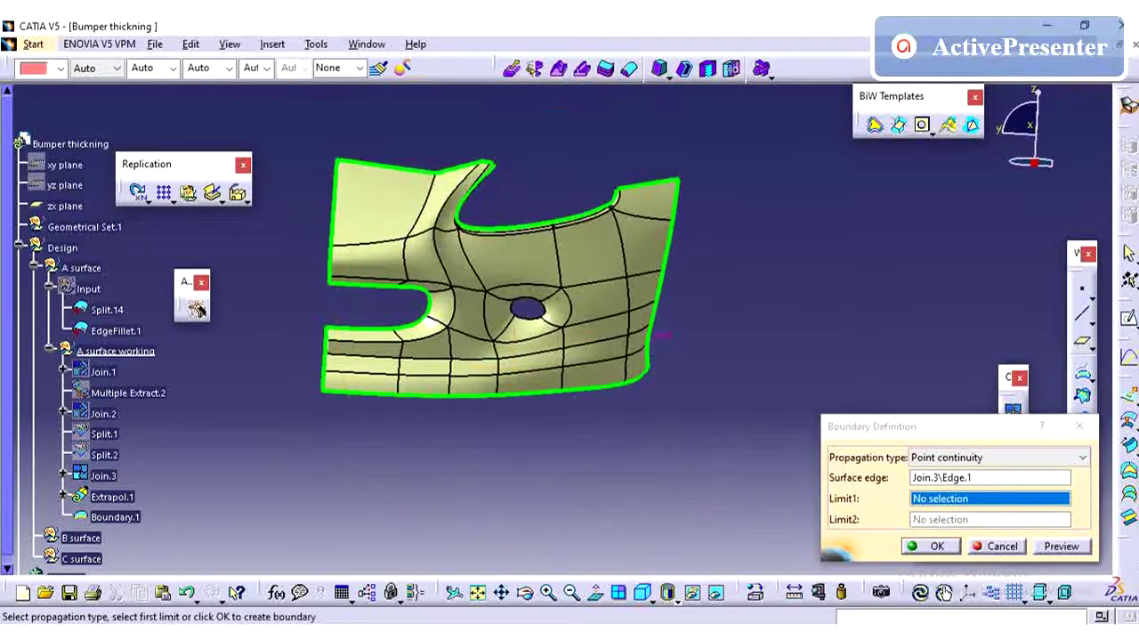
{"action": "left_click", "coordinate": [322, 391]}
{"action": "middle_click_drag", "start_coordinate": [509, 336], "coordinate": [508, 337]}
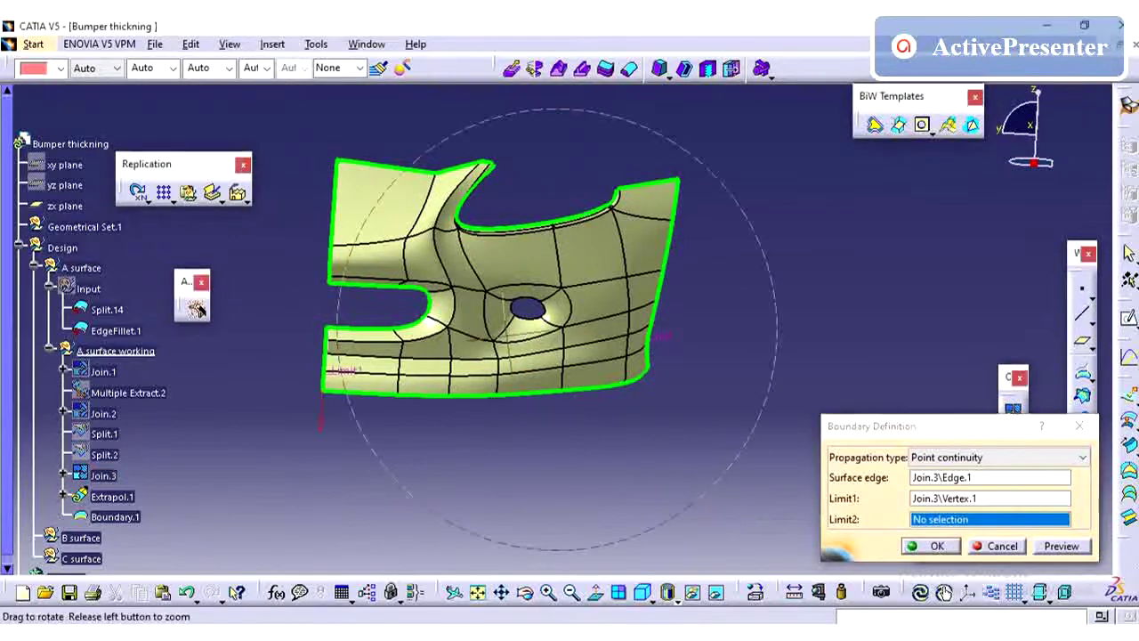
{"action": "middle_click_drag", "start_coordinate": [322, 394], "coordinate": [370, 326]}
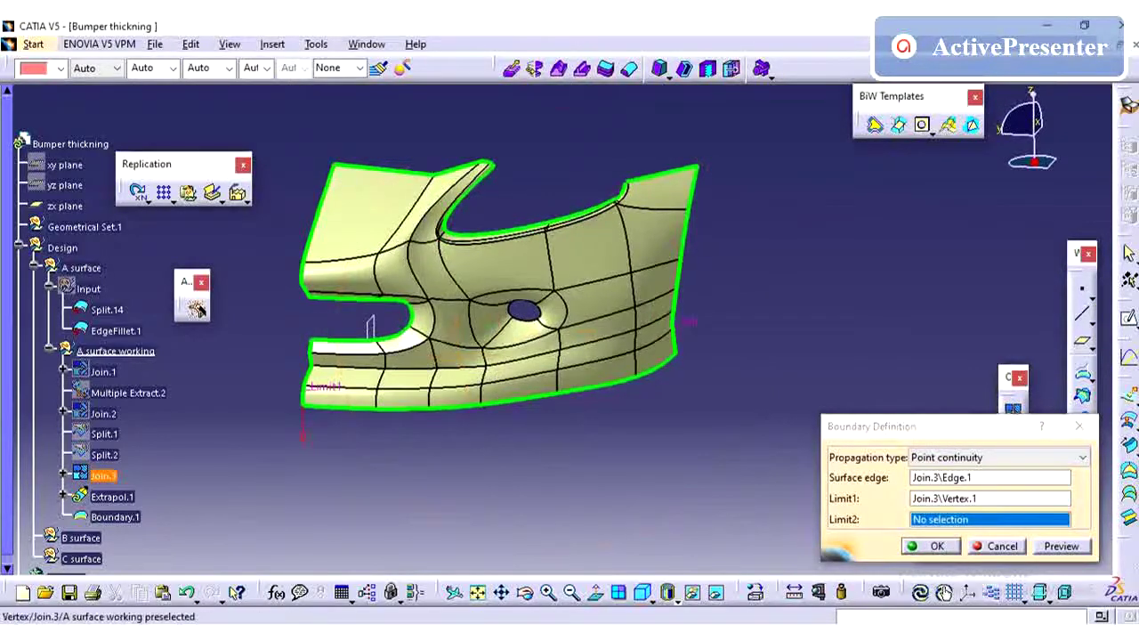
{"action": "left_click", "coordinate": [334, 166]}
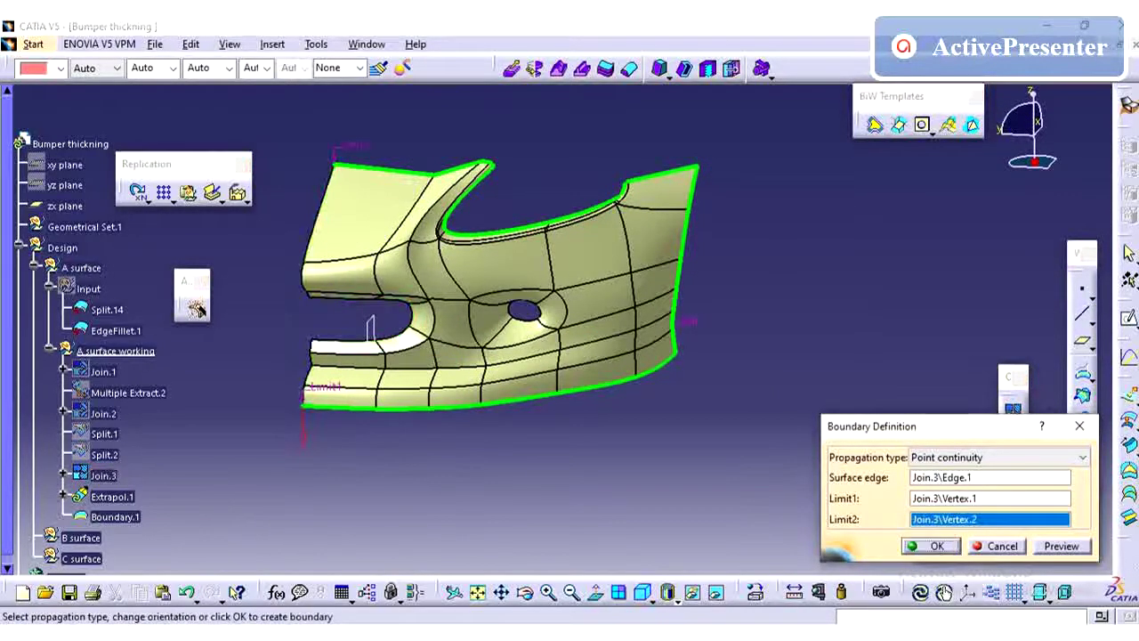
{"action": "left_click", "coordinate": [932, 545]}
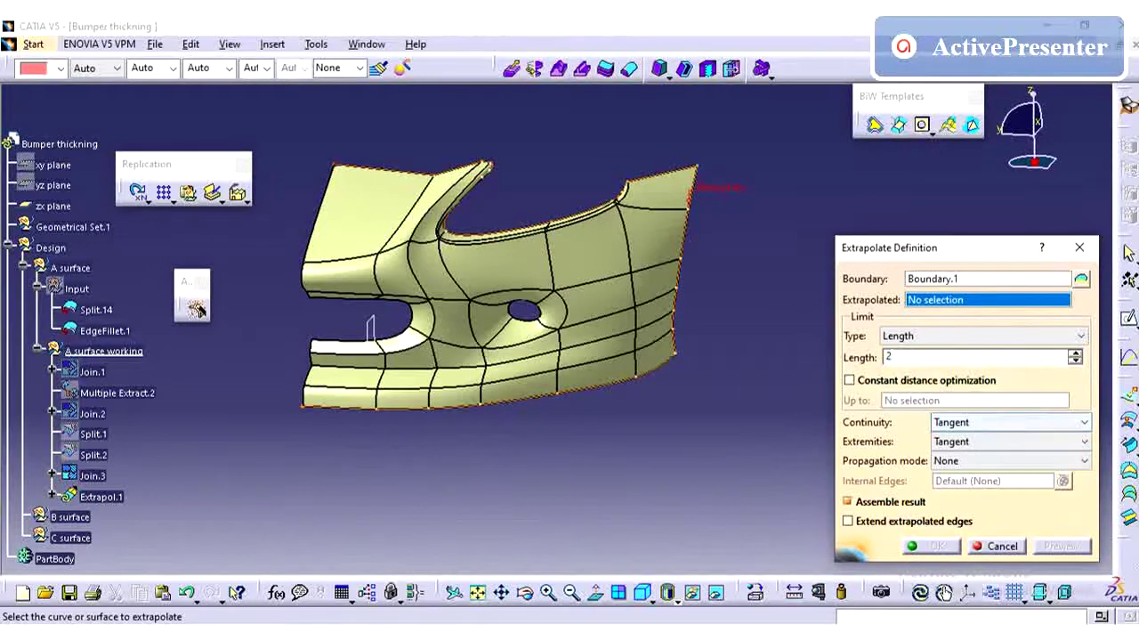
Extrapolate Join.3 from the outer boundary by 2 mm with curvature continuity.
{"action": "left_click", "coordinate": [1011, 422]}
{"action": "left_click", "coordinate": [979, 453]}
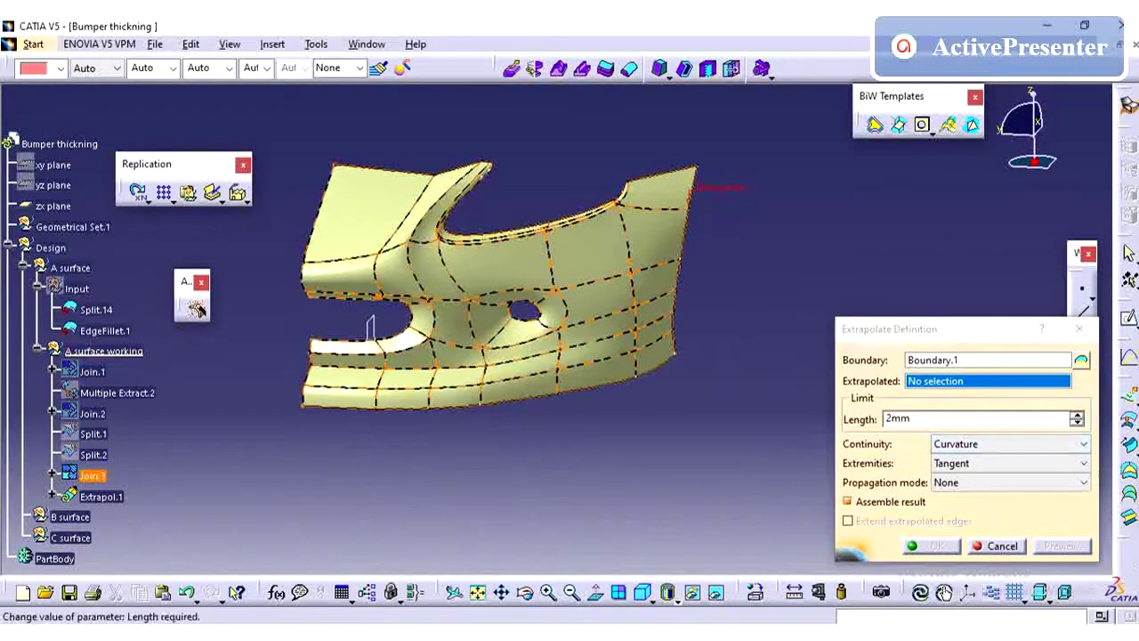
{"action": "left_click", "coordinate": [371, 326]}
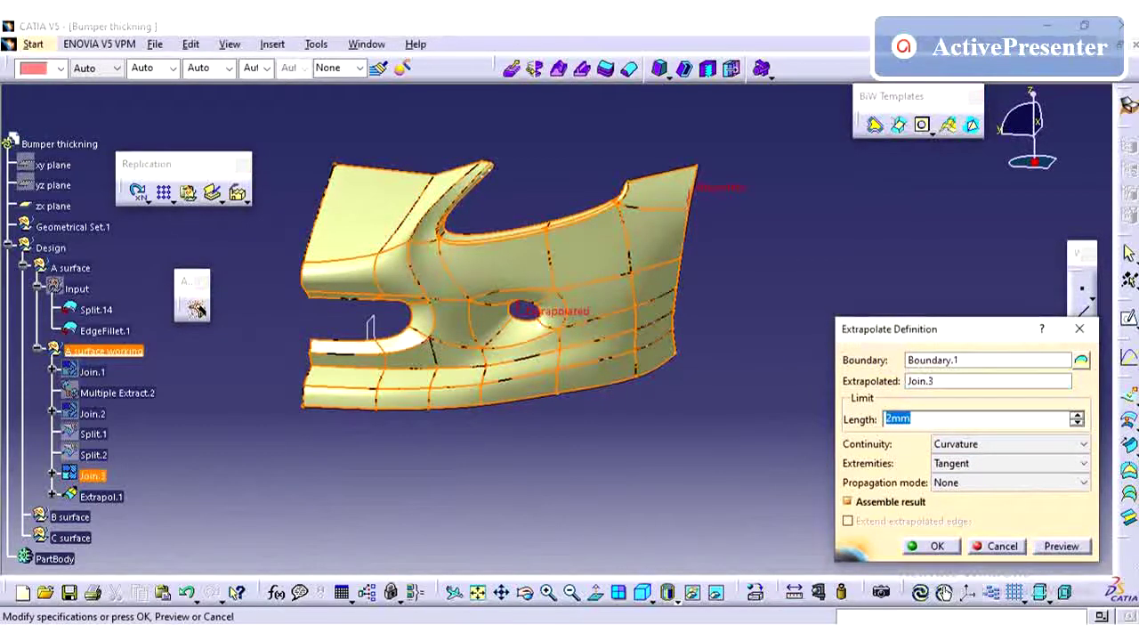
{"action": "key", "text": "Return"}
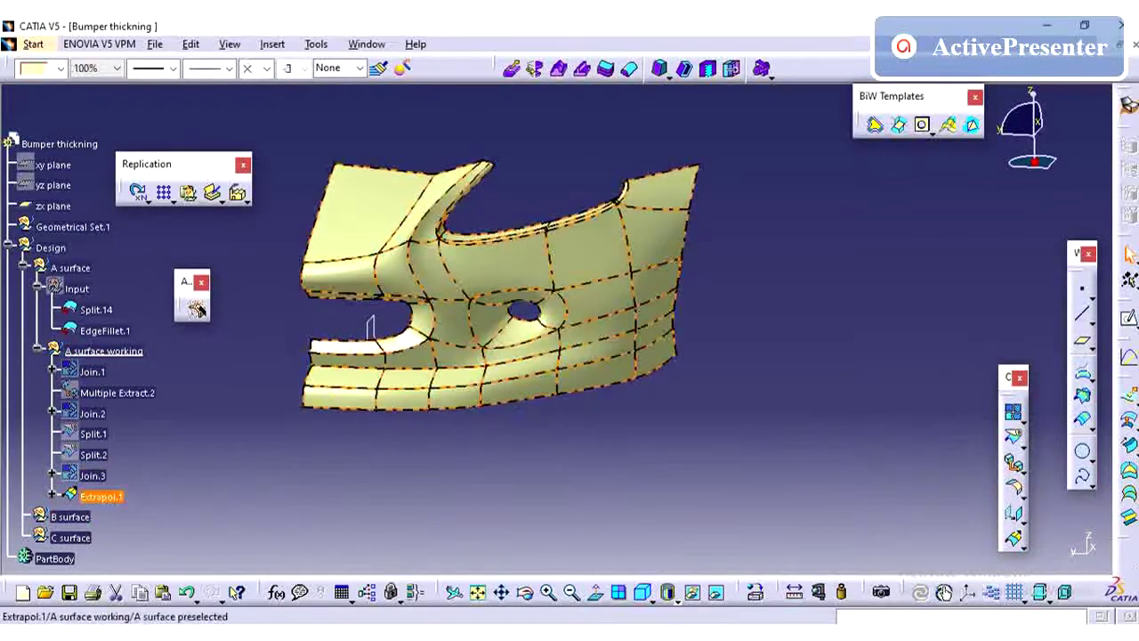
Show the hidden Join.3 again and colour it magenta.
{"action": "right_click", "coordinate": [99, 475]}
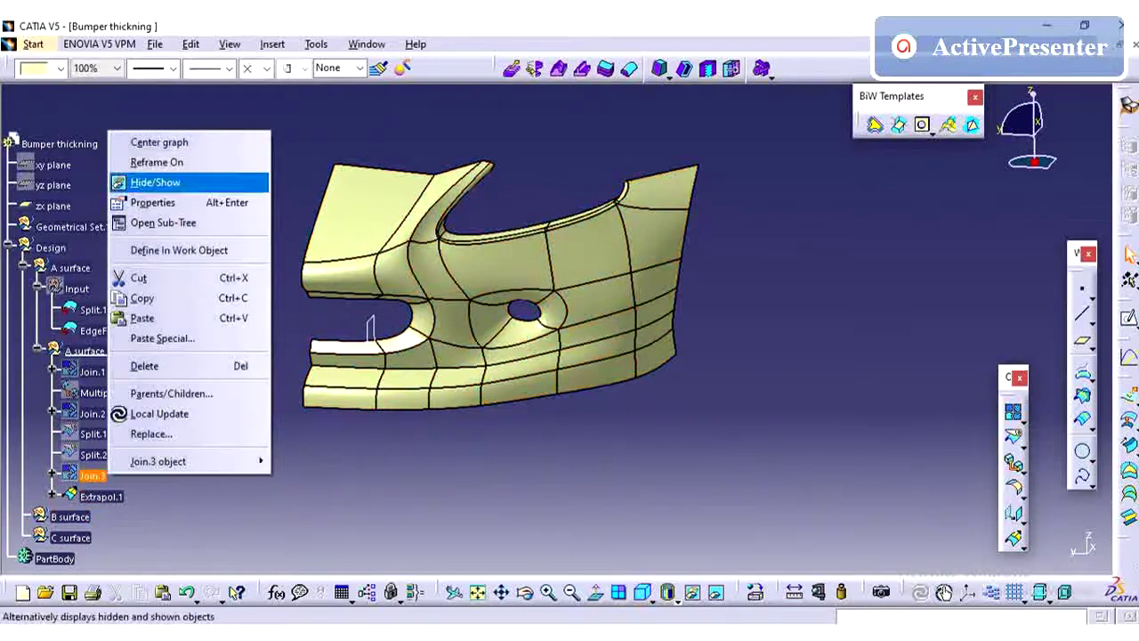
{"action": "left_click", "coordinate": [133, 182]}
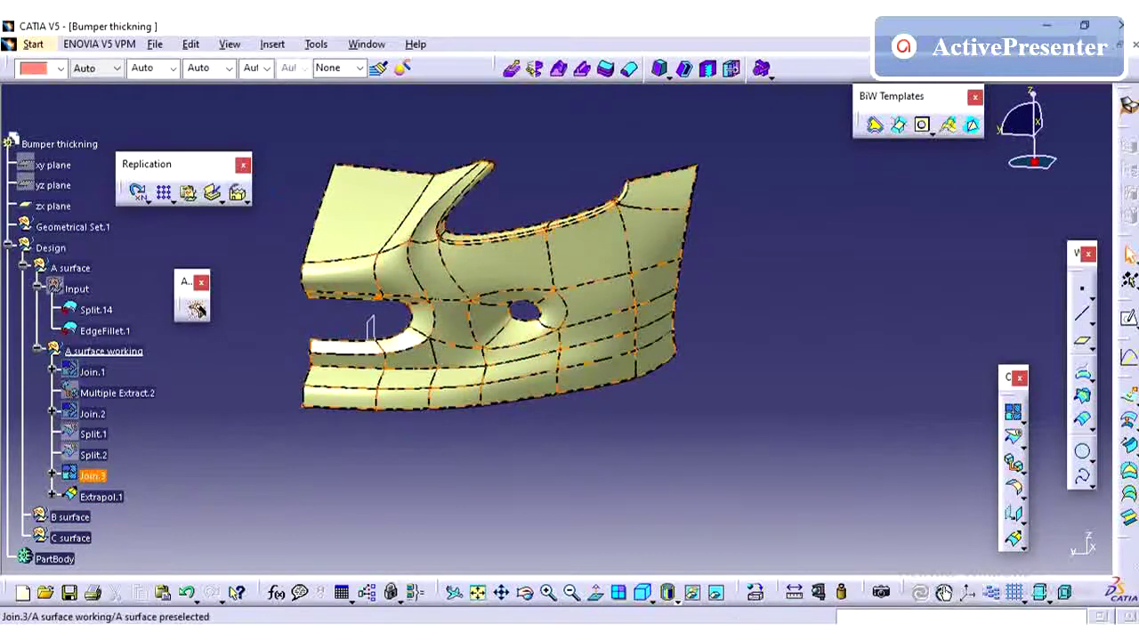
{"action": "left_click", "coordinate": [93, 476]}
{"action": "left_click", "coordinate": [60, 68]}
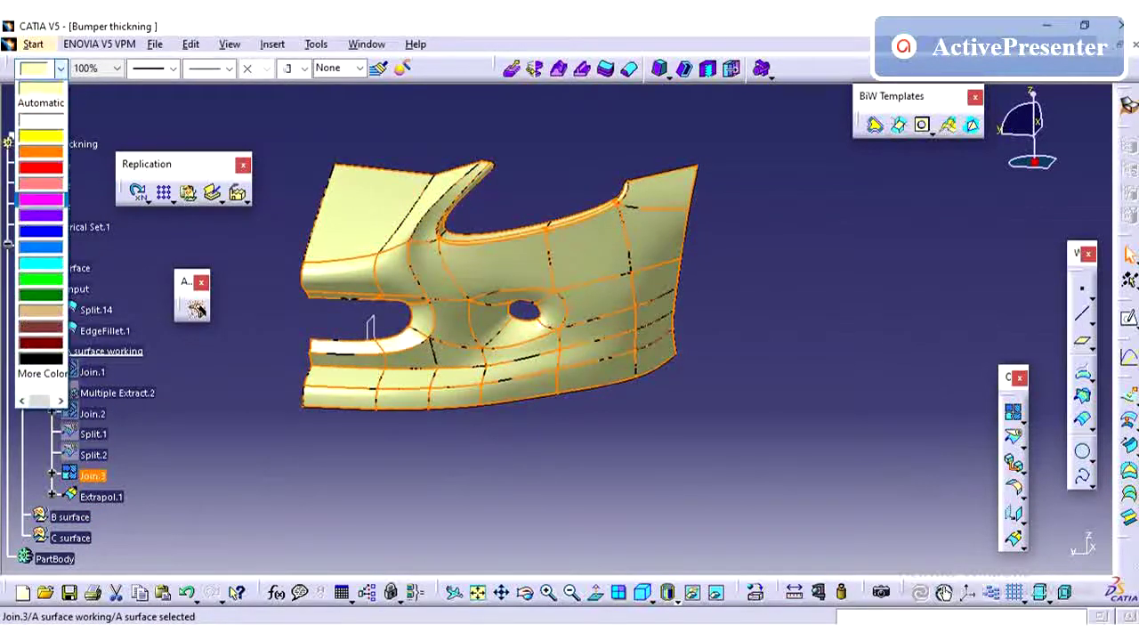
{"action": "left_click", "coordinate": [41, 201]}
{"action": "left_click", "coordinate": [694, 326]}
Compare the extrapolated surface with the magenta Join.3 along the outer edges.
{"action": "middle_click_drag", "start_coordinate": [694, 327], "coordinate": [552, 267]}
{"action": "middle_click_drag", "start_coordinate": [614, 427], "coordinate": [338, 322]}
{"action": "middle_click_drag", "start_coordinate": [615, 361], "coordinate": [573, 523]}
{"action": "middle_click_drag", "start_coordinate": [507, 231], "coordinate": [459, 515]}
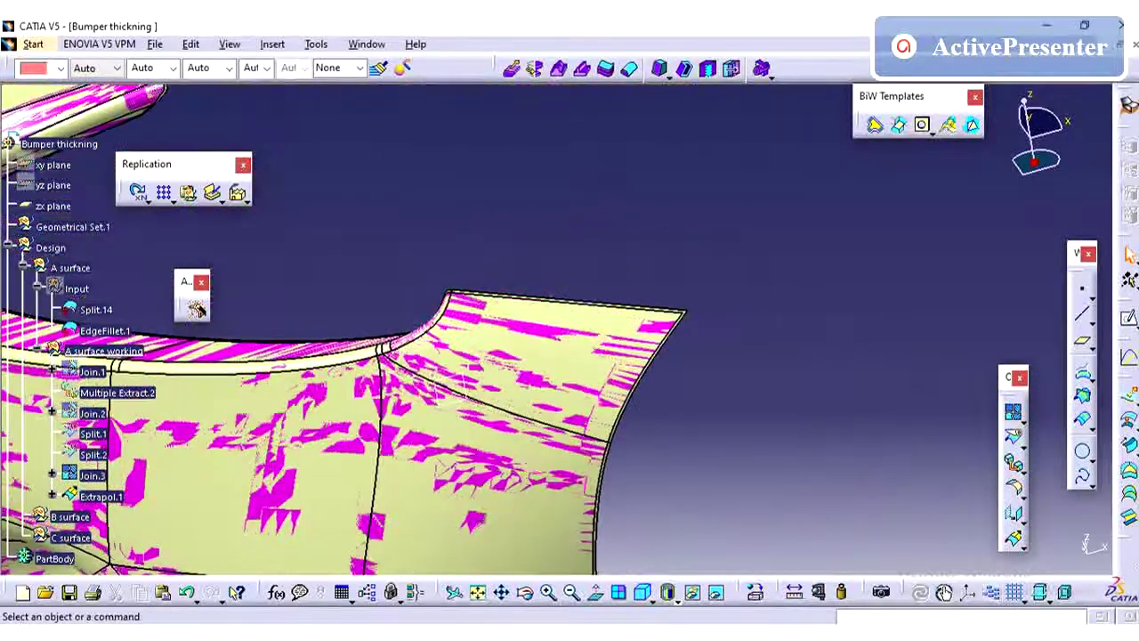
{"action": "middle_click_drag", "start_coordinate": [456, 390], "coordinate": [459, 411]}
{"action": "middle_click_drag", "start_coordinate": [681, 322], "coordinate": [550, 323]}
{"action": "middle_click_drag", "start_coordinate": [489, 276], "coordinate": [547, 276]}
{"action": "middle_click_drag", "start_coordinate": [1104, 370], "coordinate": [623, 321]}
{"action": "middle_click_drag", "start_coordinate": [552, 321], "coordinate": [939, 360]}
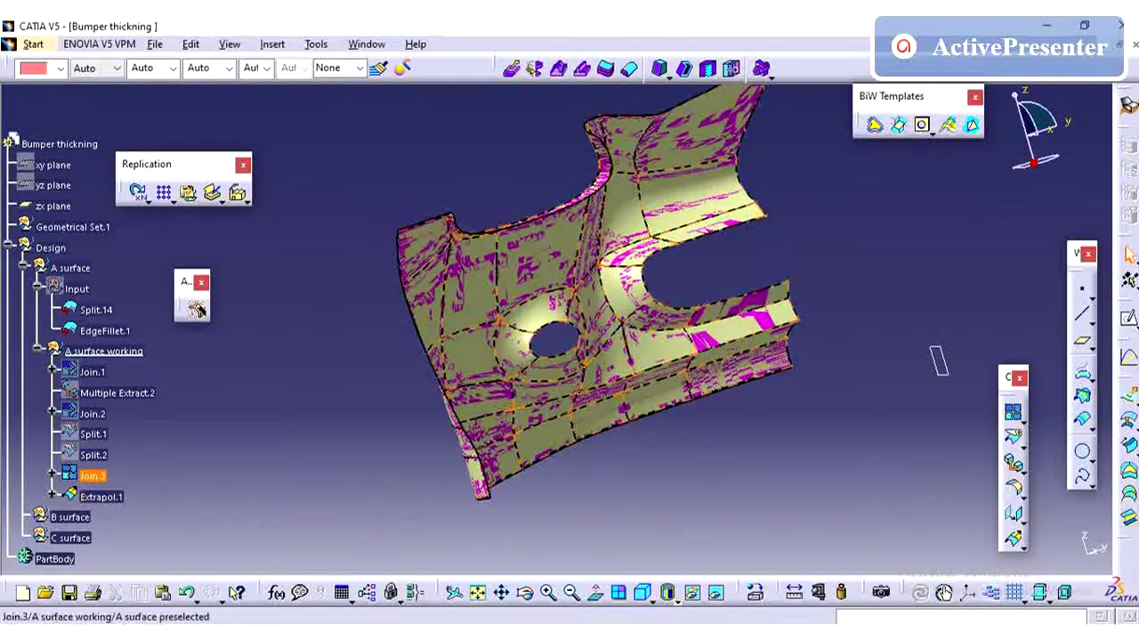
Hide Join.3 and clear the selection.
{"action": "right_click", "coordinate": [92, 477]}
{"action": "left_click", "coordinate": [147, 184]}
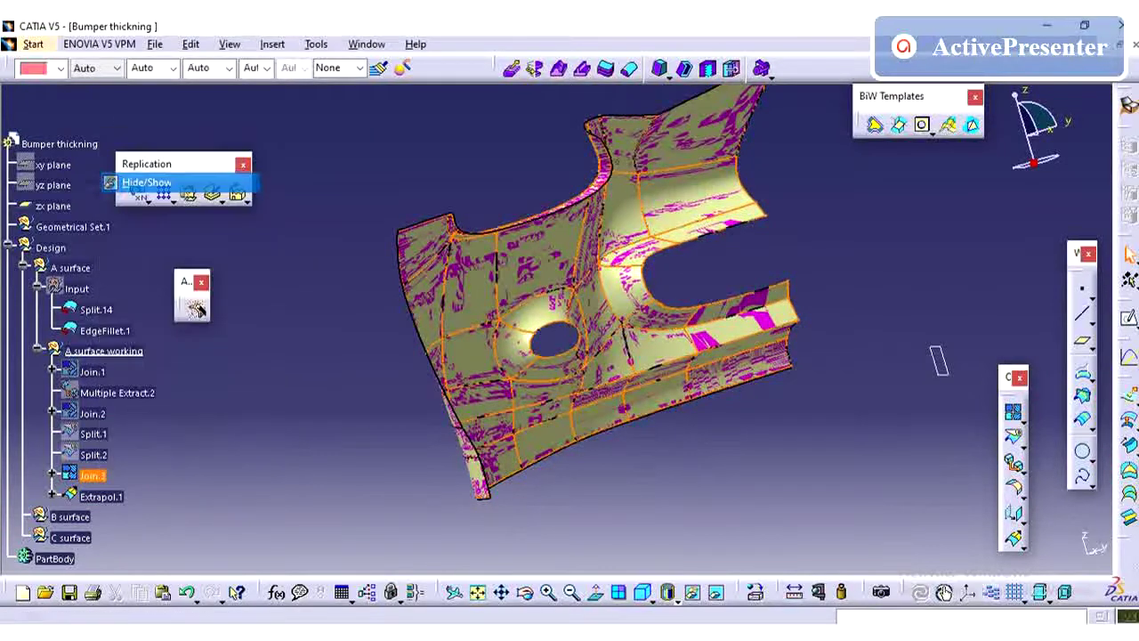
{"action": "key", "text": "Escape"}
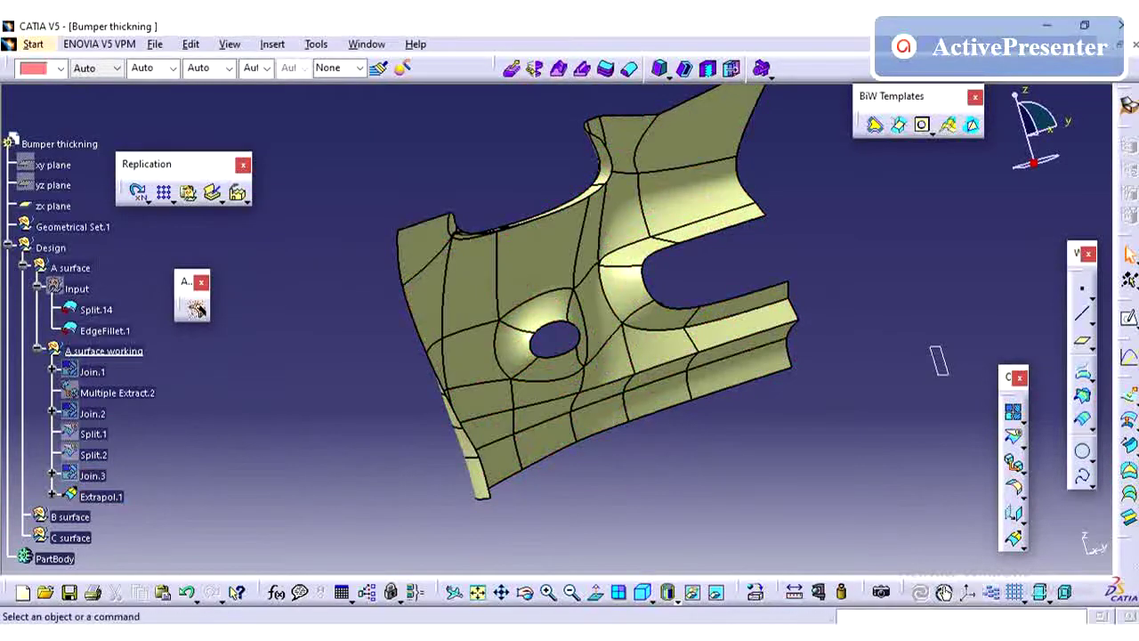
For a second Extrapolate, create a closed point-continuity boundary around the oval hole of Extrapol.1.
{"action": "left_click", "coordinate": [195, 307]}
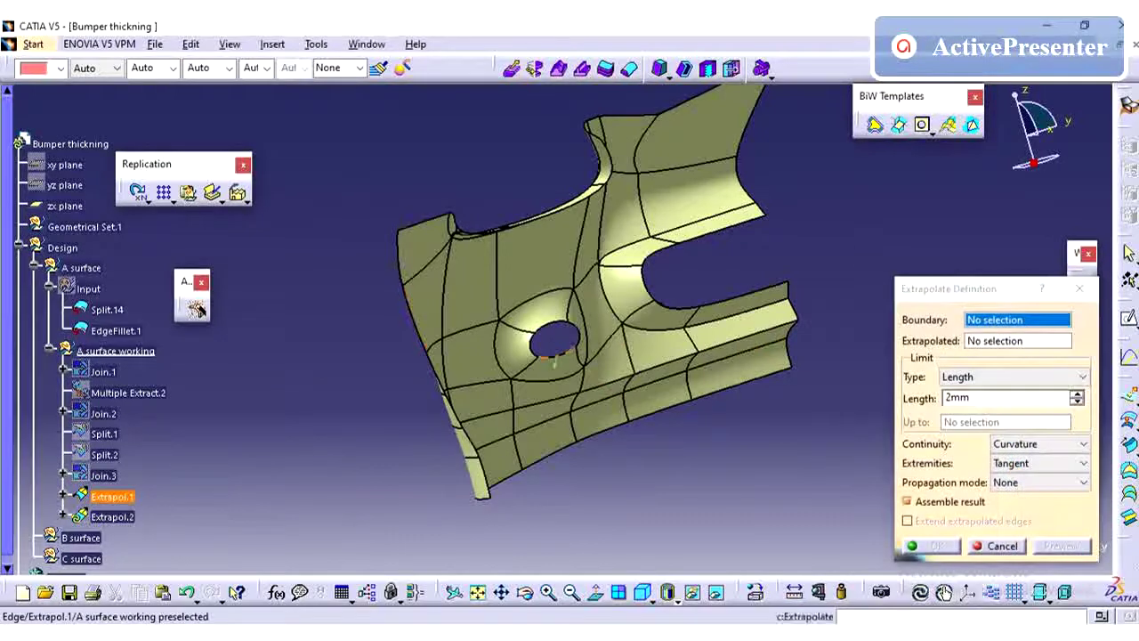
{"action": "left_click", "coordinate": [554, 360]}
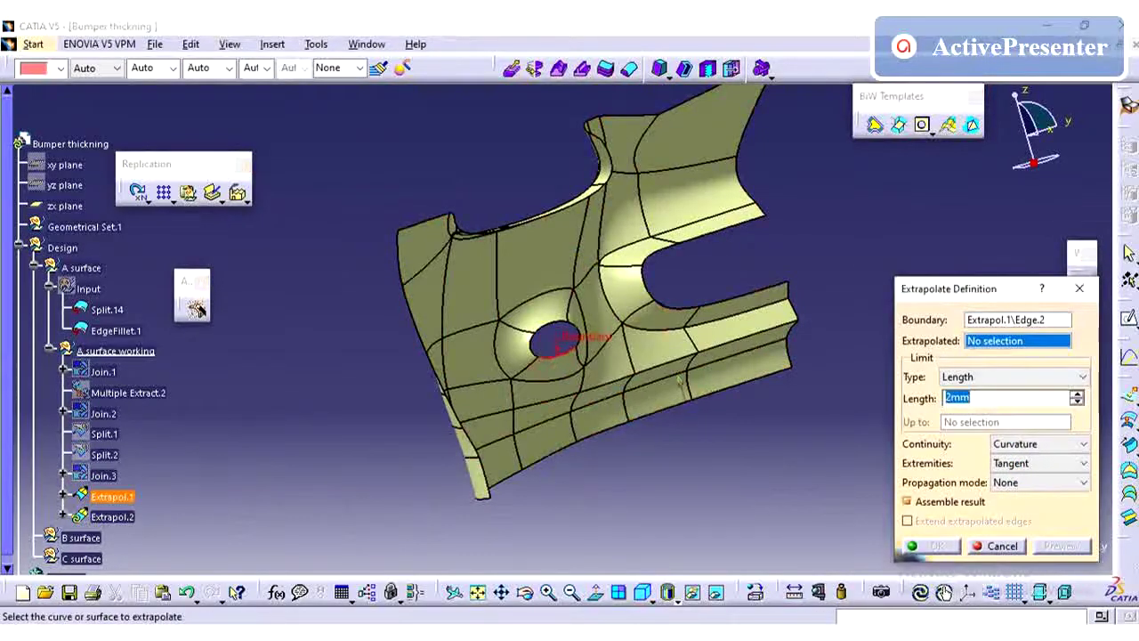
{"action": "left_click", "coordinate": [1024, 378]}
{"action": "left_click", "coordinate": [1024, 378]}
{"action": "left_click", "coordinate": [1015, 320]}
{"action": "right_click", "coordinate": [1015, 320]}
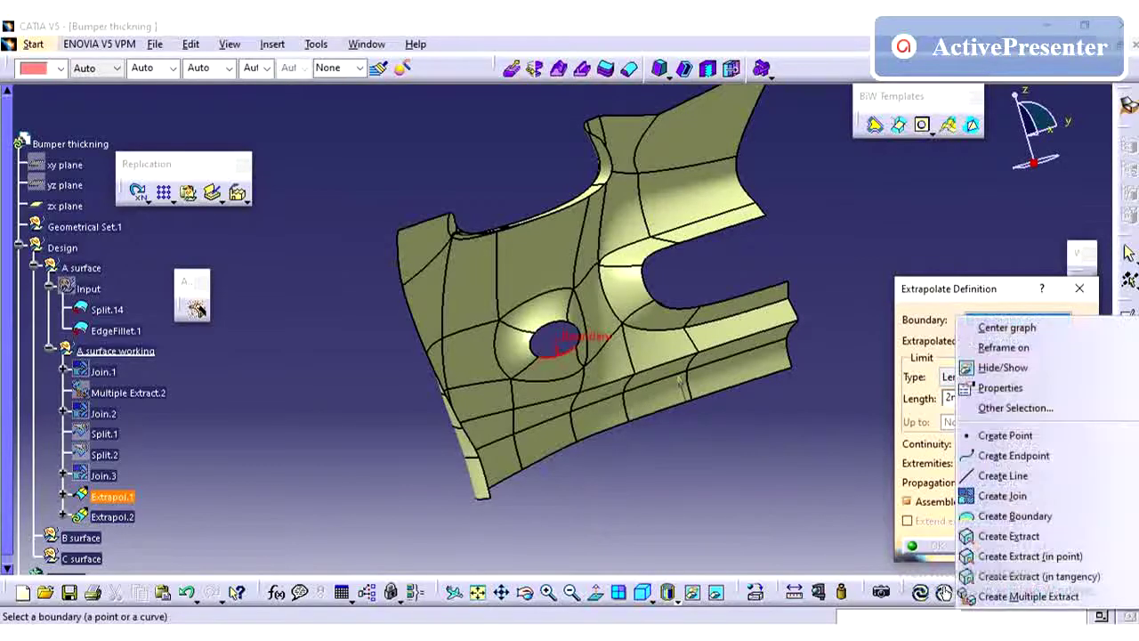
{"action": "left_click", "coordinate": [1020, 516]}
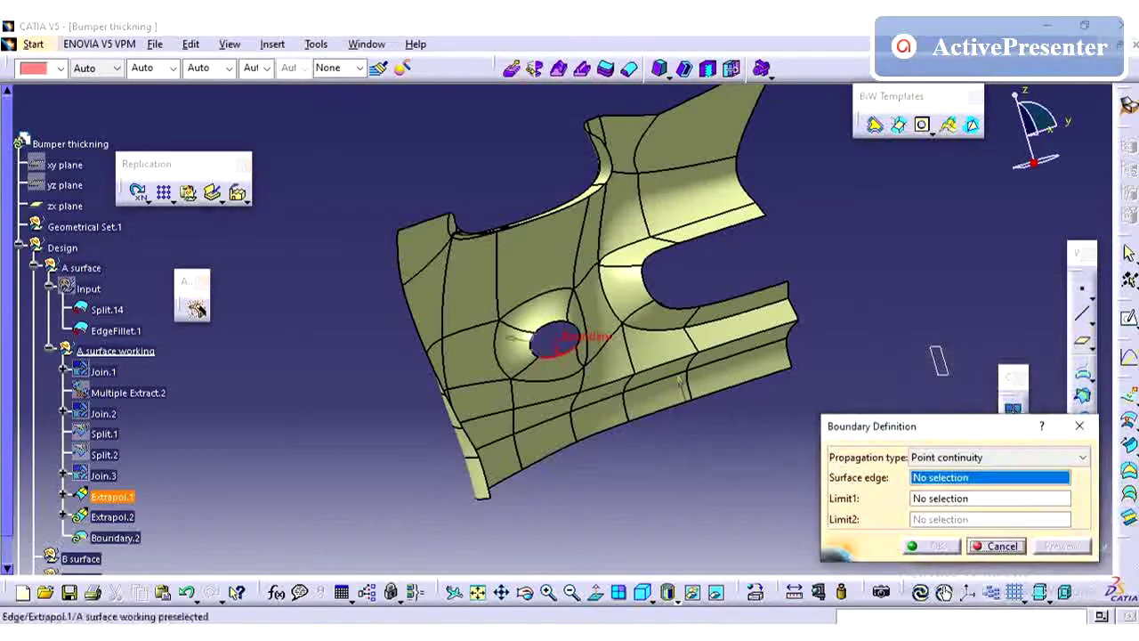
{"action": "left_click", "coordinate": [552, 351]}
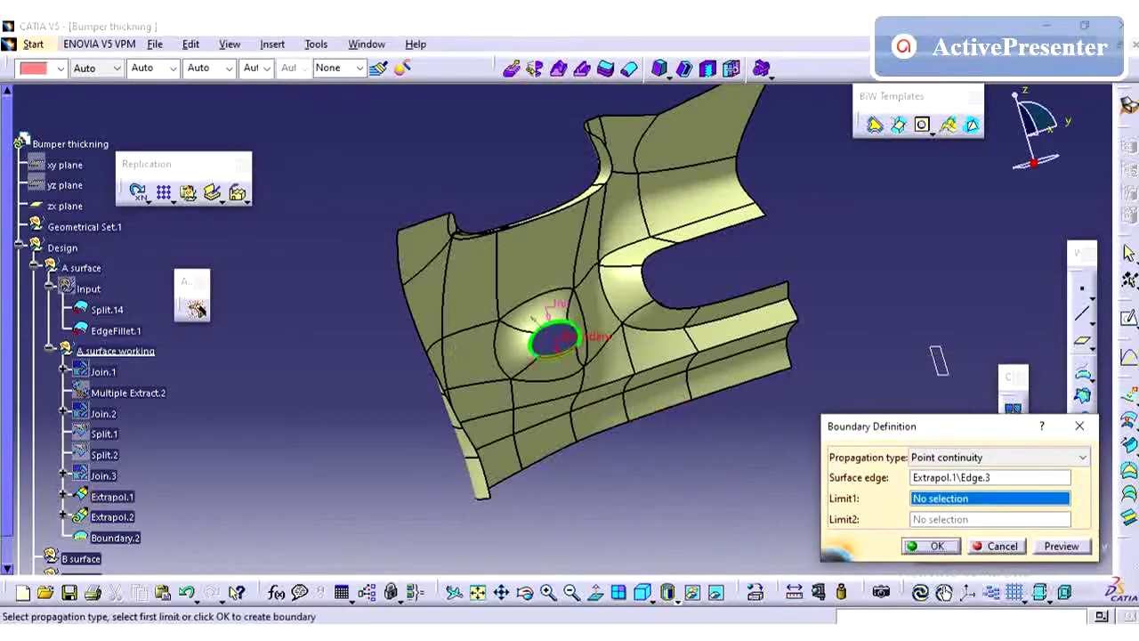
{"action": "left_click", "coordinate": [932, 547]}
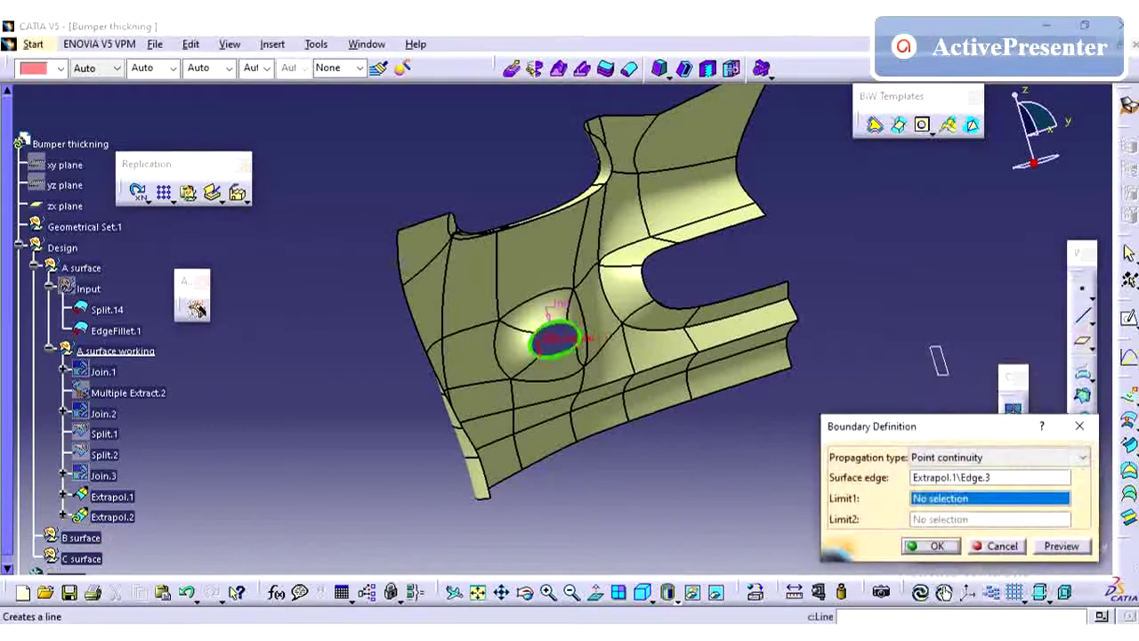
{"action": "left_click", "coordinate": [932, 546]}
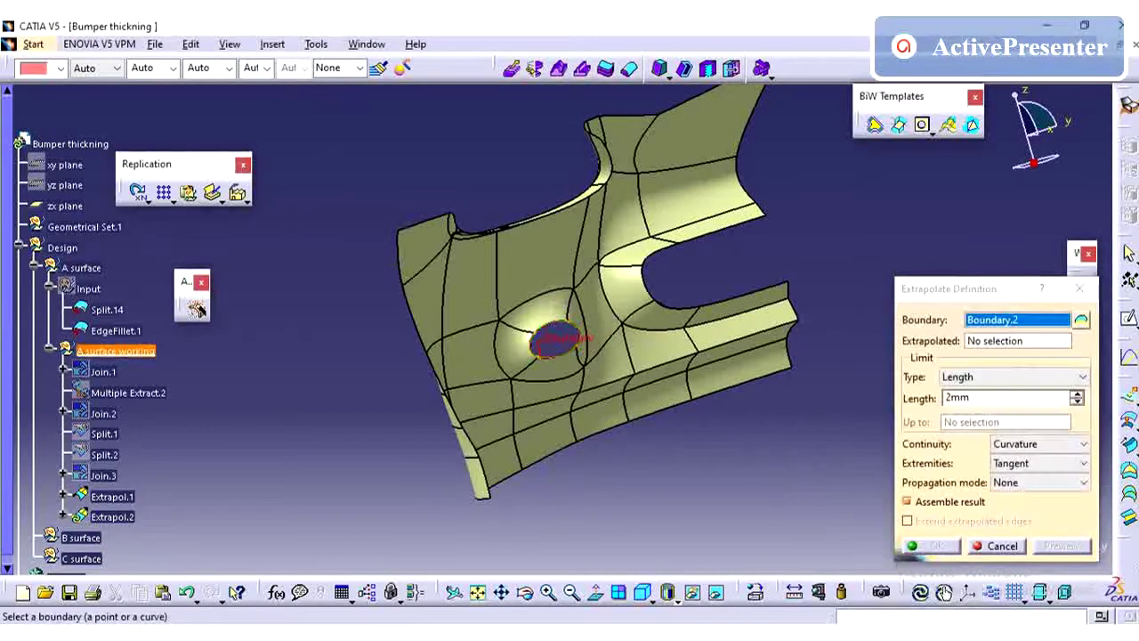
Extrapolate Extrapol.1 from the oval hole's boundary by 2 mm with curvature continuity.
{"action": "left_click", "coordinate": [1018, 341]}
{"action": "left_click", "coordinate": [113, 496]}
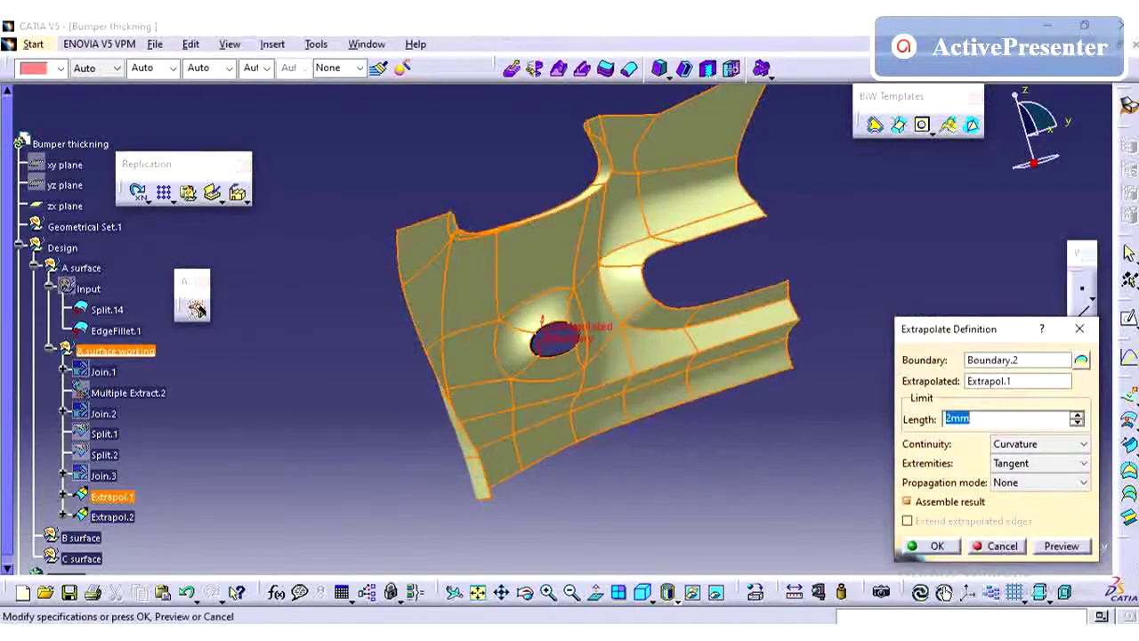
{"action": "left_click", "coordinate": [933, 547]}
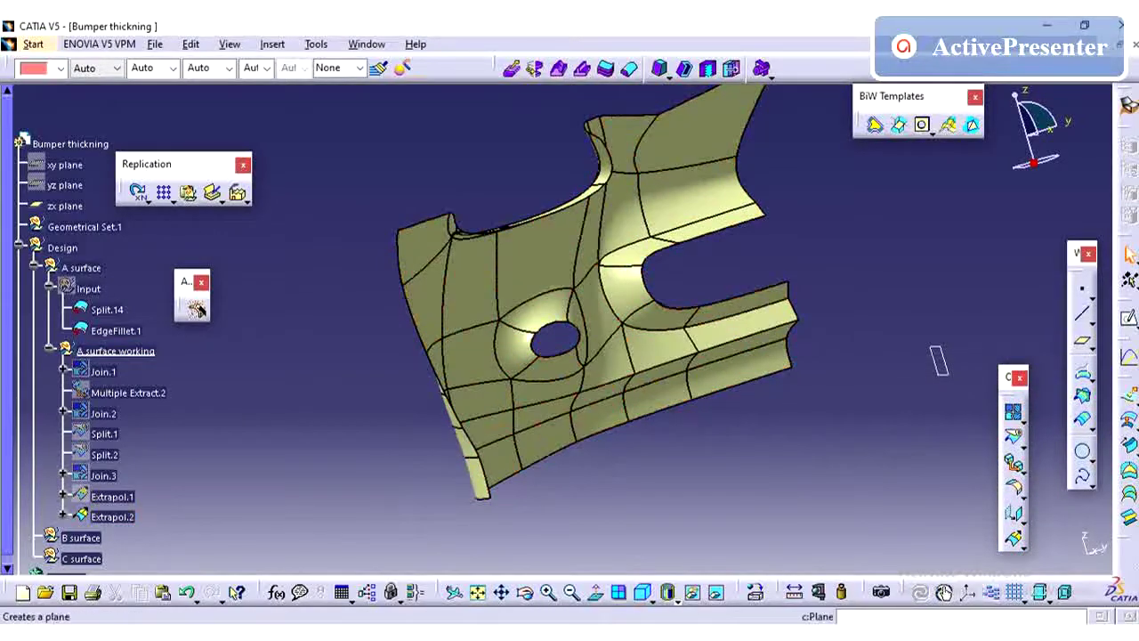
Join Extrapol.2 with a merging distance of 0.001 mm in the A surface working set.
{"action": "left_click", "coordinate": [1014, 412]}
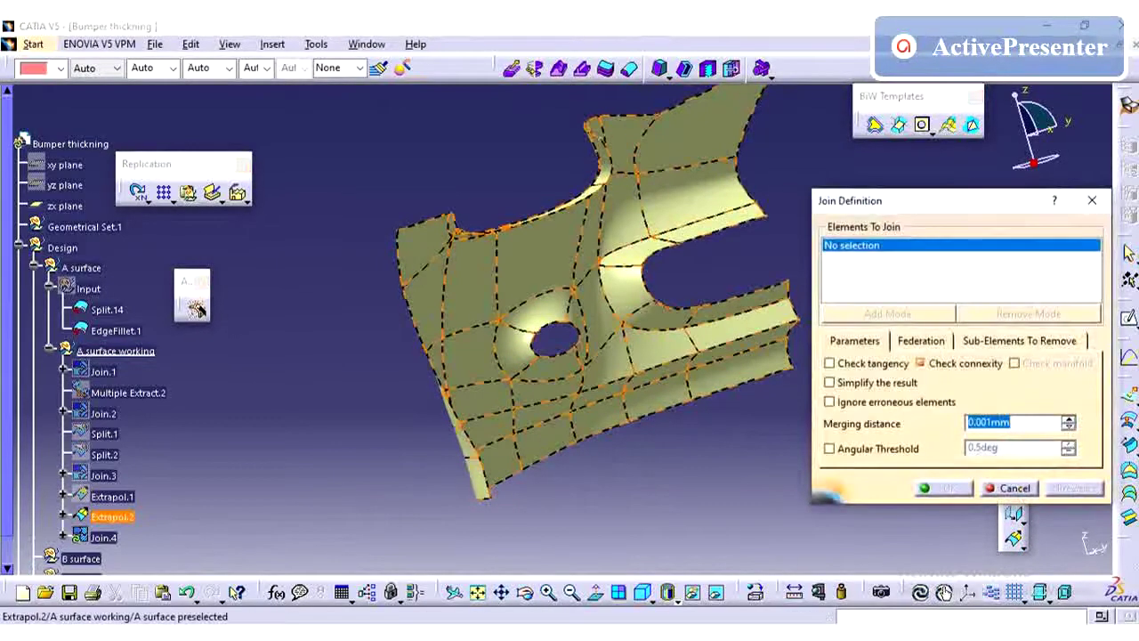
{"action": "left_click", "coordinate": [112, 517]}
{"action": "left_click", "coordinate": [945, 487]}
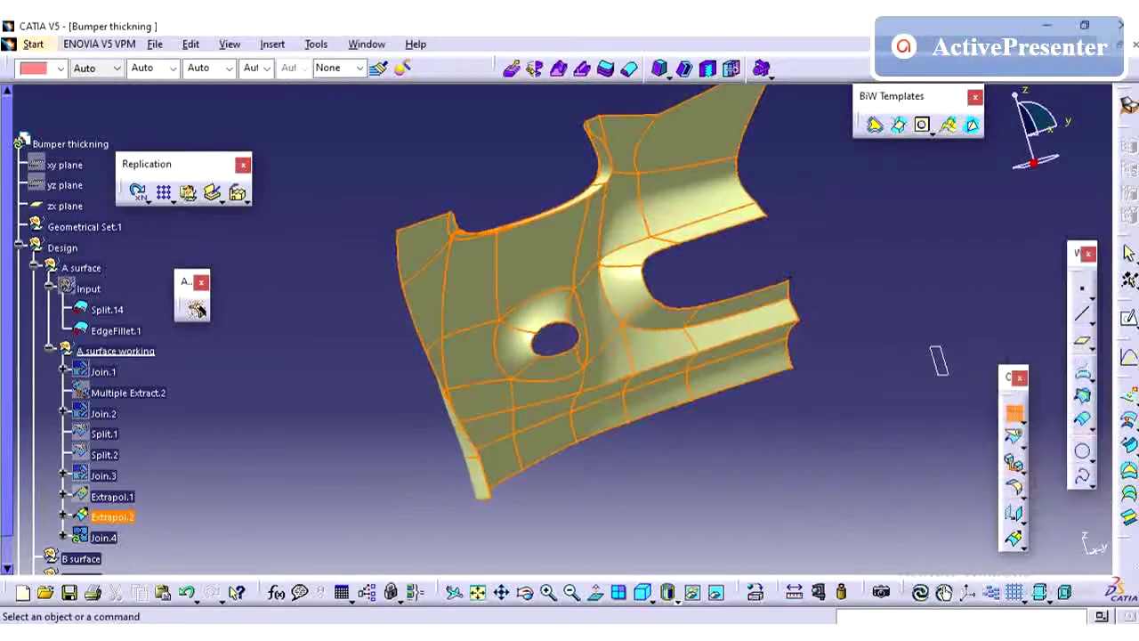
Create another Join from Join.4 and rename the new join FINAL A SURFACE.
{"action": "left_click", "coordinate": [1015, 412]}
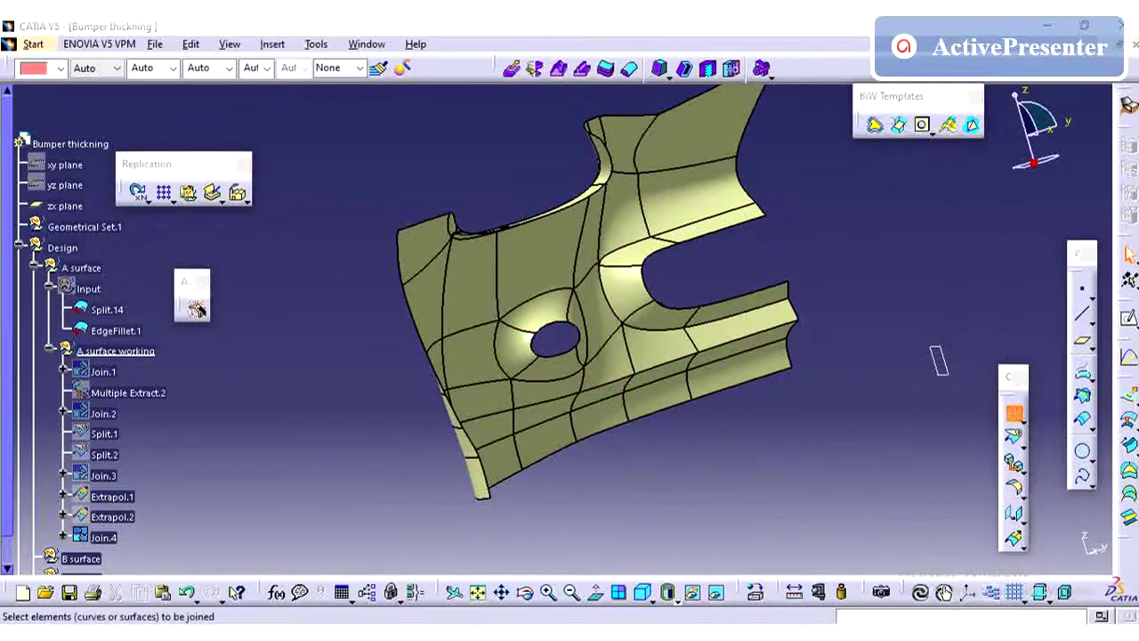
{"action": "left_click", "coordinate": [103, 538]}
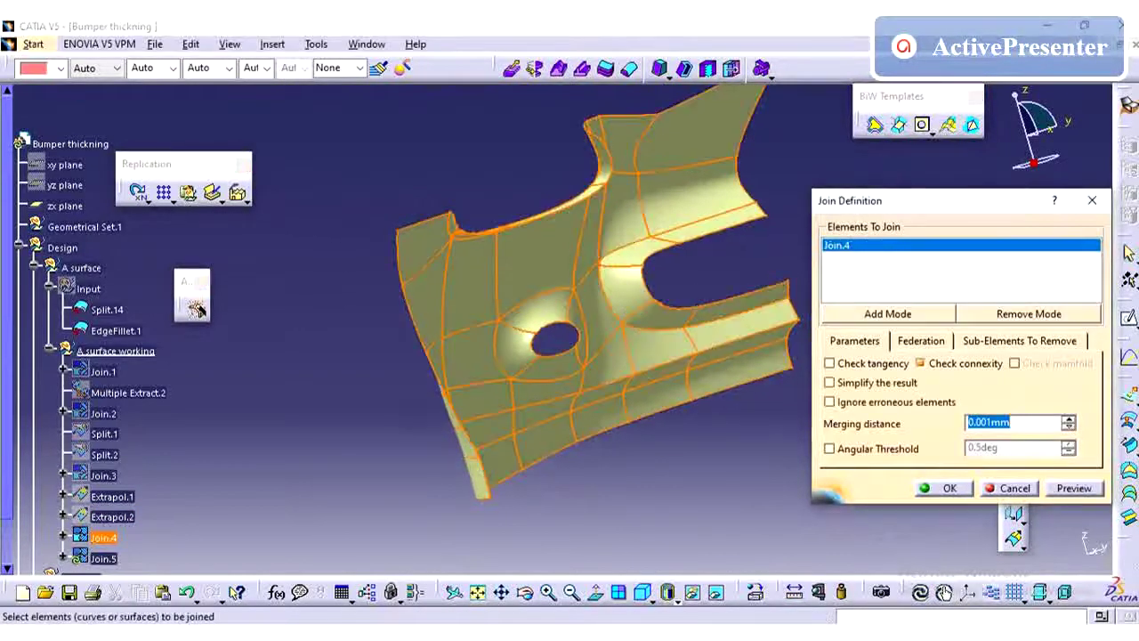
{"action": "left_click", "coordinate": [1015, 488]}
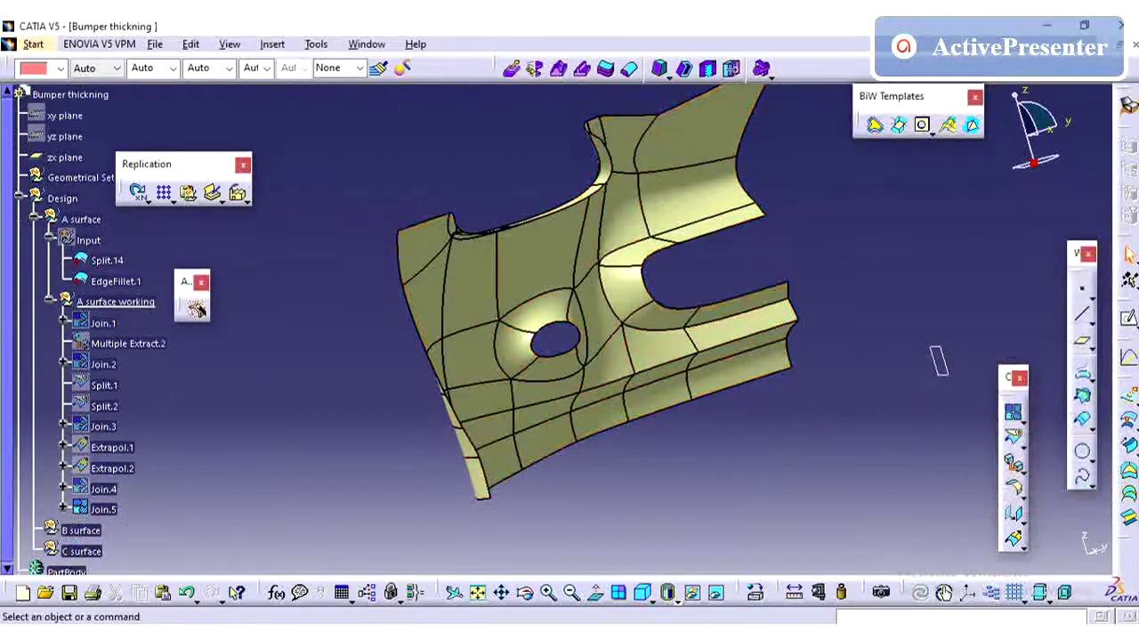
{"action": "right_click", "coordinate": [100, 509]}
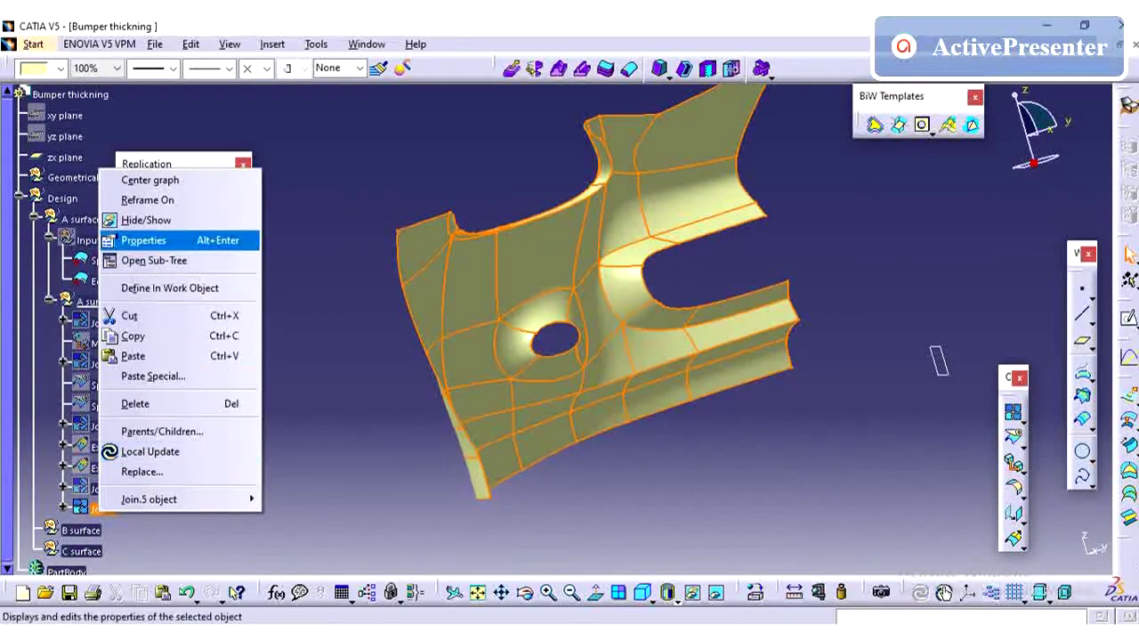
{"action": "left_click", "coordinate": [143, 239]}
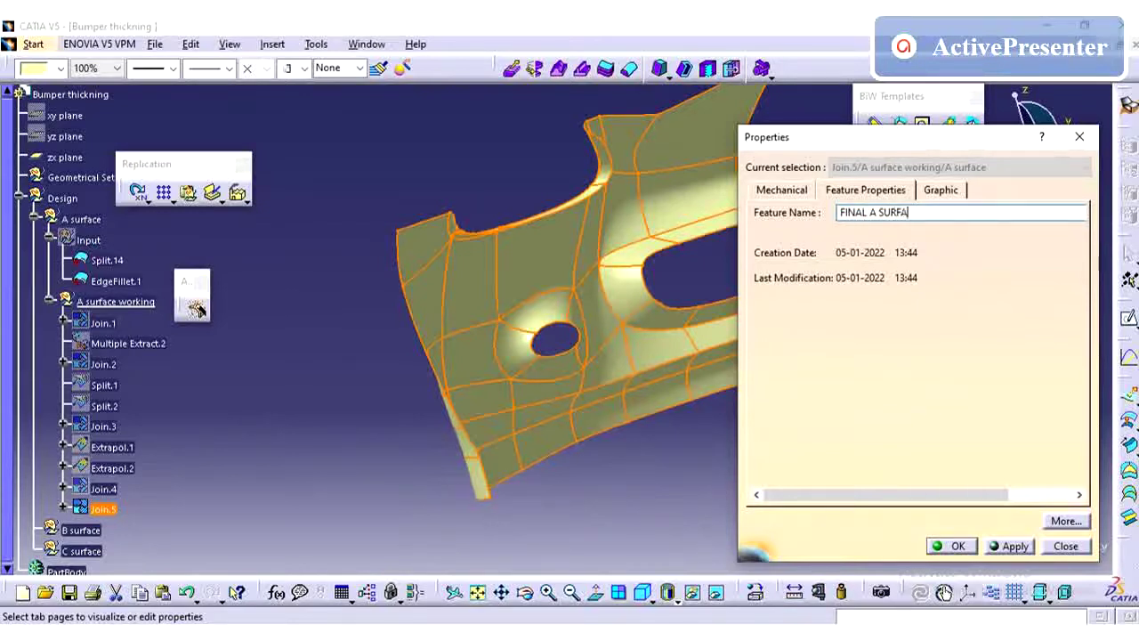
{"action": "key", "text": "Return"}
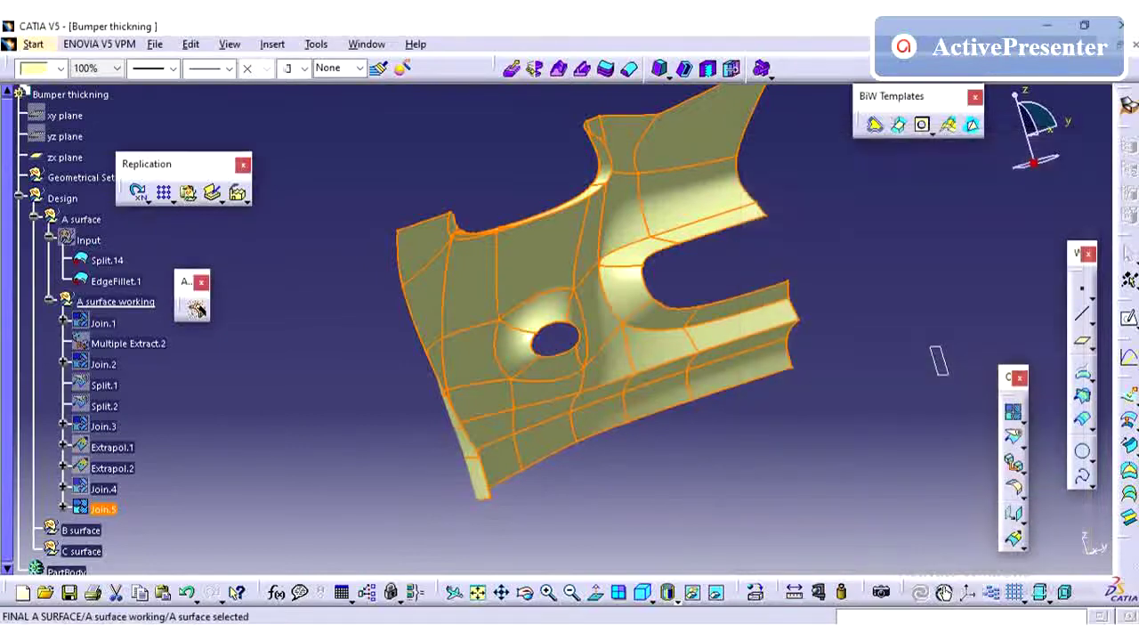
{"action": "middle_click_drag", "start_coordinate": [941, 356], "coordinate": [867, 346]}
{"action": "left_click", "coordinate": [356, 391]}
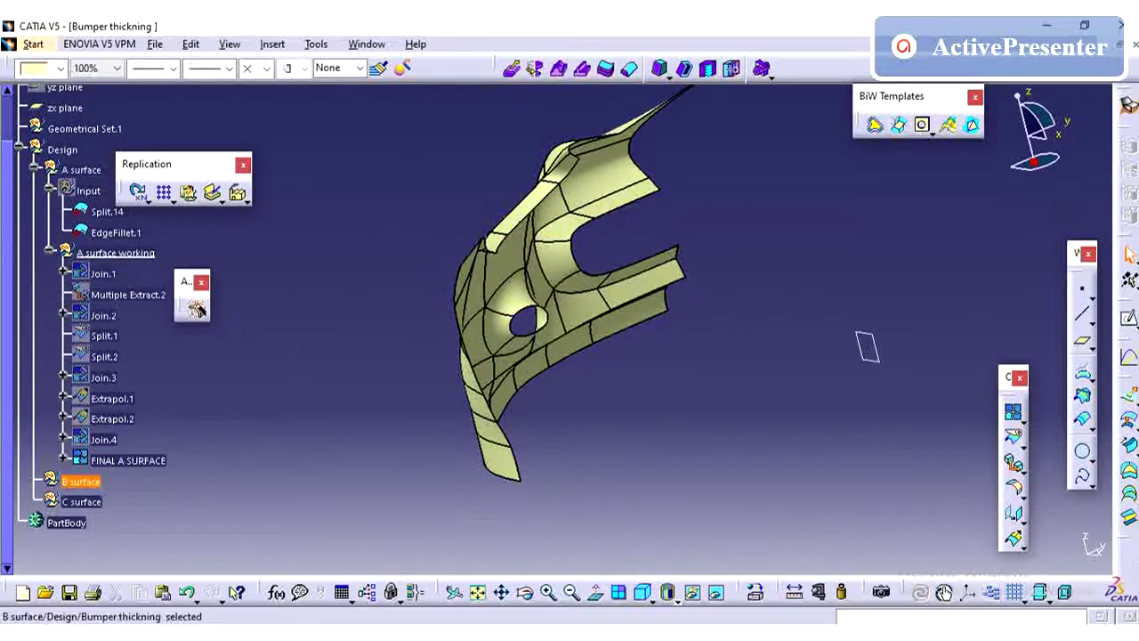
Make the B surface set the work object and create a Join of FINAL A SURFACE in it.
{"action": "right_click", "coordinate": [80, 483]}
{"action": "left_click", "coordinate": [146, 257]}
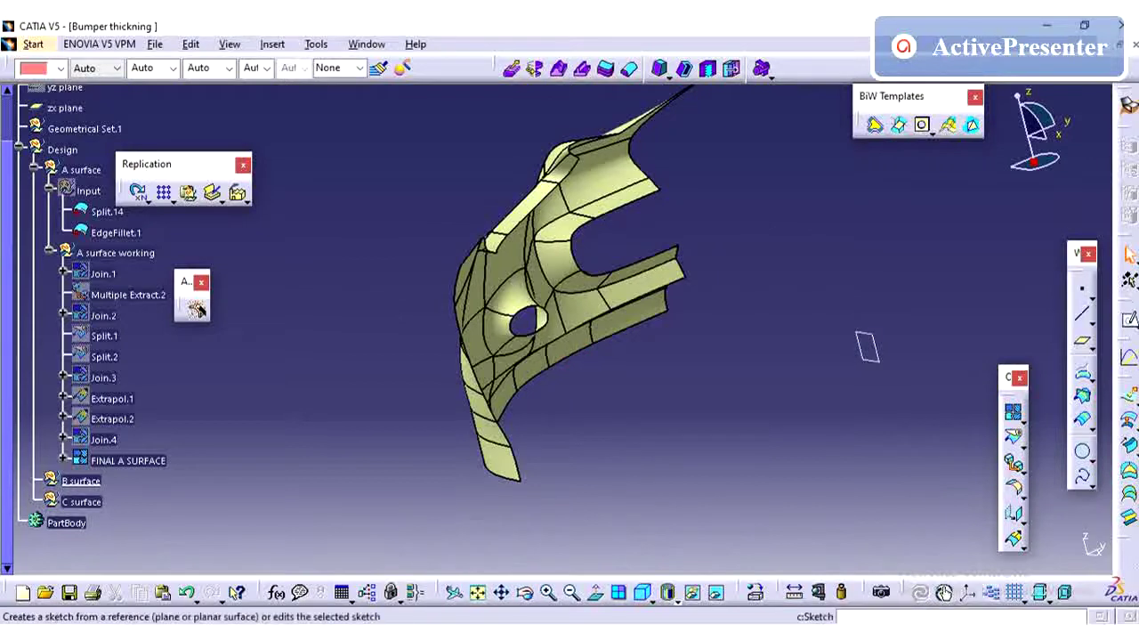
{"action": "middle_click_drag", "start_coordinate": [474, 342], "coordinate": [553, 324]}
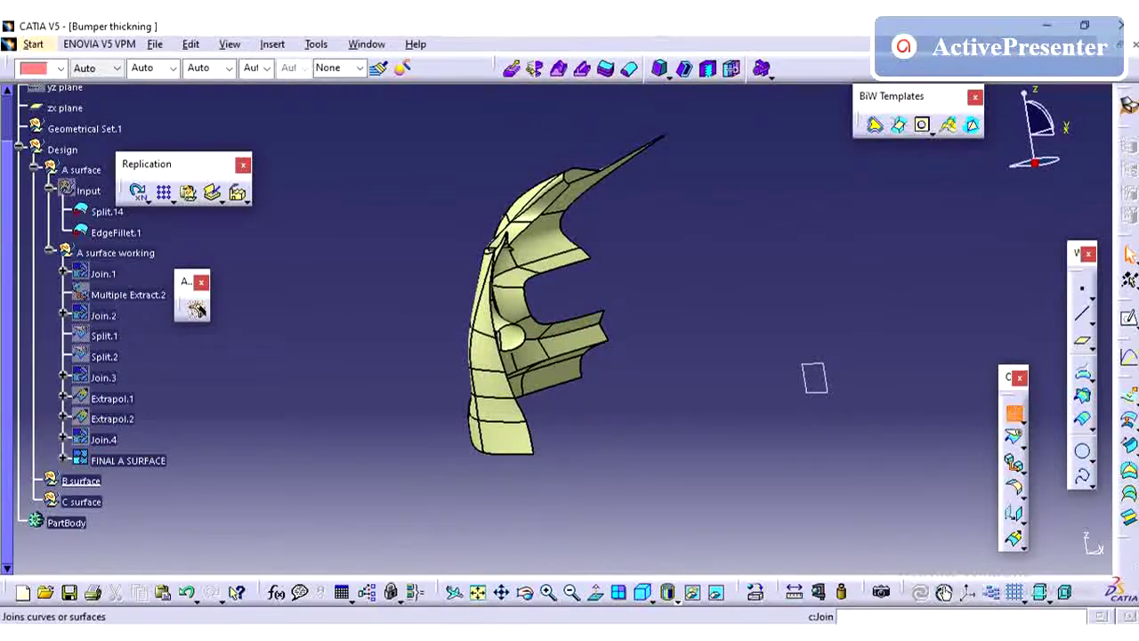
{"action": "left_click", "coordinate": [196, 309]}
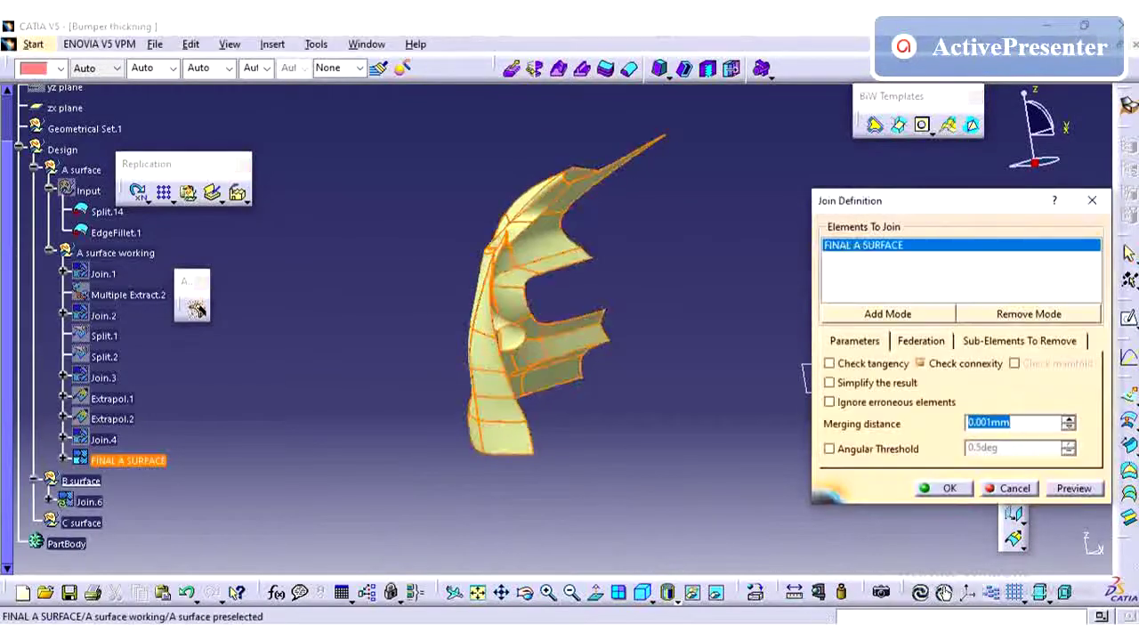
{"action": "left_click", "coordinate": [945, 489]}
{"action": "scroll", "coordinate": [89, 312], "scroll_direction": "down", "scroll_amount": 1}
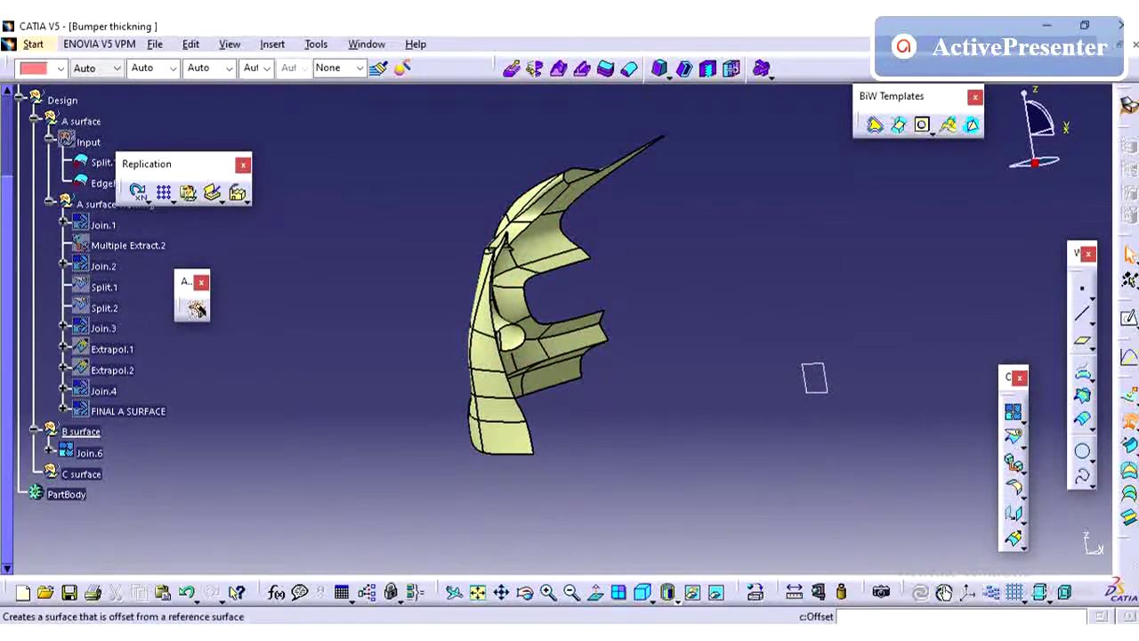
Offset Join.6 by 2.5 mm, accepting the offset without its erroneous sub-elements.
{"action": "left_click", "coordinate": [1129, 421]}
{"action": "left_click", "coordinate": [89, 453]}
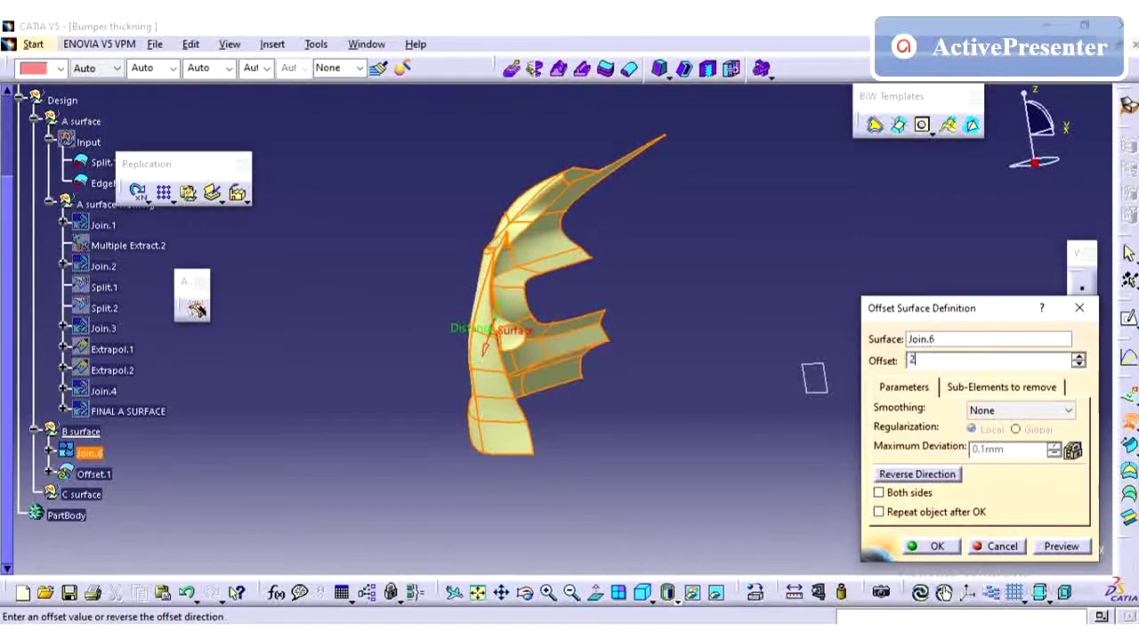
{"action": "middle_click_drag", "start_coordinate": [588, 348], "coordinate": [642, 381]}
{"action": "middle_click_drag", "start_coordinate": [778, 353], "coordinate": [775, 353]}
{"action": "key", "text": "Return"}
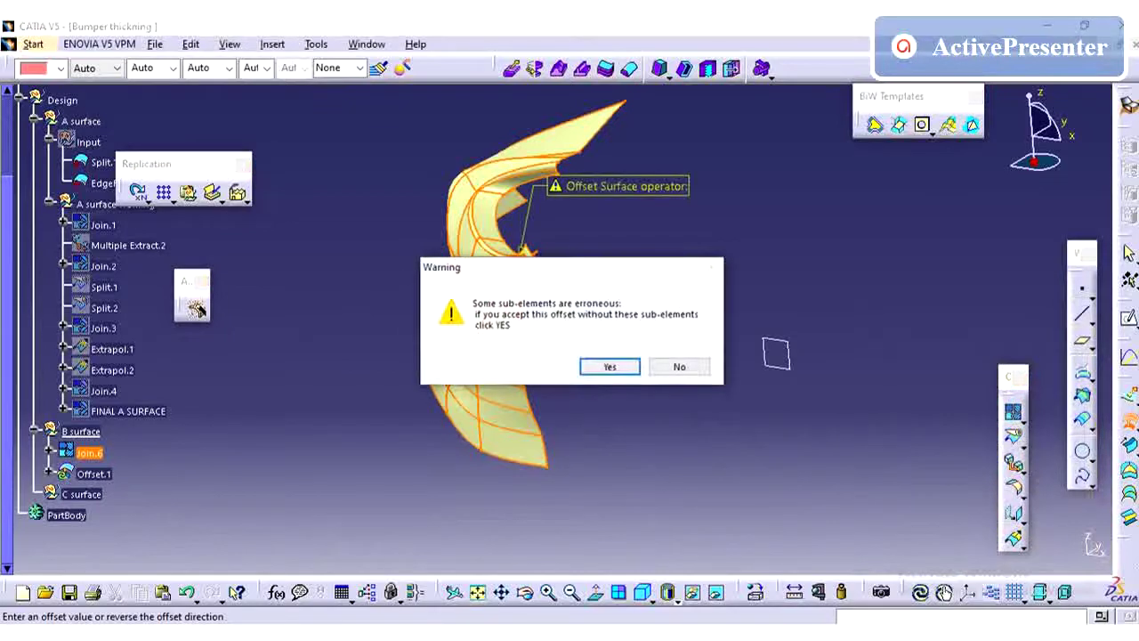
{"action": "key", "text": "Return"}
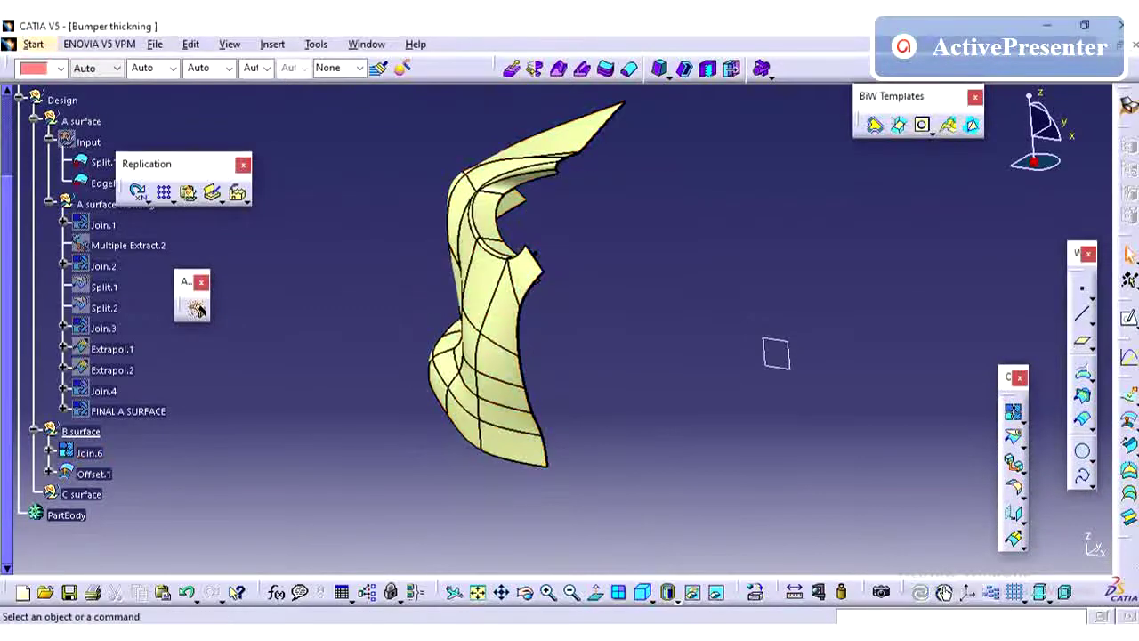
Colour Join.6 cyan to tell it apart from the offset surface.
{"action": "middle_click_drag", "start_coordinate": [514, 325], "coordinate": [541, 400]}
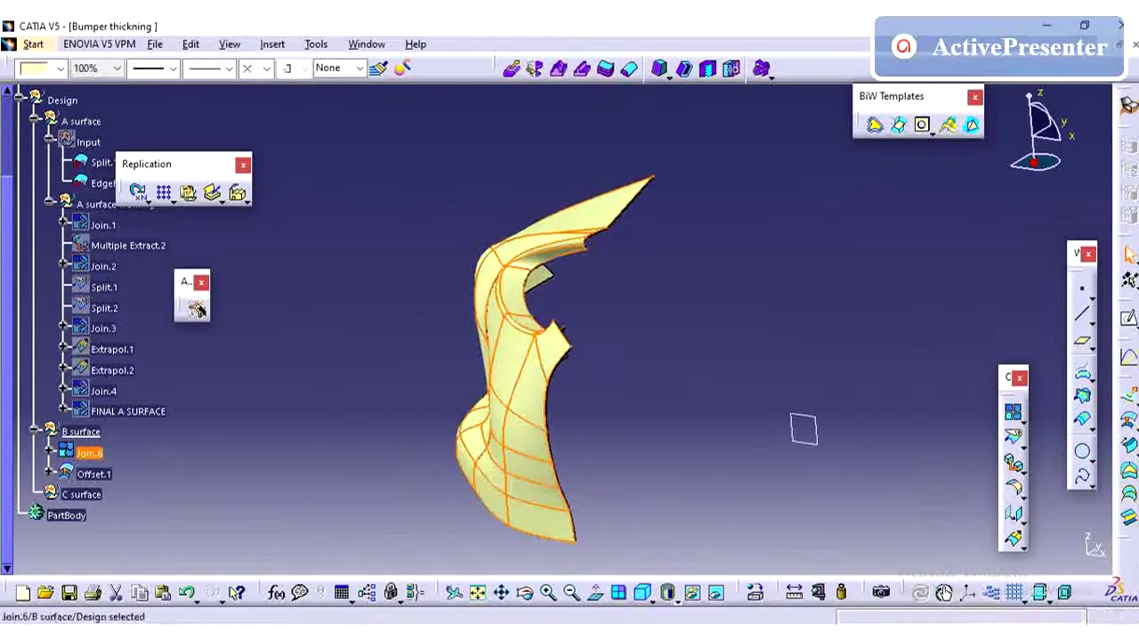
{"action": "left_click", "coordinate": [89, 453]}
{"action": "left_click", "coordinate": [61, 68]}
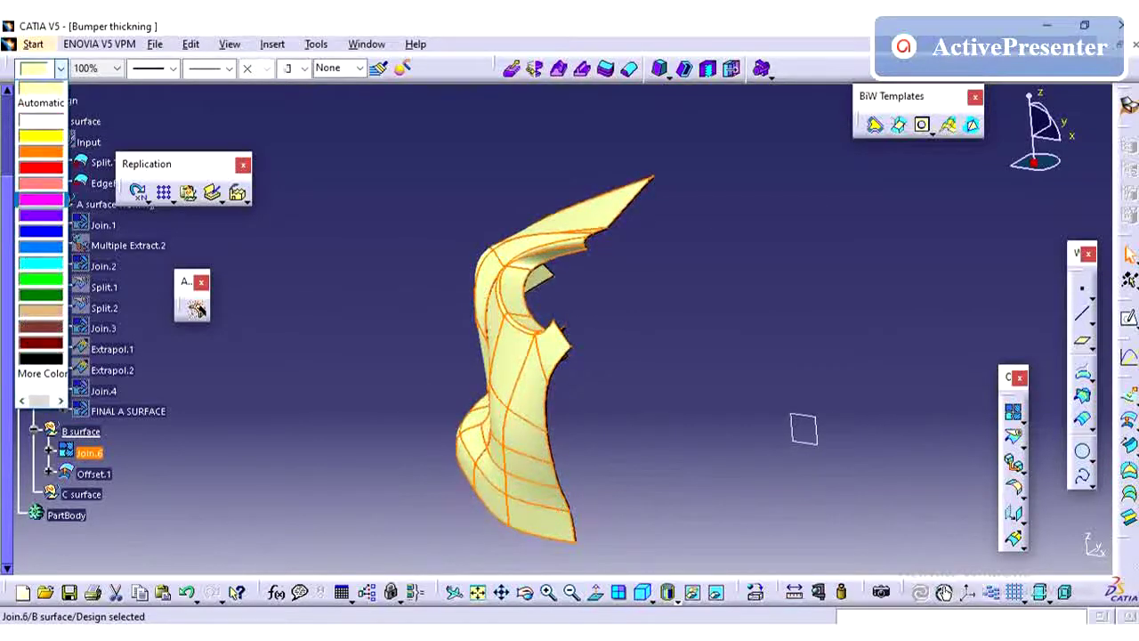
{"action": "left_click", "coordinate": [41, 264]}
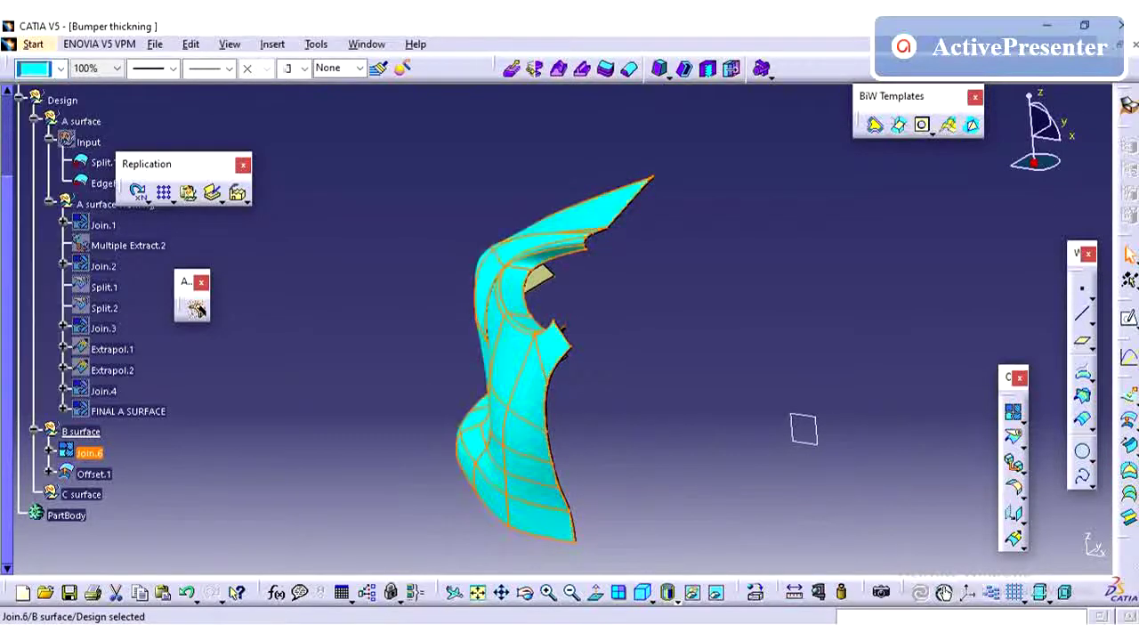
Compare the cyan Join.6 with the offset surface to look for faces missing from the offset.
{"action": "left_click", "coordinate": [641, 320]}
{"action": "middle_click_drag", "start_coordinate": [640, 320], "coordinate": [617, 374]}
{"action": "middle_click_drag", "start_coordinate": [603, 298], "coordinate": [579, 223]}
{"action": "middle_click_drag", "start_coordinate": [553, 326], "coordinate": [757, 352]}
{"action": "left_click", "coordinate": [554, 326]}
{"action": "middle_click", "coordinate": [994, 451]}
{"action": "middle_click_drag", "start_coordinate": [838, 538], "coordinate": [1055, 307]}
{"action": "middle_click_drag", "start_coordinate": [783, 267], "coordinate": [922, 445]}
{"action": "left_click", "coordinate": [89, 453]}
{"action": "right_click", "coordinate": [89, 452]}
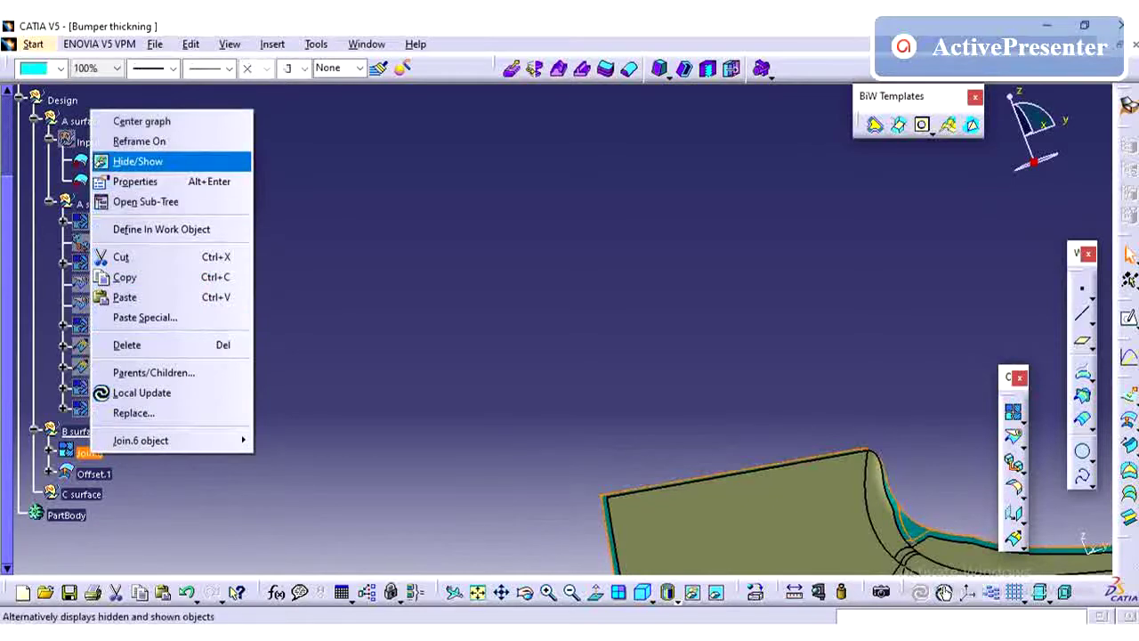
{"action": "left_click", "coordinate": [534, 303]}
{"action": "middle_click_drag", "start_coordinate": [623, 374], "coordinate": [352, 133]}
{"action": "left_click", "coordinate": [352, 221]}
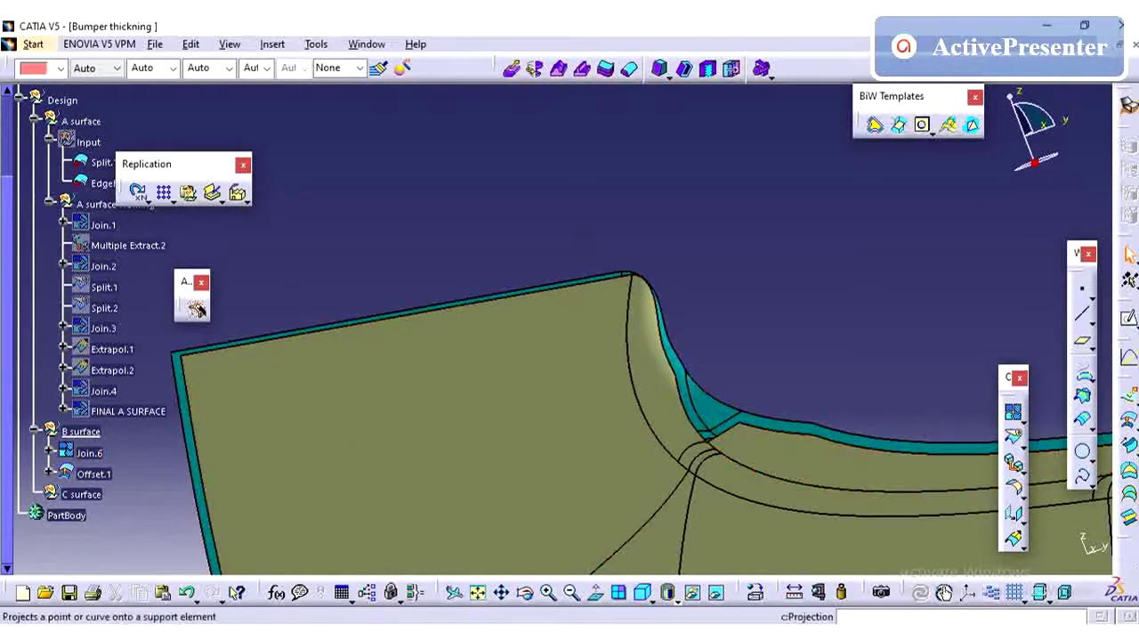
Extract the triangular Join.6 face missing from the offset near the upper corner, with No propagation.
{"action": "left_click", "coordinate": [1022, 492]}
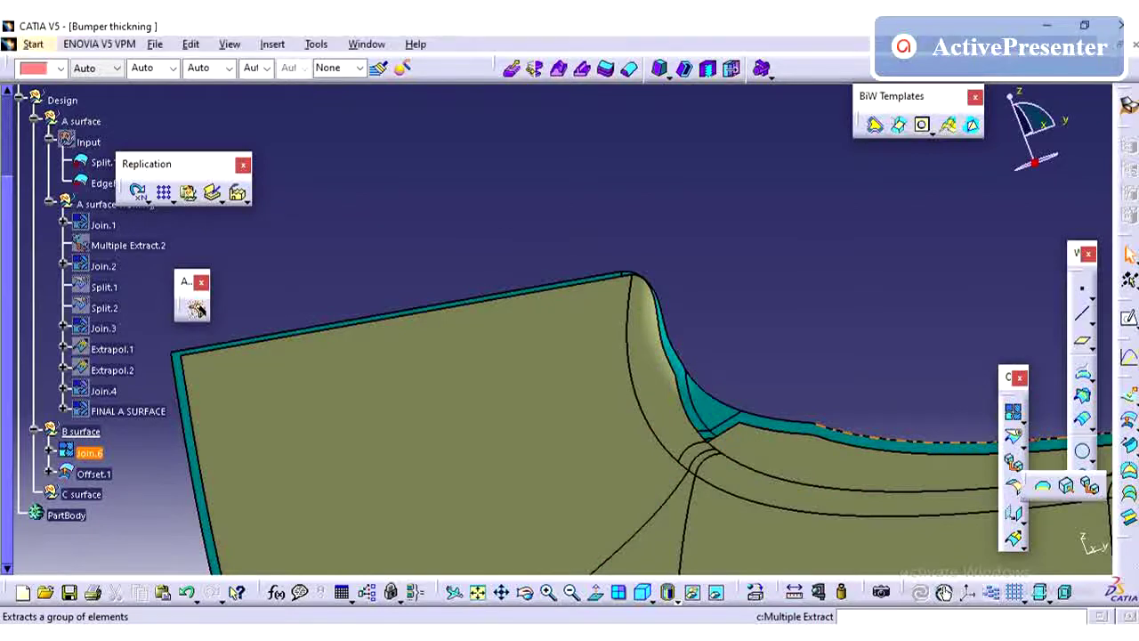
{"action": "left_click", "coordinate": [1068, 486]}
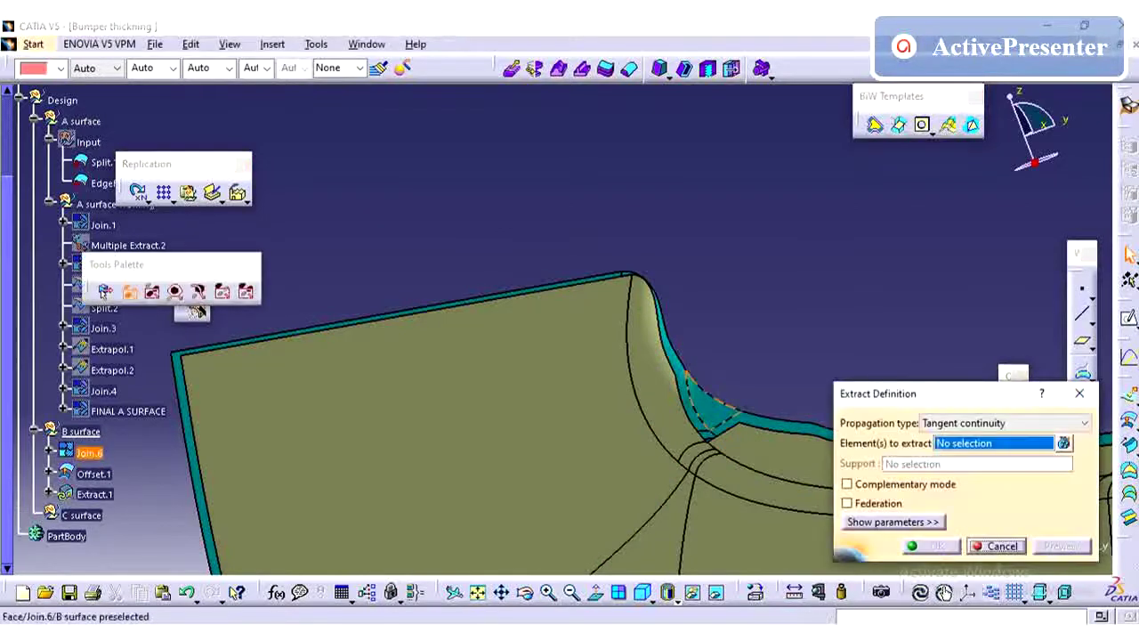
{"action": "left_click", "coordinate": [703, 392]}
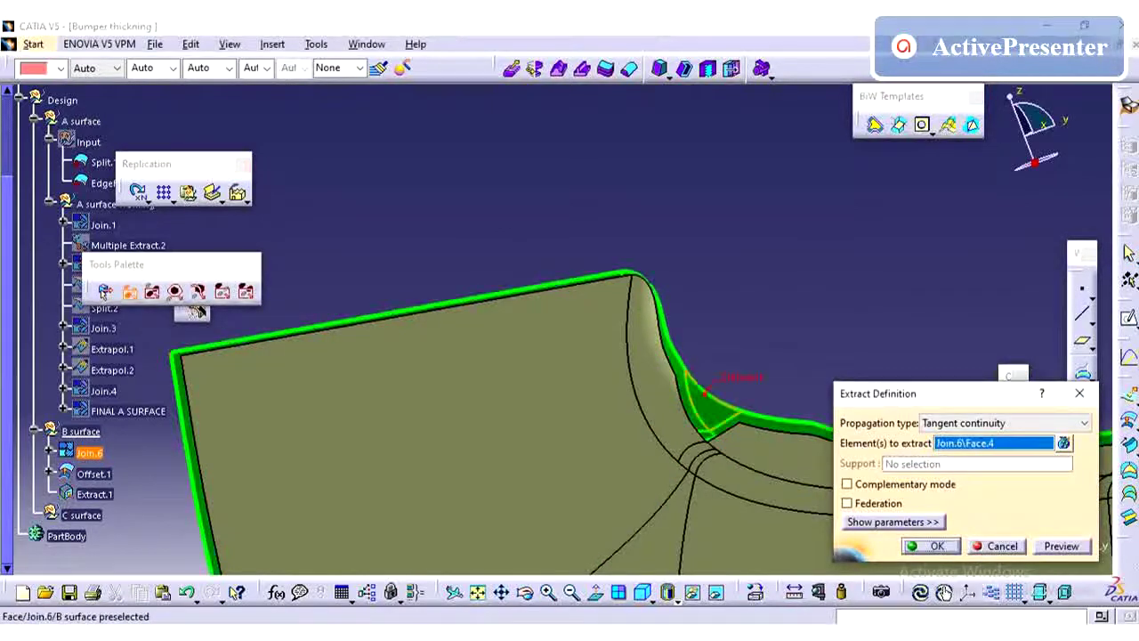
{"action": "key", "text": "Return"}
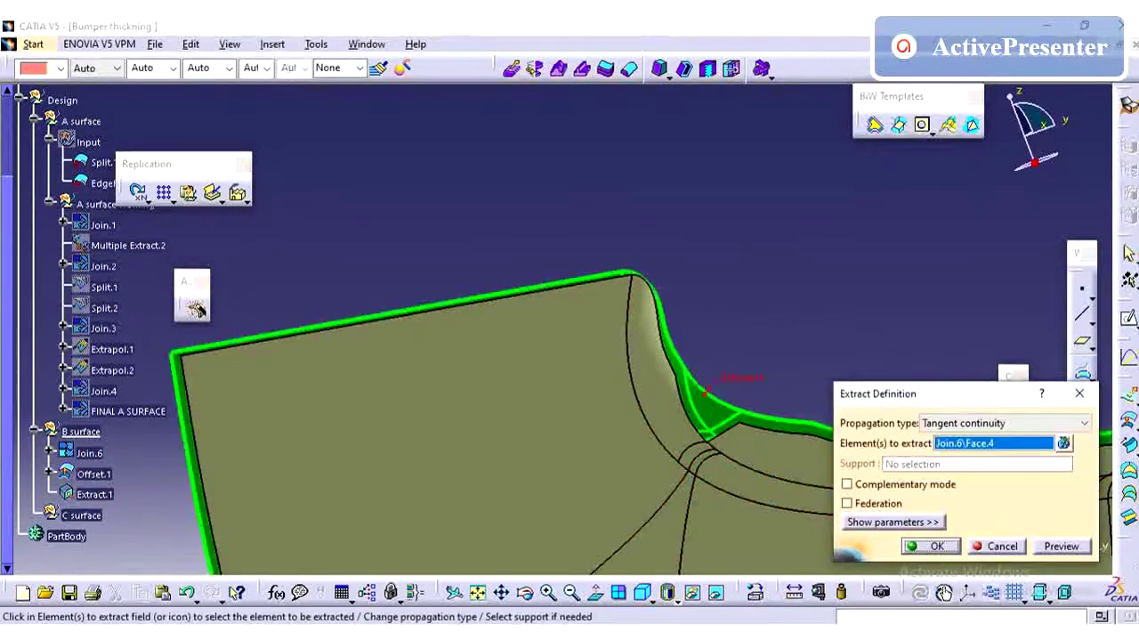
{"action": "left_click", "coordinate": [1083, 423]}
{"action": "left_click", "coordinate": [958, 478]}
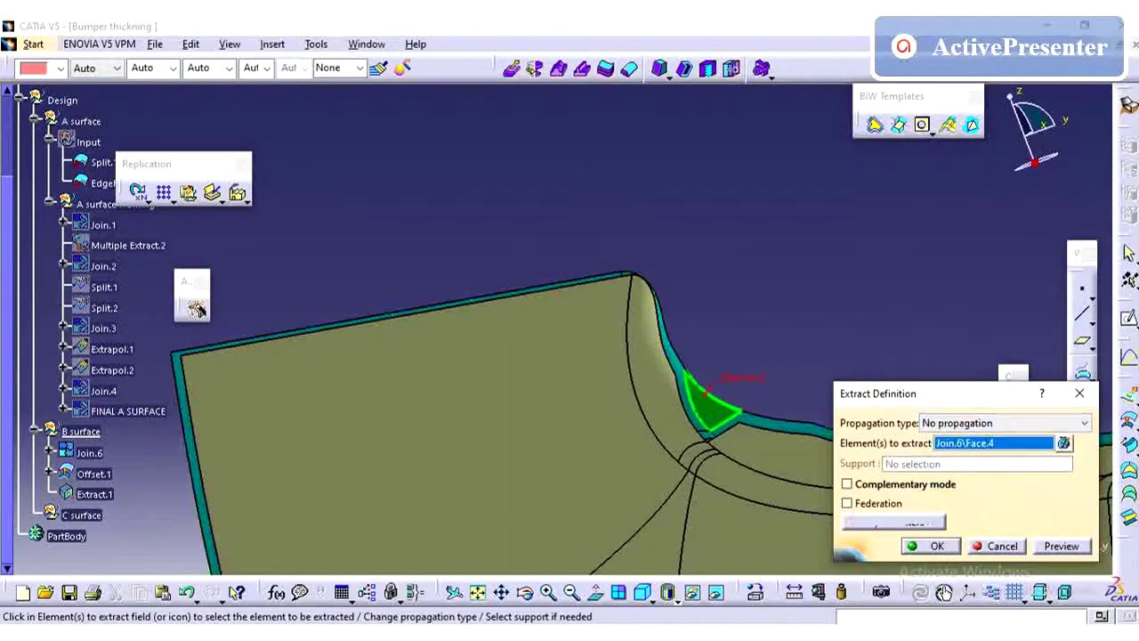
{"action": "left_click", "coordinate": [931, 546]}
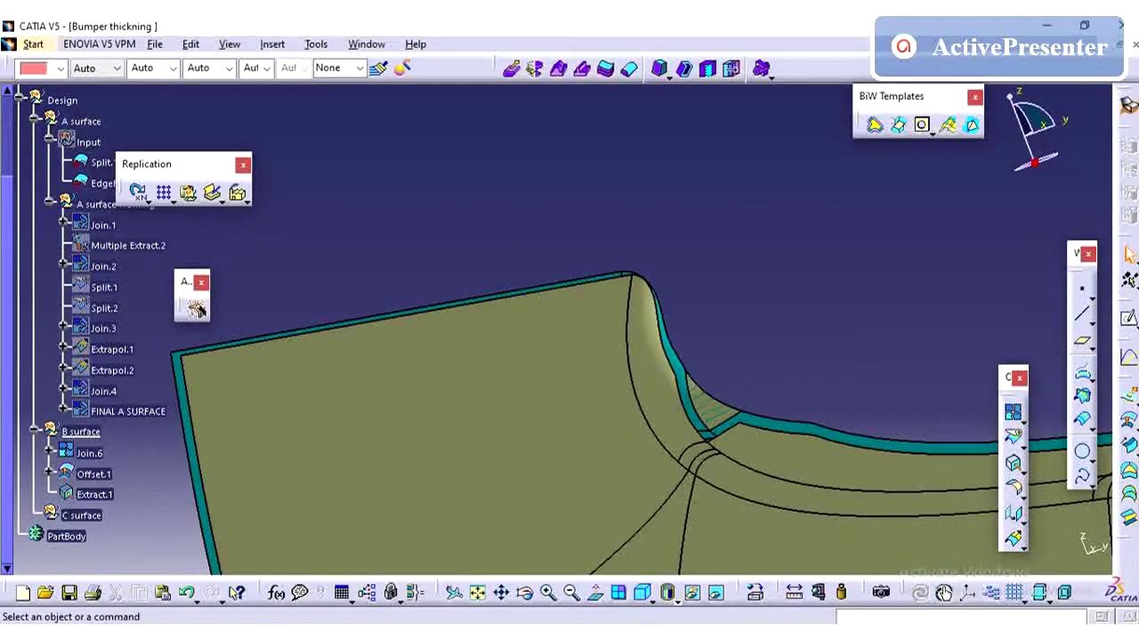
Hide Join.6 and offset Extract.1 by 2.5 mm.
{"action": "right_click", "coordinate": [89, 453]}
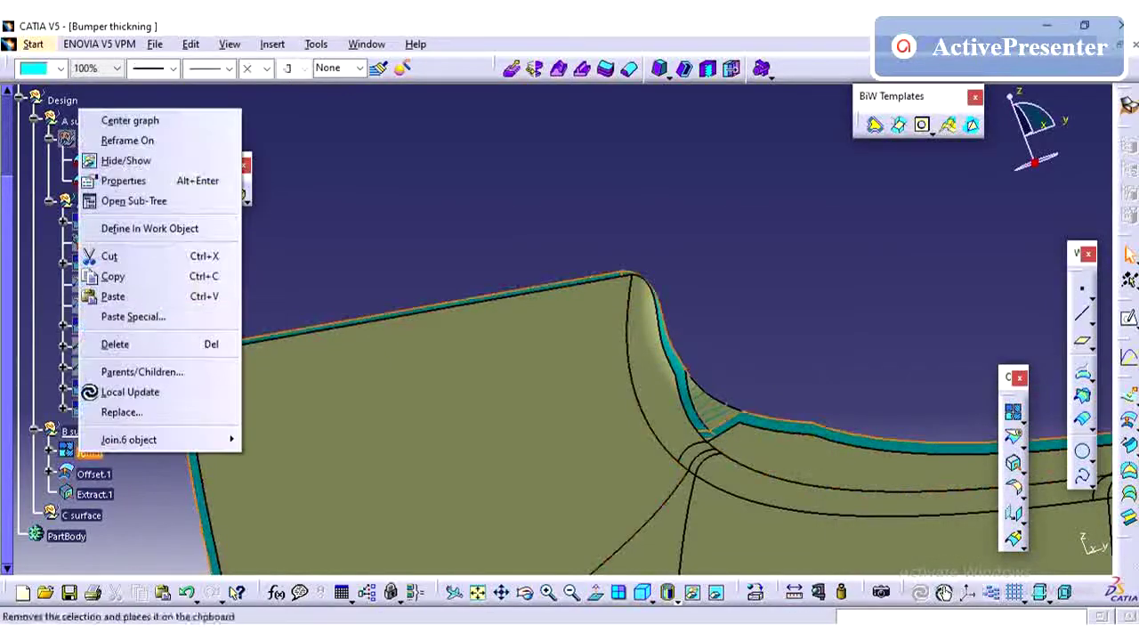
{"action": "left_click", "coordinate": [126, 160]}
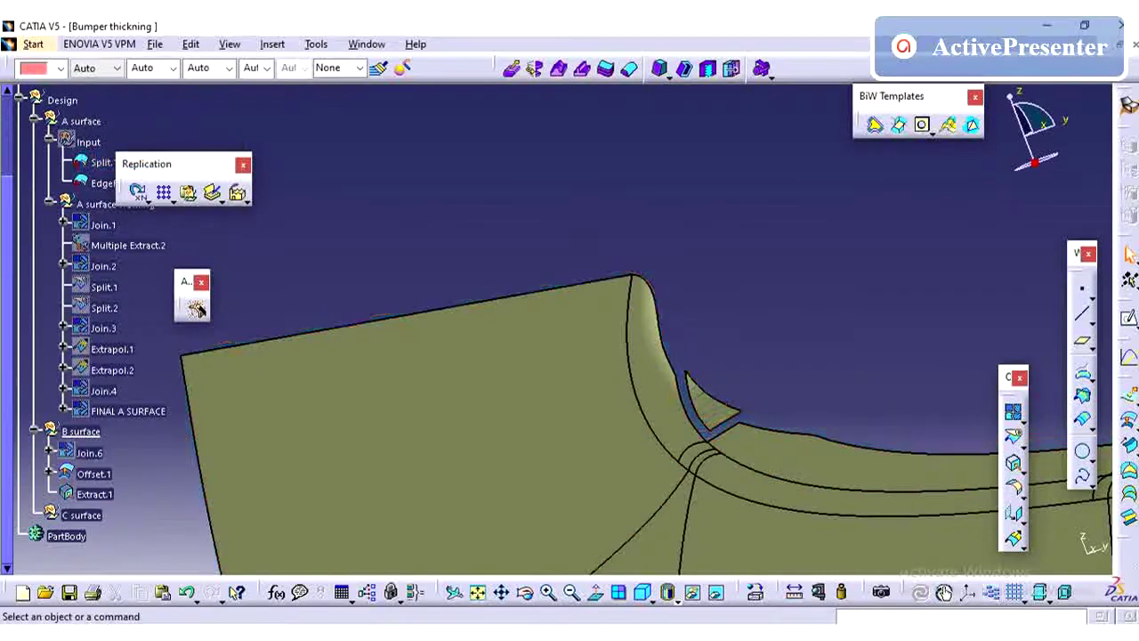
{"action": "left_click", "coordinate": [1130, 421]}
{"action": "left_click", "coordinate": [94, 494]}
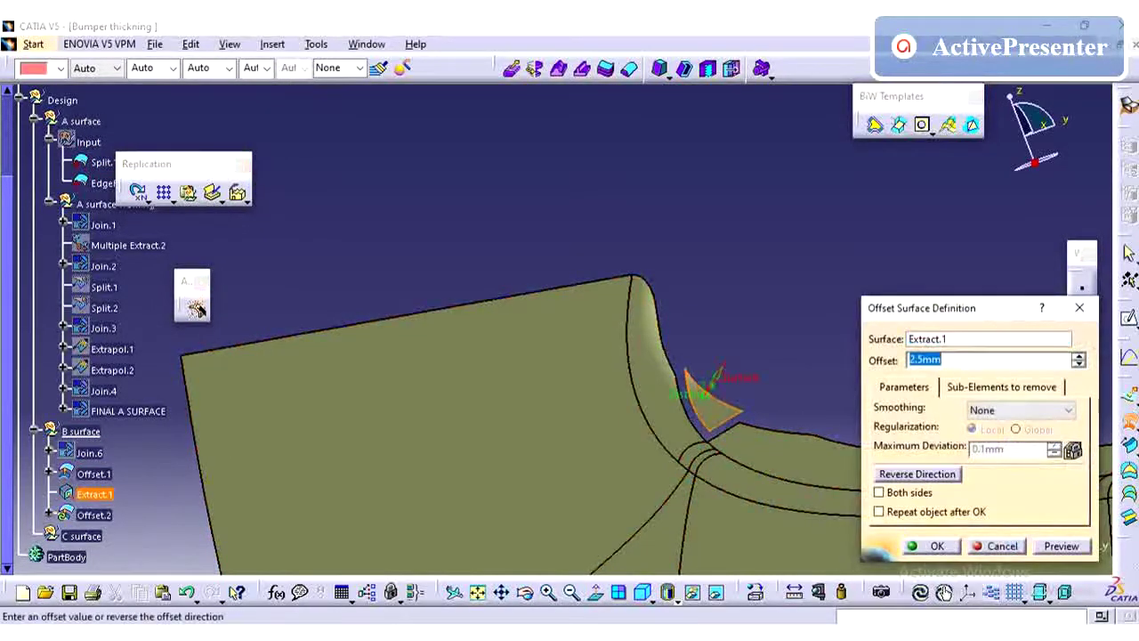
{"action": "left_click", "coordinate": [932, 546]}
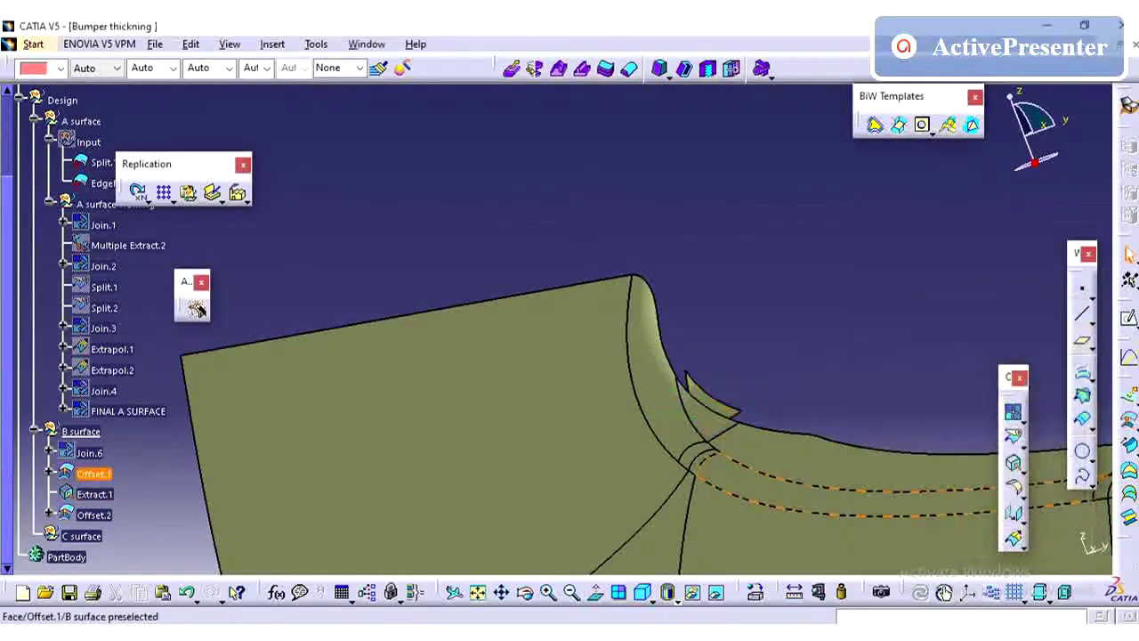
Examine how the edges of the offset triangular patch meet Offset.1 and overlap the extracted face.
{"action": "middle_click_drag", "start_coordinate": [899, 534], "coordinate": [589, 142]}
{"action": "middle_click", "coordinate": [913, 222]}
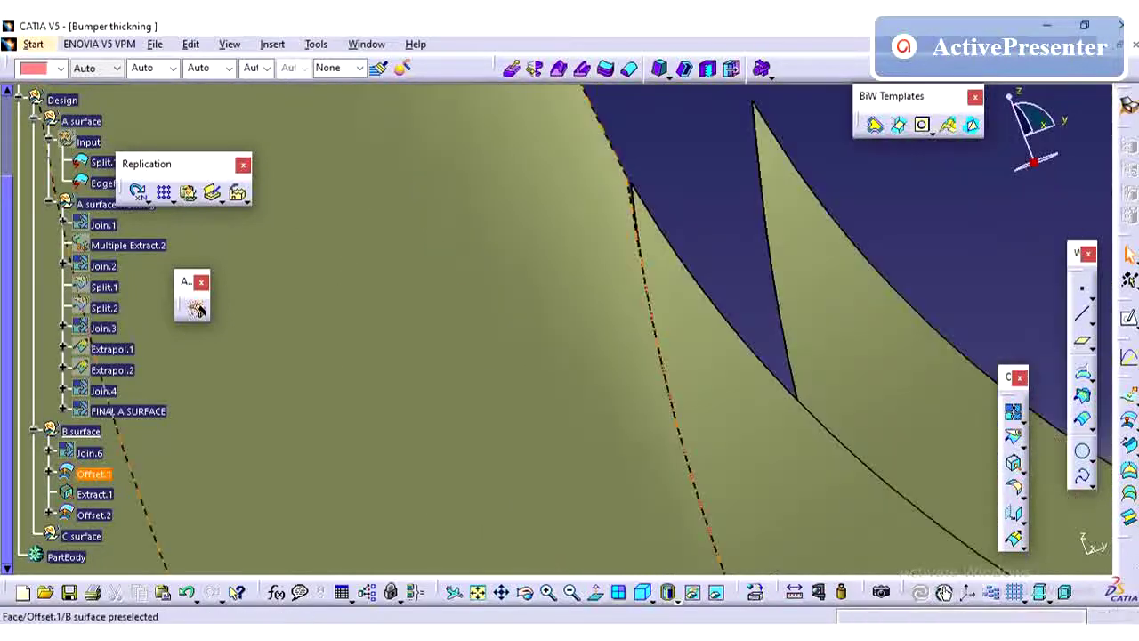
{"action": "left_click", "coordinate": [774, 445]}
{"action": "middle_click_drag", "start_coordinate": [775, 446], "coordinate": [675, 350]}
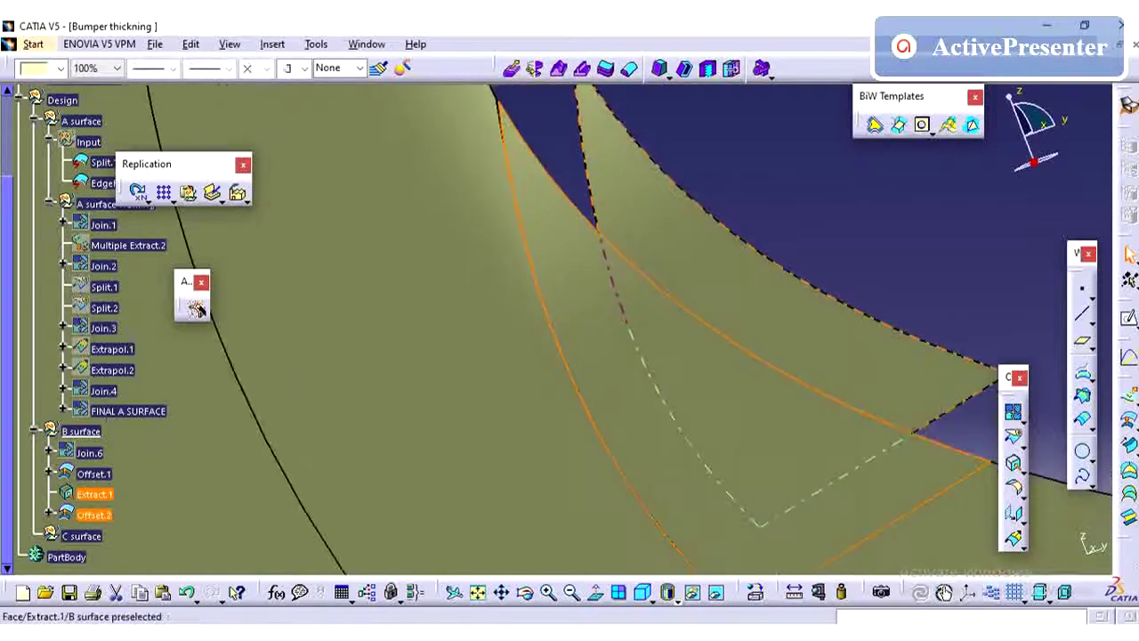
{"action": "left_click", "coordinate": [756, 210]}
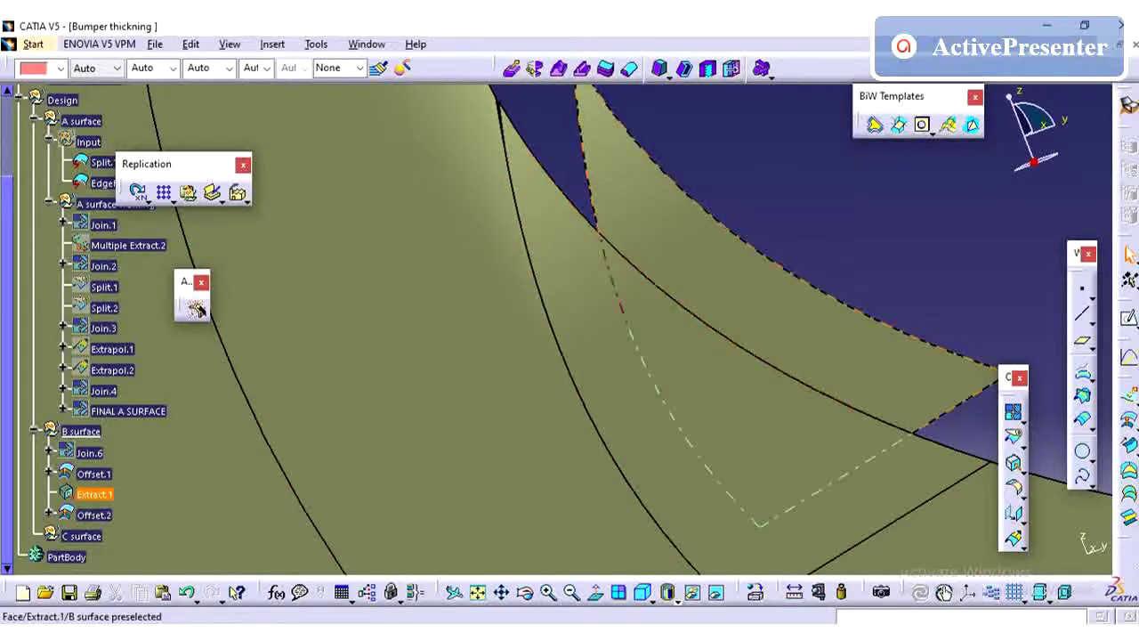
{"action": "left_click", "coordinate": [703, 321]}
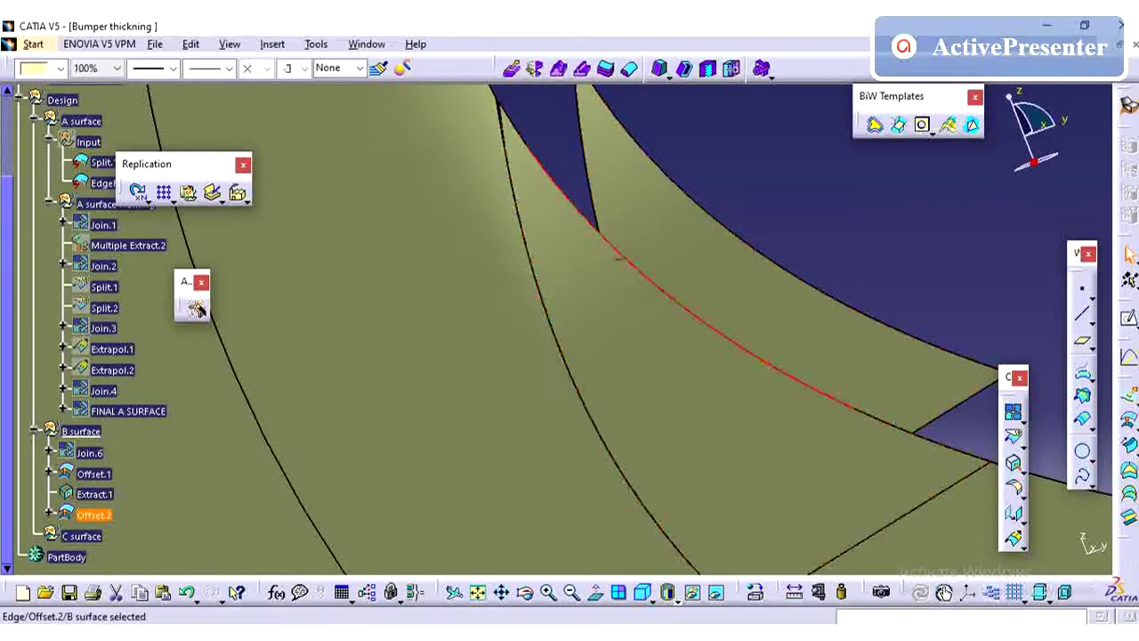
Inspect the offset triangular patch's upper edge against the neighbouring Offset.1 edges and the overlapping extracted face.
{"action": "key", "text": "Escape"}
{"action": "mouse_move", "coordinate": [712, 400]}
{"action": "middle_mouse_down"}
{"action": "mouse_move", "coordinate": [656, 229]}
{"action": "mouse_move", "coordinate": [708, 416]}
{"action": "middle_mouse_up"}
{"action": "middle_click_drag", "start_coordinate": [694, 374], "coordinate": [785, 473]}
{"action": "middle_click_drag", "start_coordinate": [755, 423], "coordinate": [755, 527]}
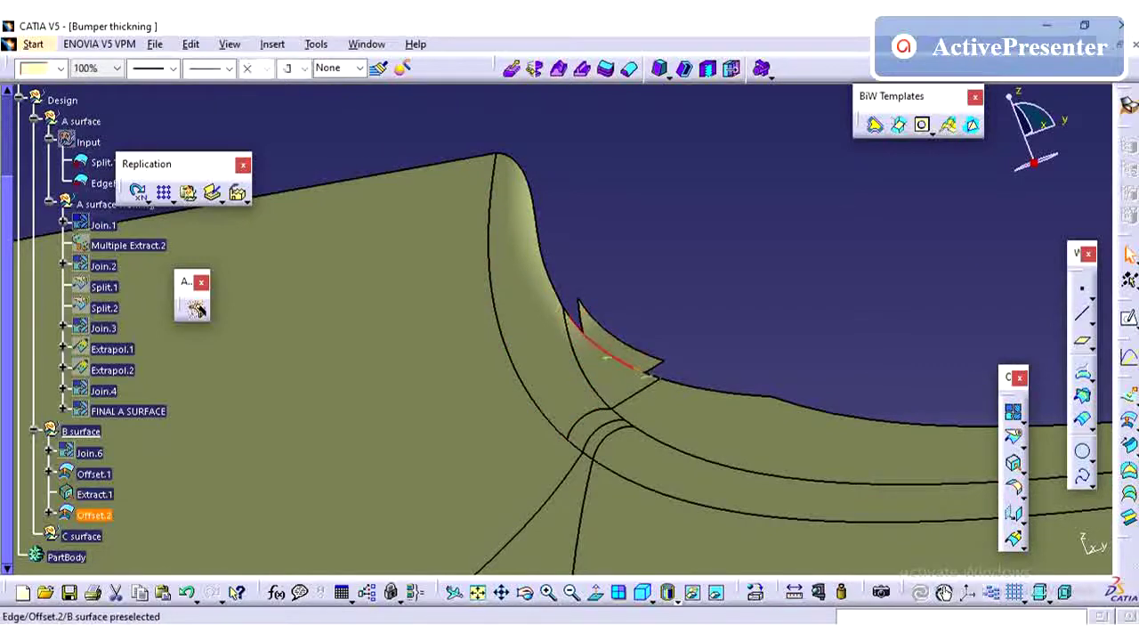
{"action": "middle_click_drag", "start_coordinate": [755, 380], "coordinate": [755, 293]}
{"action": "left_click", "coordinate": [755, 294]}
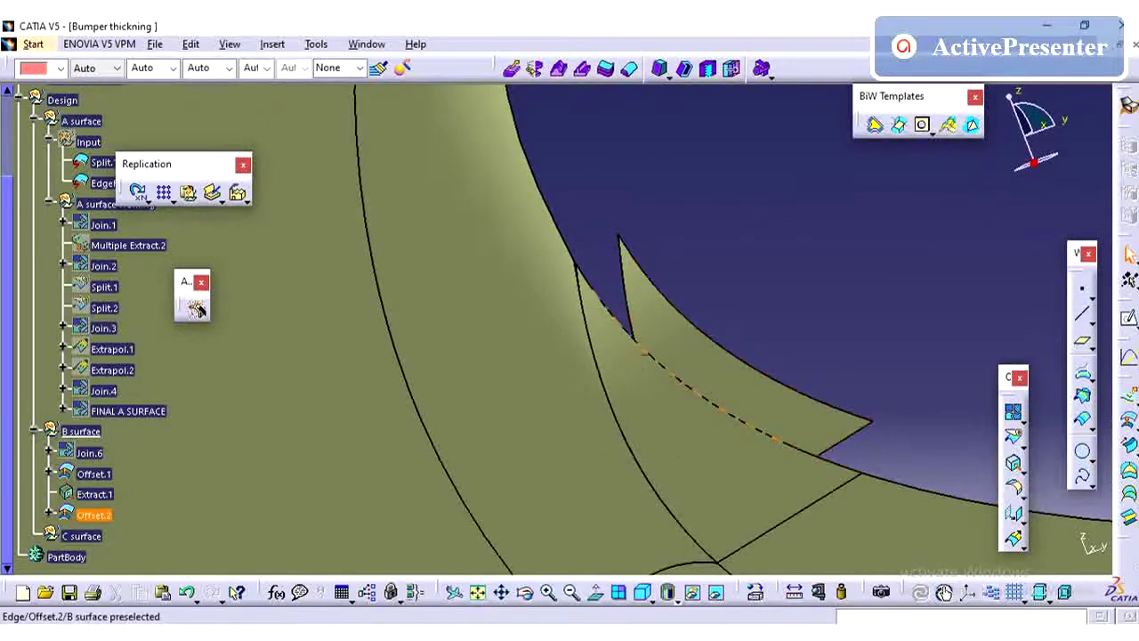
{"action": "middle_click_drag", "start_coordinate": [712, 445], "coordinate": [668, 377]}
{"action": "middle_click_drag", "start_coordinate": [534, 320], "coordinate": [534, 343]}
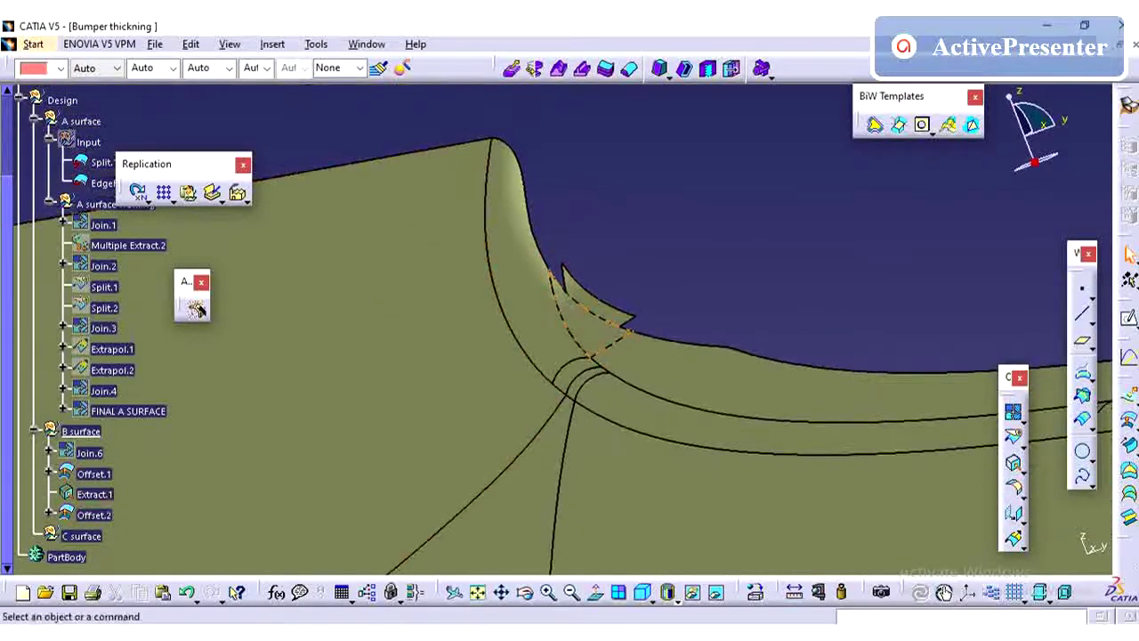
Hide the triangular offset patch Offset.2 to expose the gap in Offset.1.
{"action": "right_click", "coordinate": [89, 516]}
{"action": "left_click", "coordinate": [133, 223]}
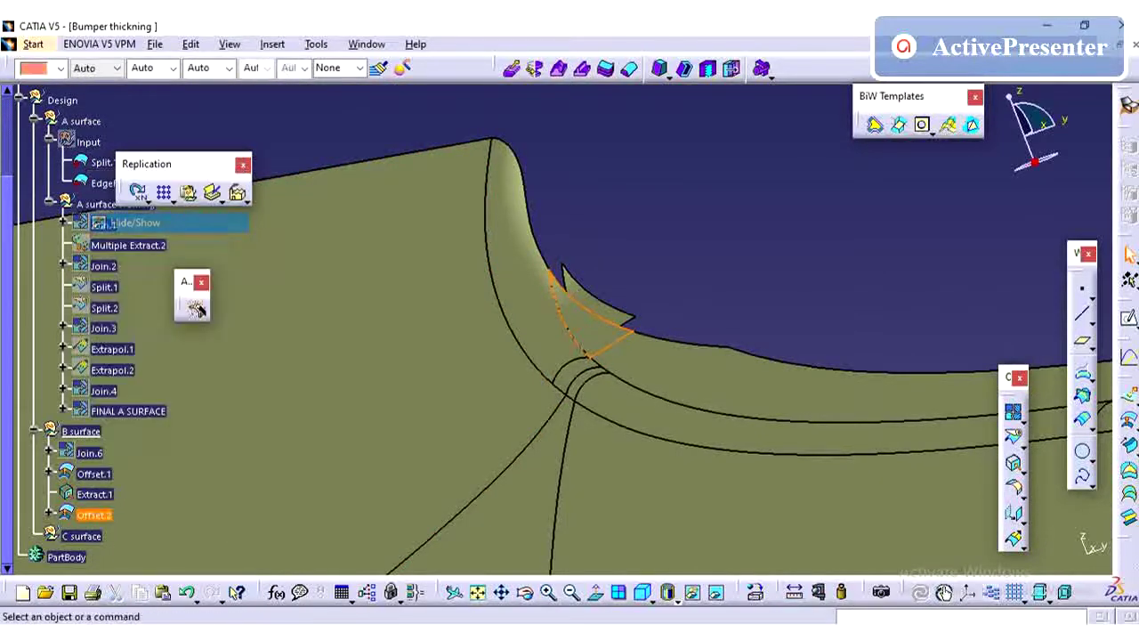
{"action": "middle_click_drag", "start_coordinate": [551, 347], "coordinate": [587, 298]}
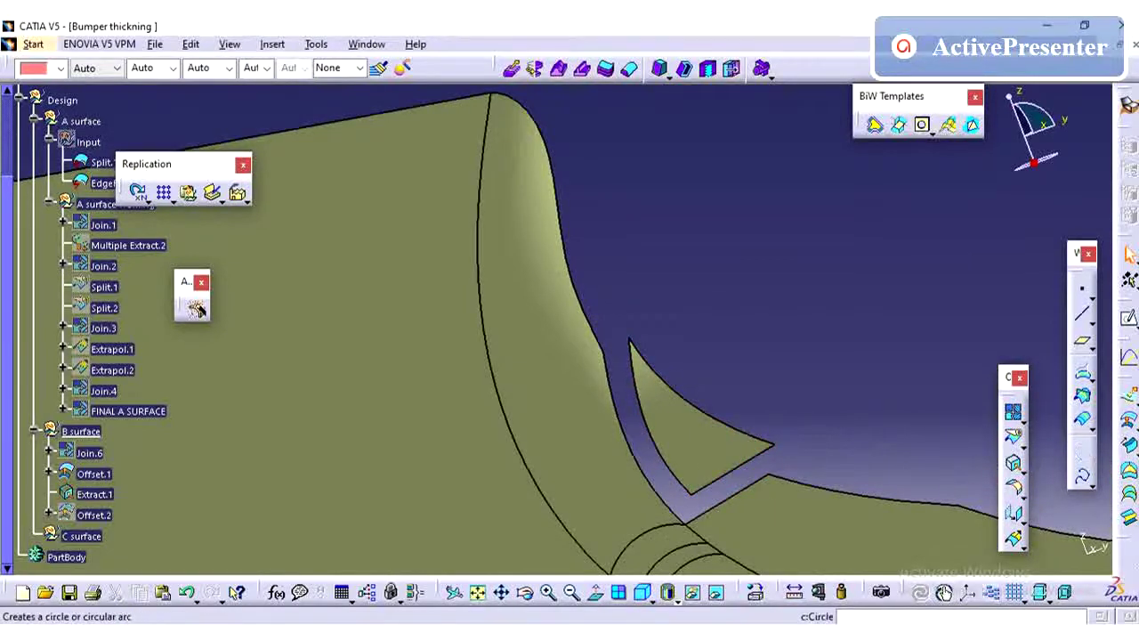
Start a connect curve, taking the Offset.1 vertex at the gap's lower outer corner and its adjoining outer edge as the first curve.
{"action": "left_click", "coordinate": [1093, 461]}
{"action": "left_click", "coordinate": [1103, 477]}
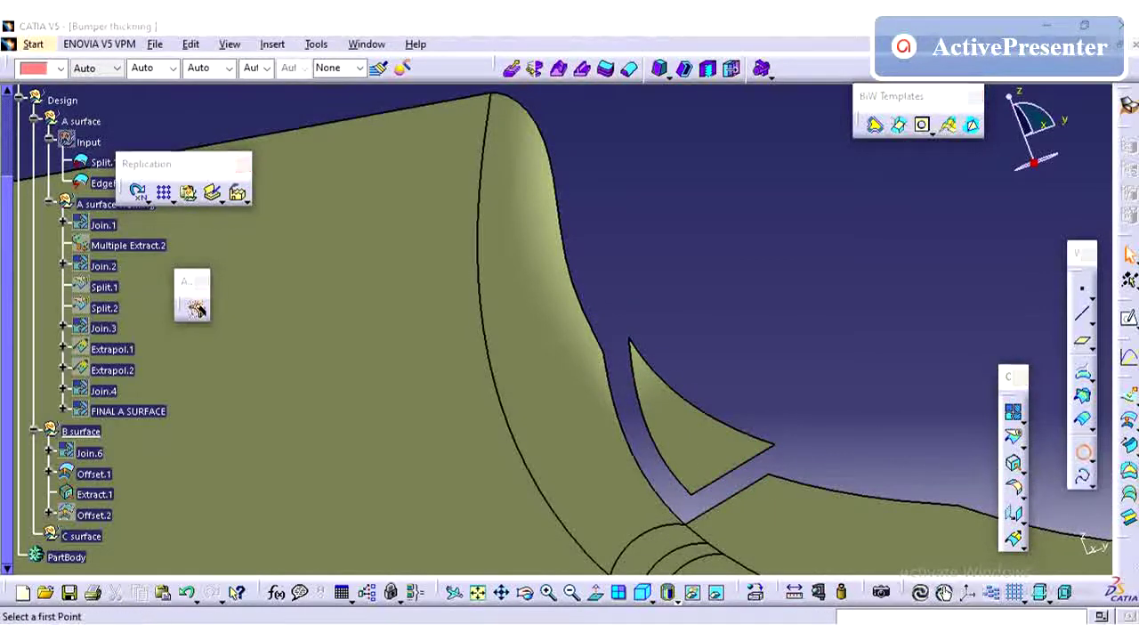
{"action": "middle_click_drag", "start_coordinate": [654, 480], "coordinate": [533, 250]}
{"action": "middle_click_drag", "start_coordinate": [685, 267], "coordinate": [541, 335]}
{"action": "left_click", "coordinate": [640, 395]}
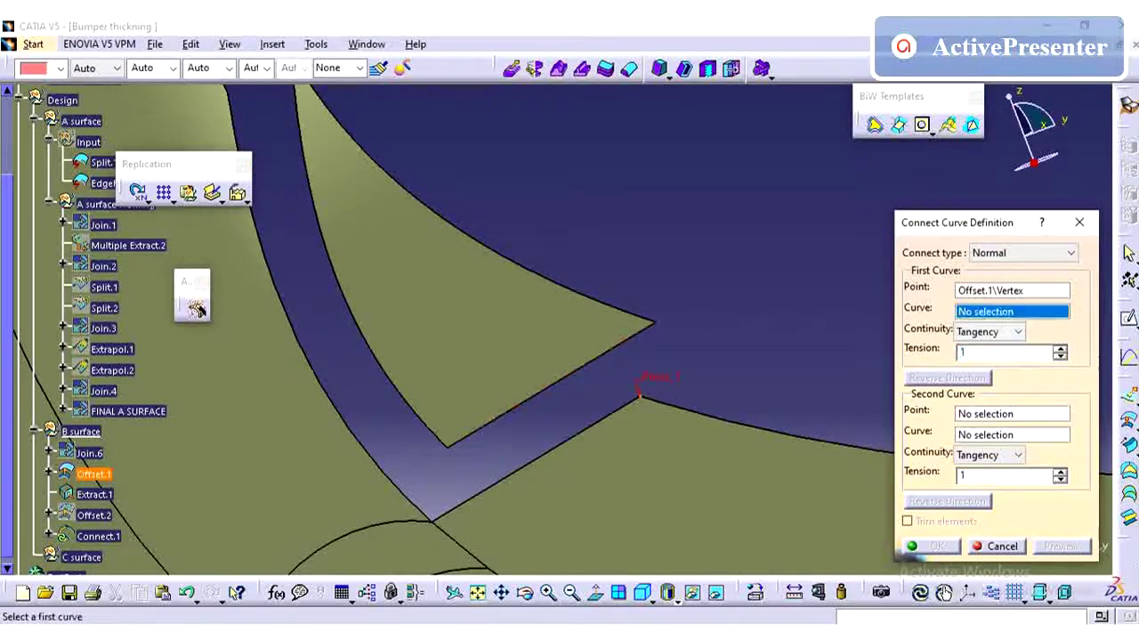
{"action": "middle_click_drag", "start_coordinate": [639, 395], "coordinate": [617, 240]}
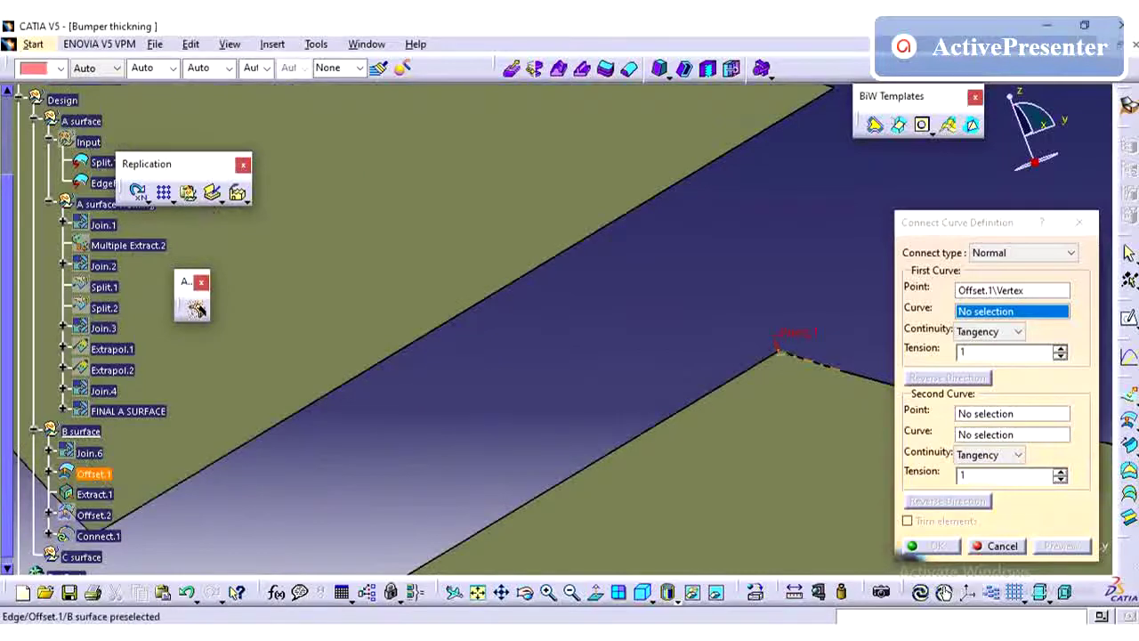
{"action": "left_click", "coordinate": [805, 362]}
{"action": "middle_click_drag", "start_coordinate": [805, 362], "coordinate": [732, 391]}
{"action": "scroll", "coordinate": [637, 267], "scroll_direction": "up", "scroll_amount": 1}
Complete the connect curve with the gap's upper Offset.1 vertex and its adjoining outer edge as the second curve, using Tangency continuity.
{"action": "left_click", "coordinate": [1012, 414]}
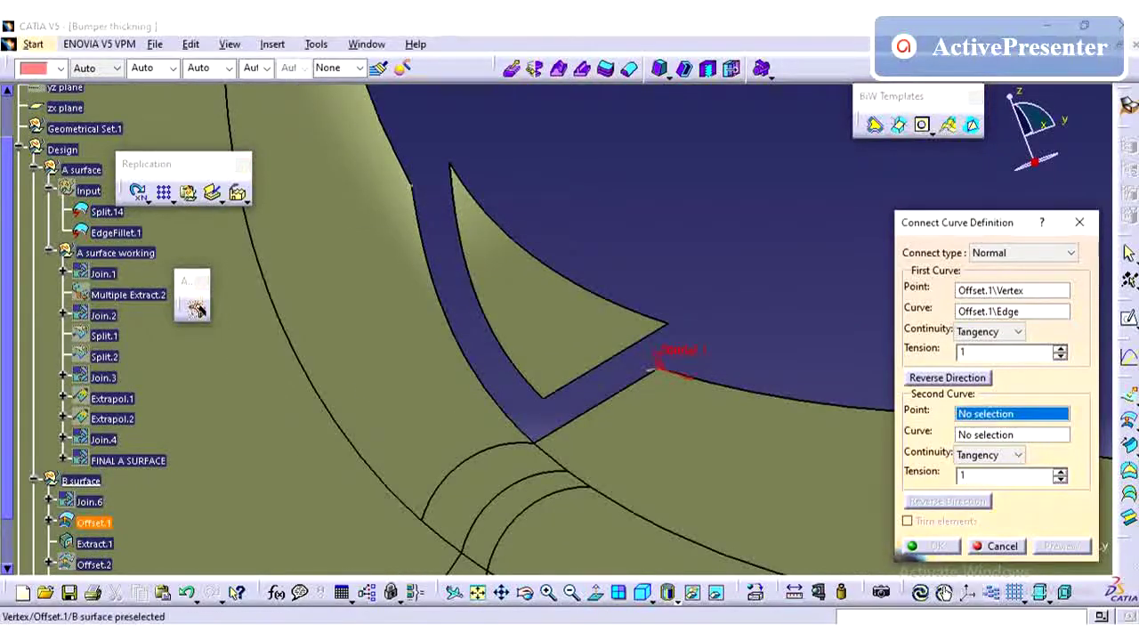
{"action": "left_click", "coordinate": [412, 186]}
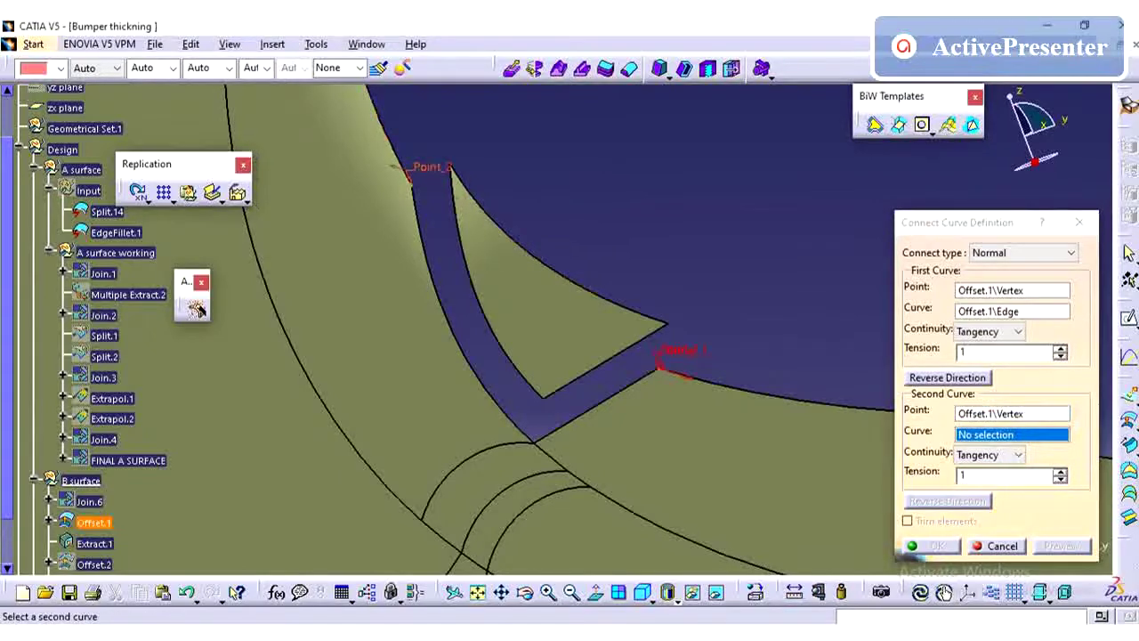
{"action": "middle_click_drag", "start_coordinate": [462, 204], "coordinate": [654, 312]}
{"action": "left_click", "coordinate": [653, 202]}
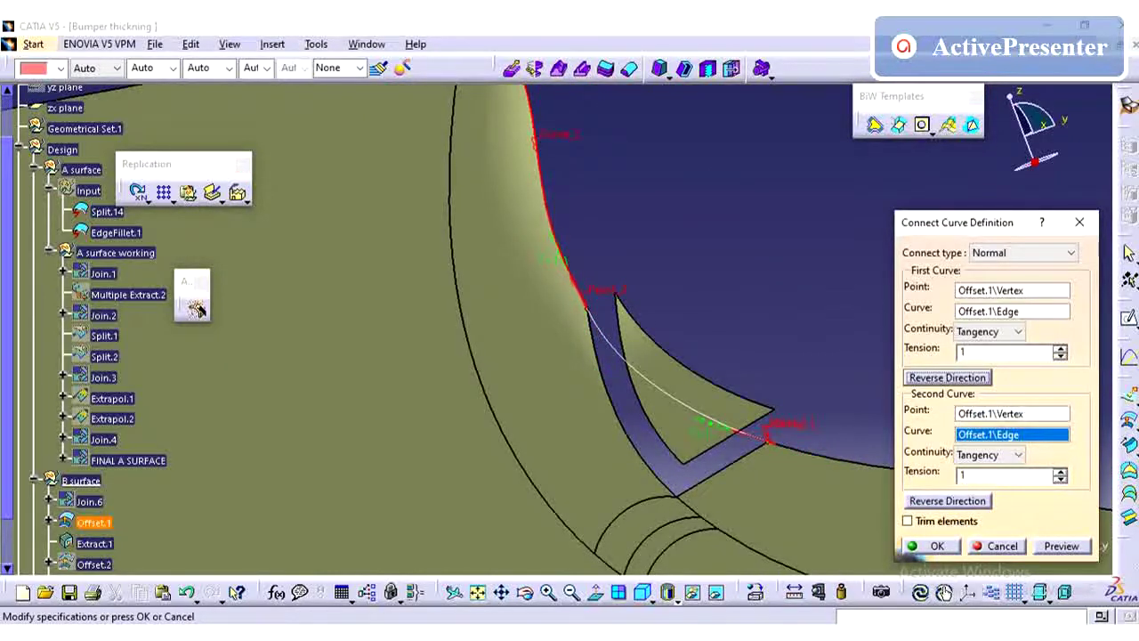
{"action": "left_click", "coordinate": [930, 545]}
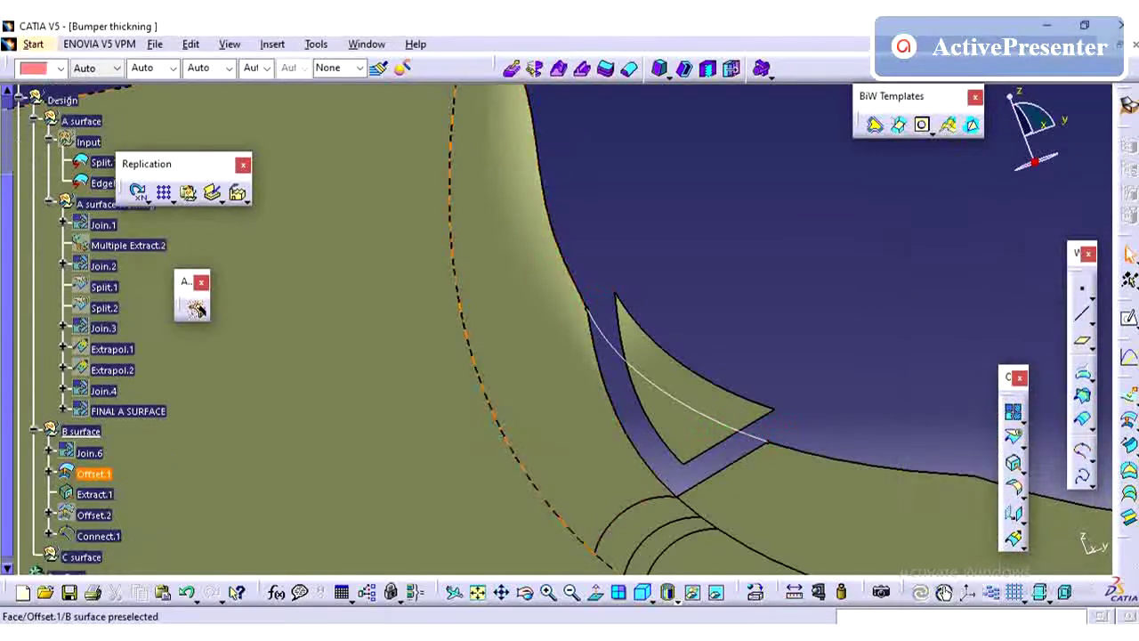
Show Offset.2 temporarily to compare its outer edge with the connect curve, and hide it again.
{"action": "right_click", "coordinate": [93, 465]}
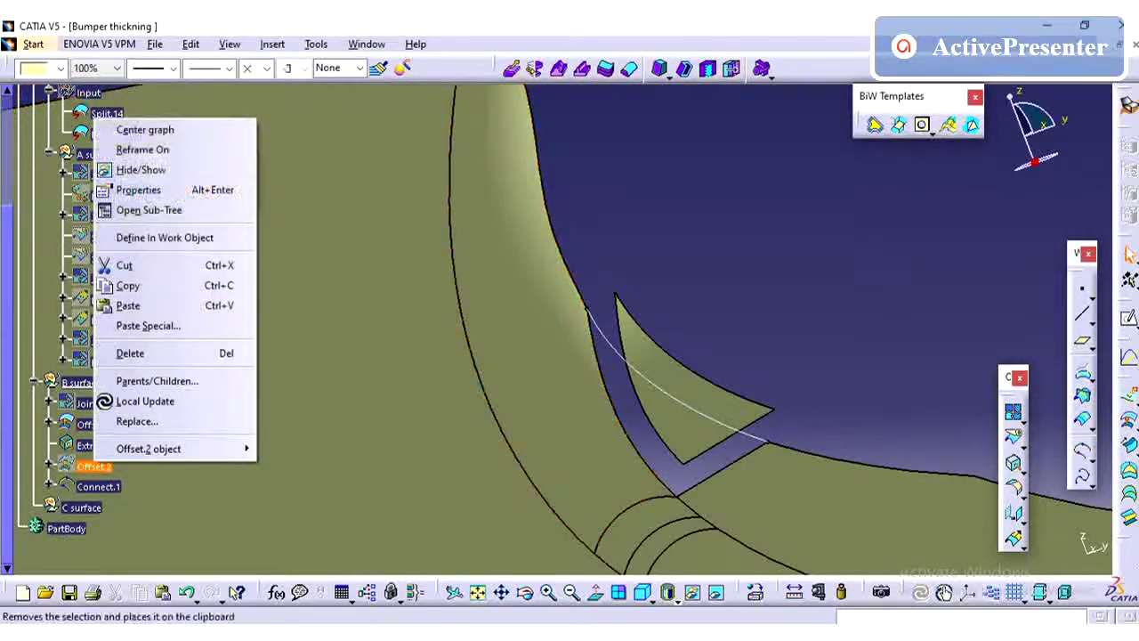
{"action": "left_click", "coordinate": [133, 169]}
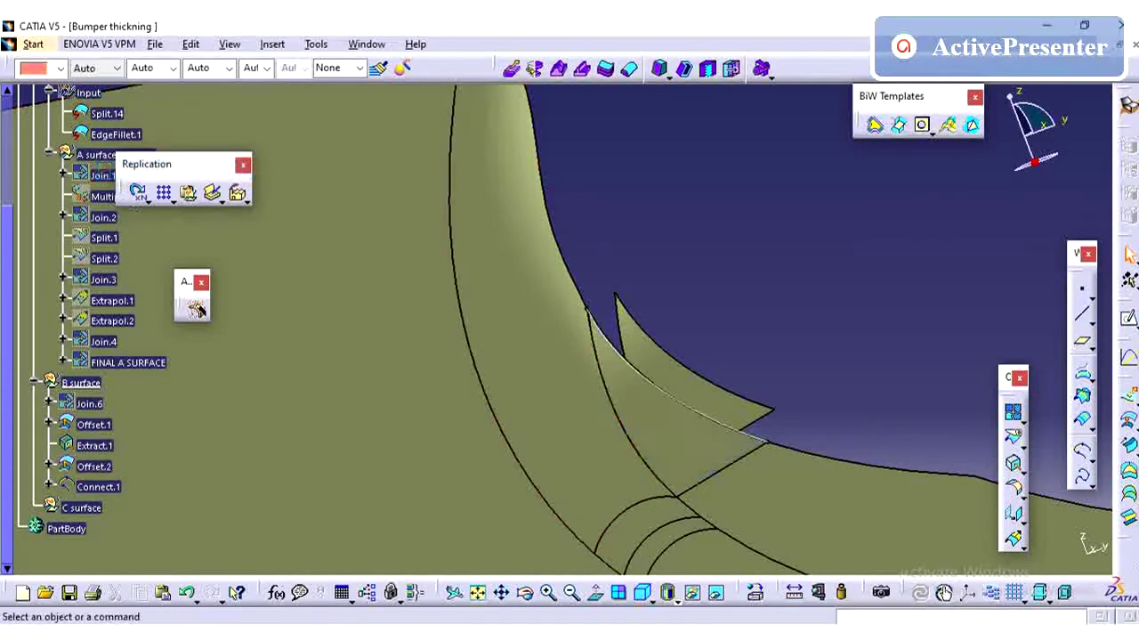
{"action": "middle_click_drag", "start_coordinate": [801, 485], "coordinate": [801, 392]}
{"action": "middle_click_drag", "start_coordinate": [787, 438], "coordinate": [703, 525]}
{"action": "left_click", "coordinate": [94, 465]}
{"action": "right_click", "coordinate": [94, 465]}
{"action": "left_click", "coordinate": [139, 175]}
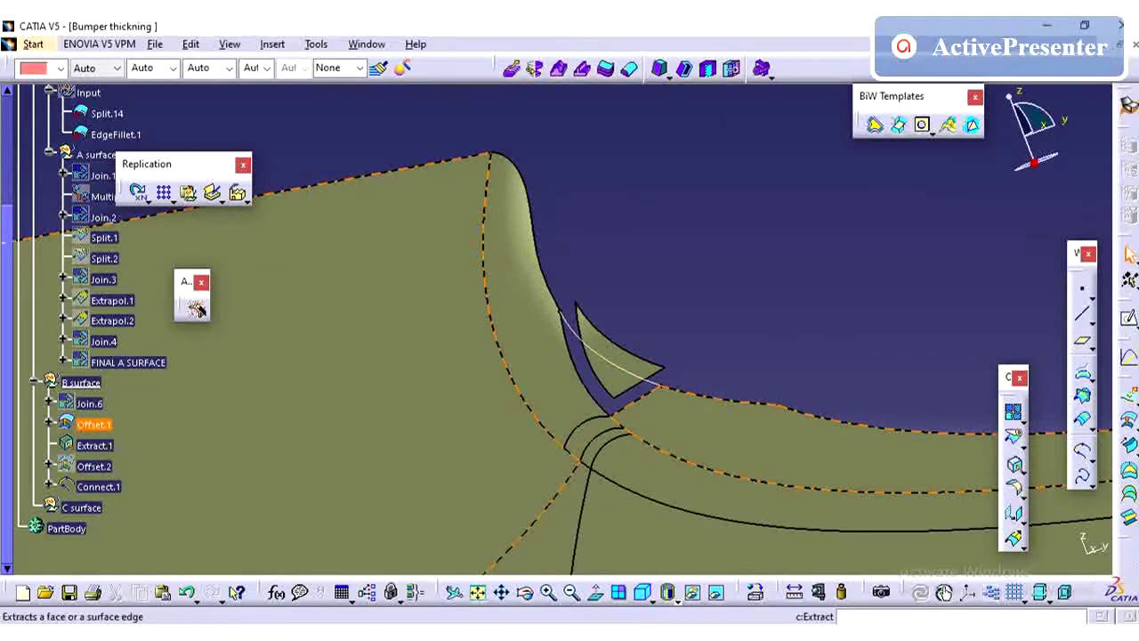
Create a multiple extract of the two Offset.1 gap edges and the Connect.1 curve, with No propagation.
{"action": "left_click", "coordinate": [1023, 472]}
{"action": "left_click", "coordinate": [1092, 481]}
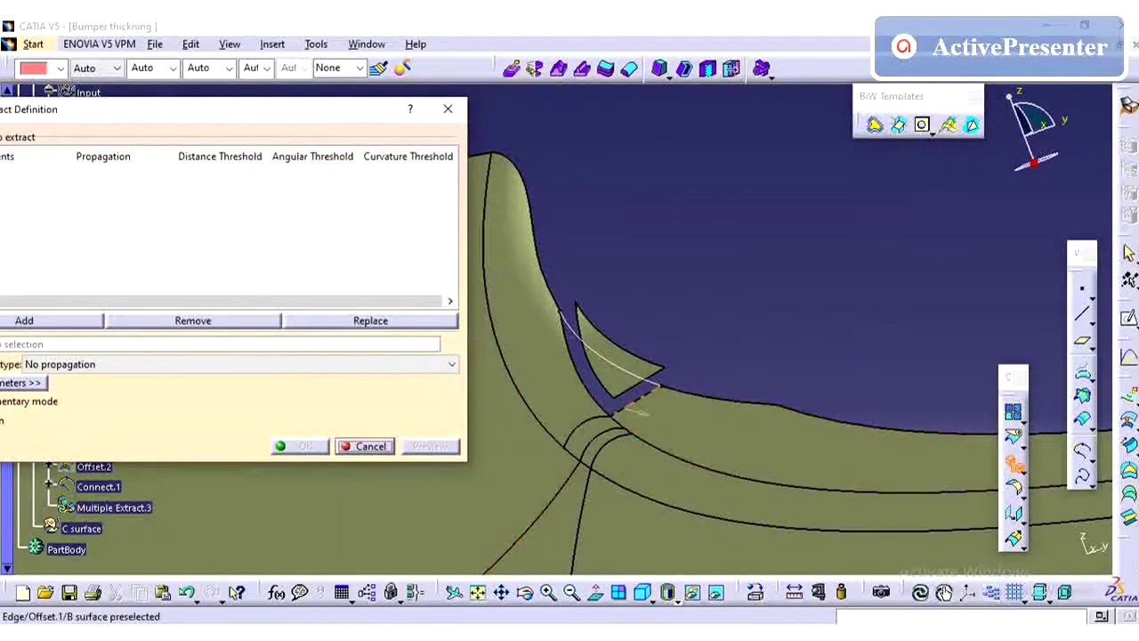
{"action": "left_click", "coordinate": [634, 398]}
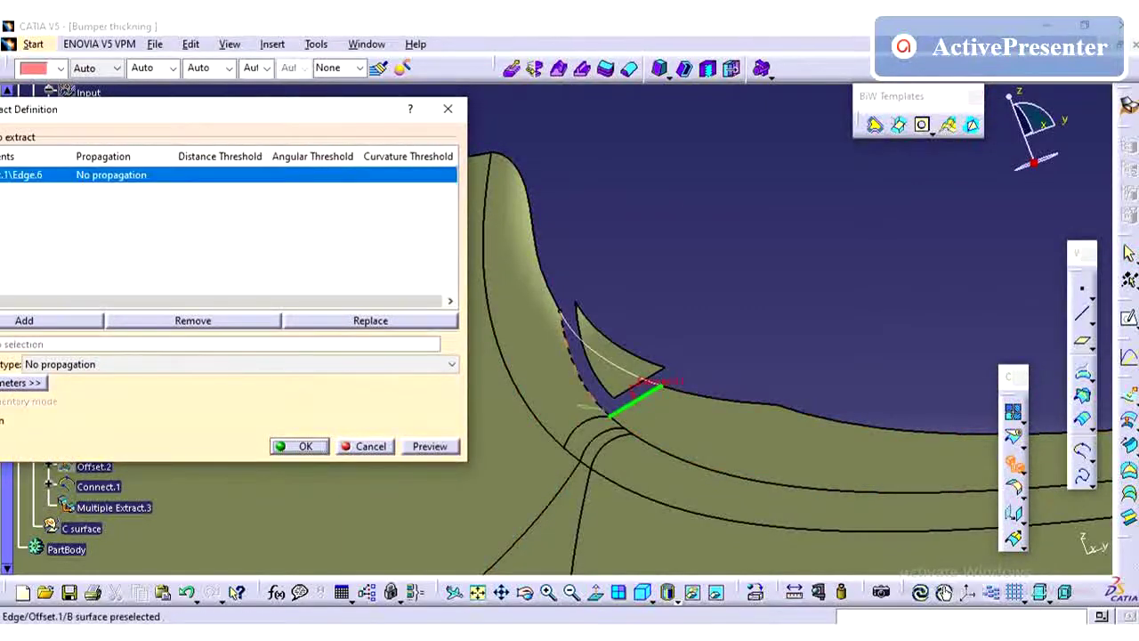
{"action": "left_click", "coordinate": [574, 356]}
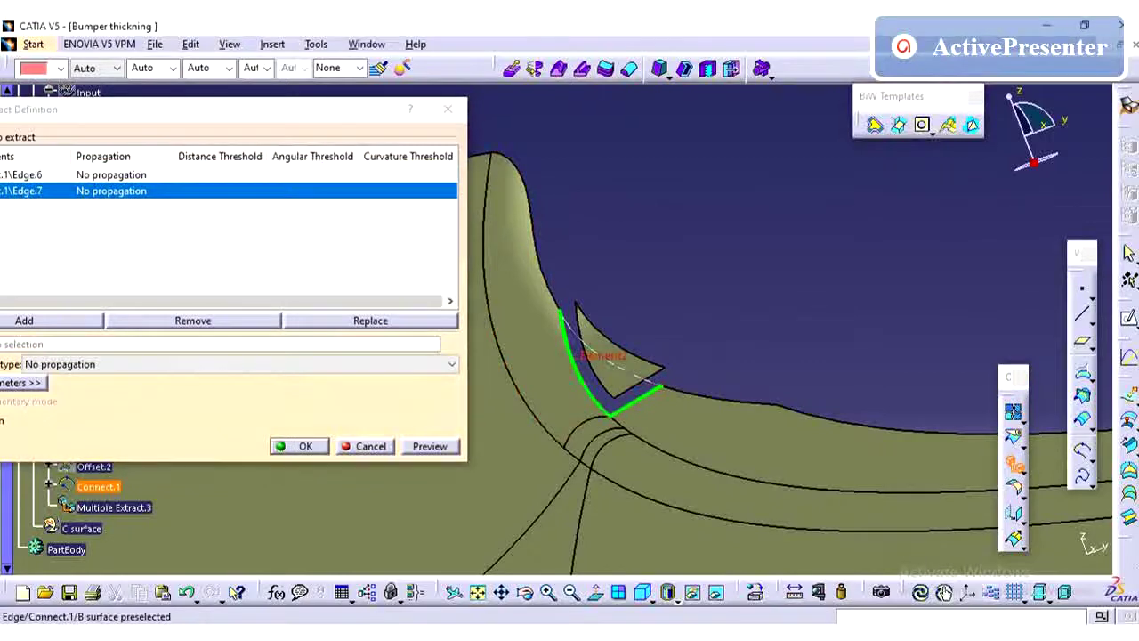
{"action": "left_click", "coordinate": [598, 343]}
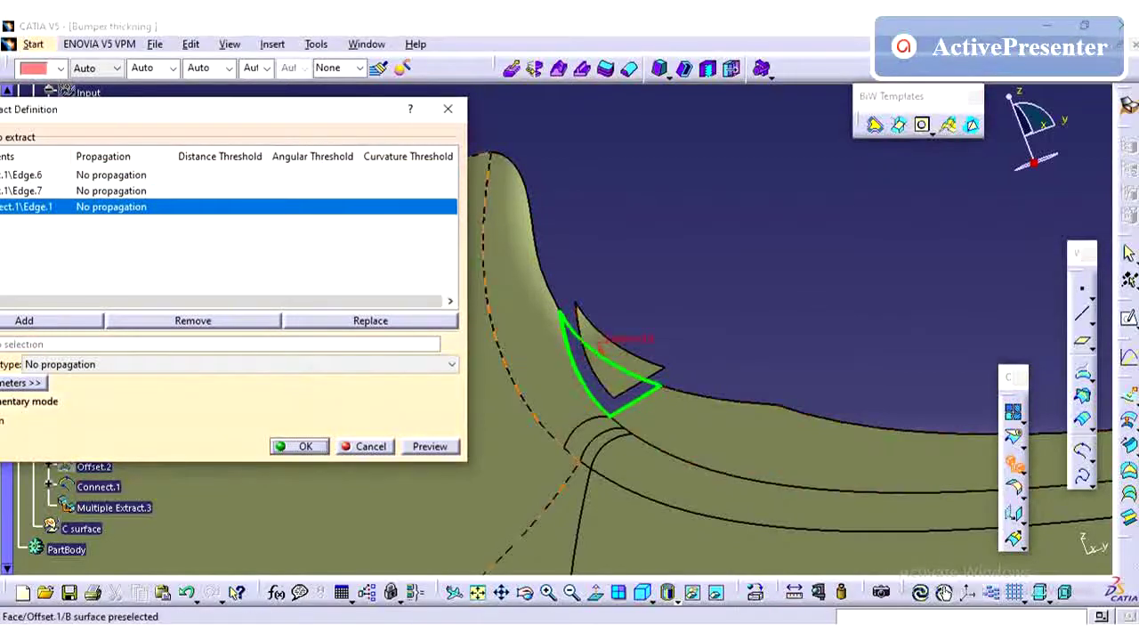
{"action": "left_click", "coordinate": [299, 446]}
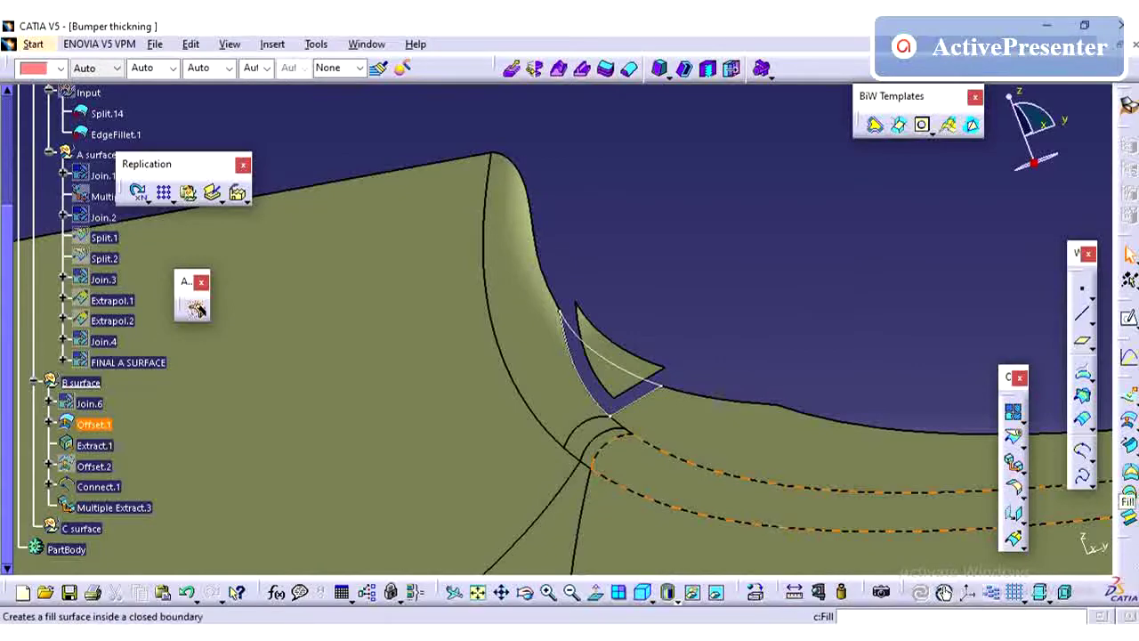
Fill the triangular gap using the closed contour Multiple Extract.3 as the boundary.
{"action": "left_click", "coordinate": [1126, 488]}
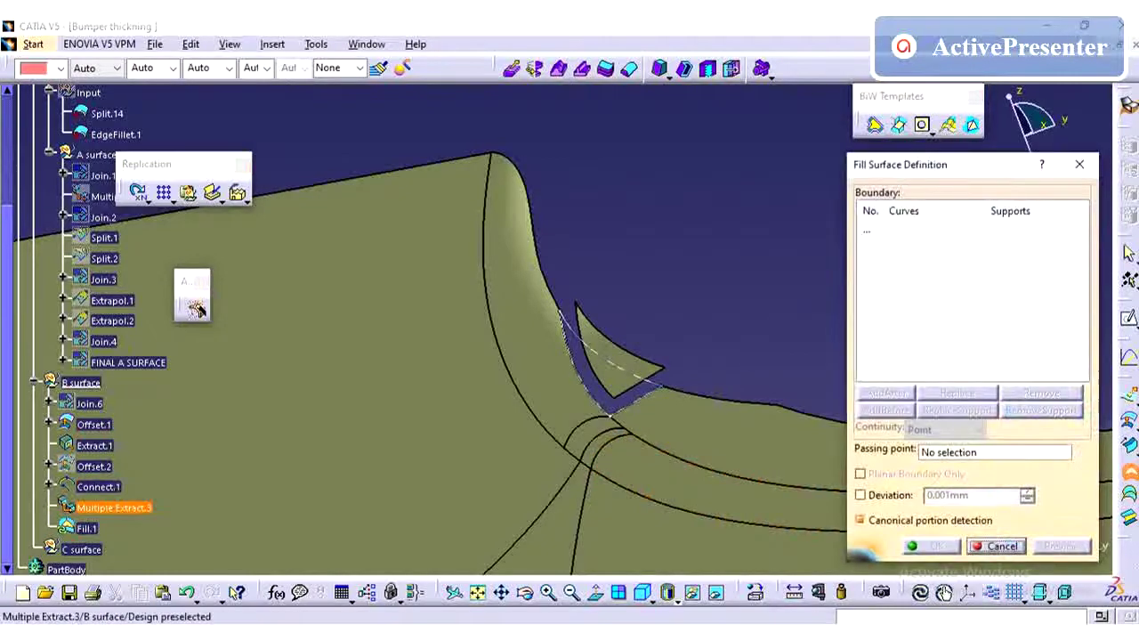
{"action": "left_click", "coordinate": [116, 507]}
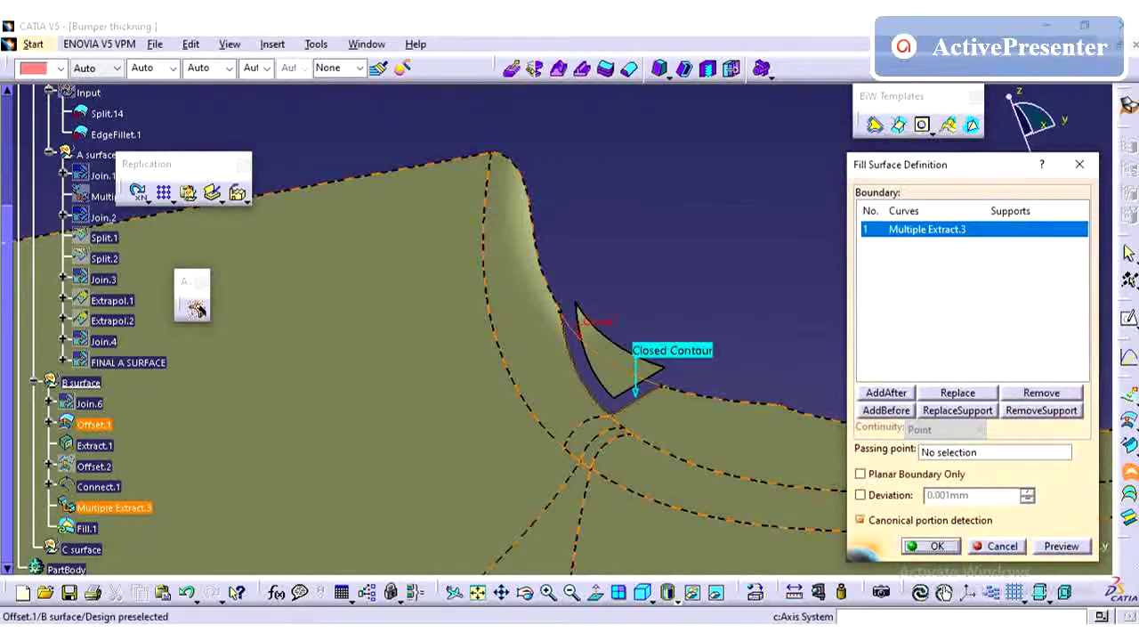
{"action": "left_click", "coordinate": [930, 545]}
Hide the construction elements Multiple Extract.3, Connect.1 and Extract.1 around the filled patch.
{"action": "middle_click_drag", "start_coordinate": [739, 316], "coordinate": [739, 218]}
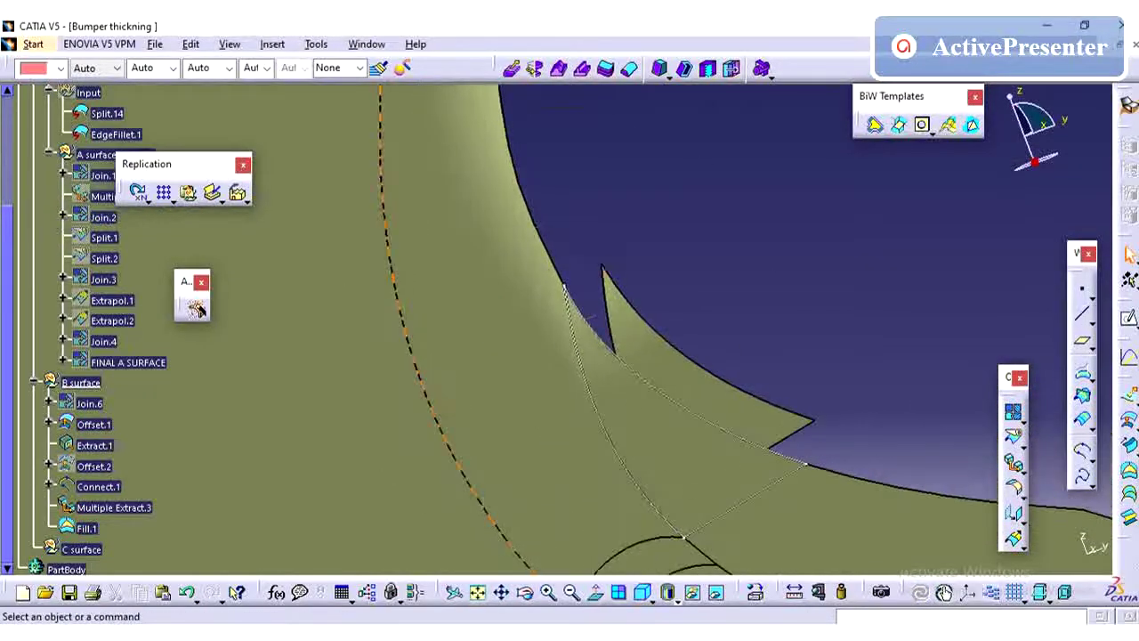
{"action": "right_click", "coordinate": [114, 507]}
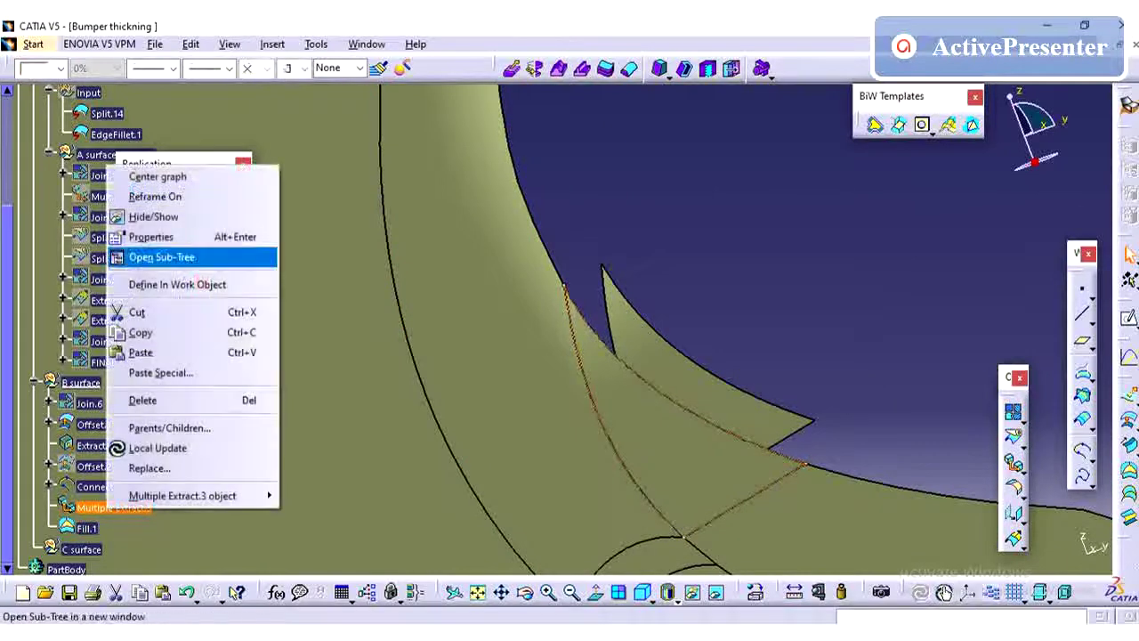
{"action": "left_click", "coordinate": [153, 217]}
{"action": "middle_click_drag", "start_coordinate": [552, 298], "coordinate": [554, 244]}
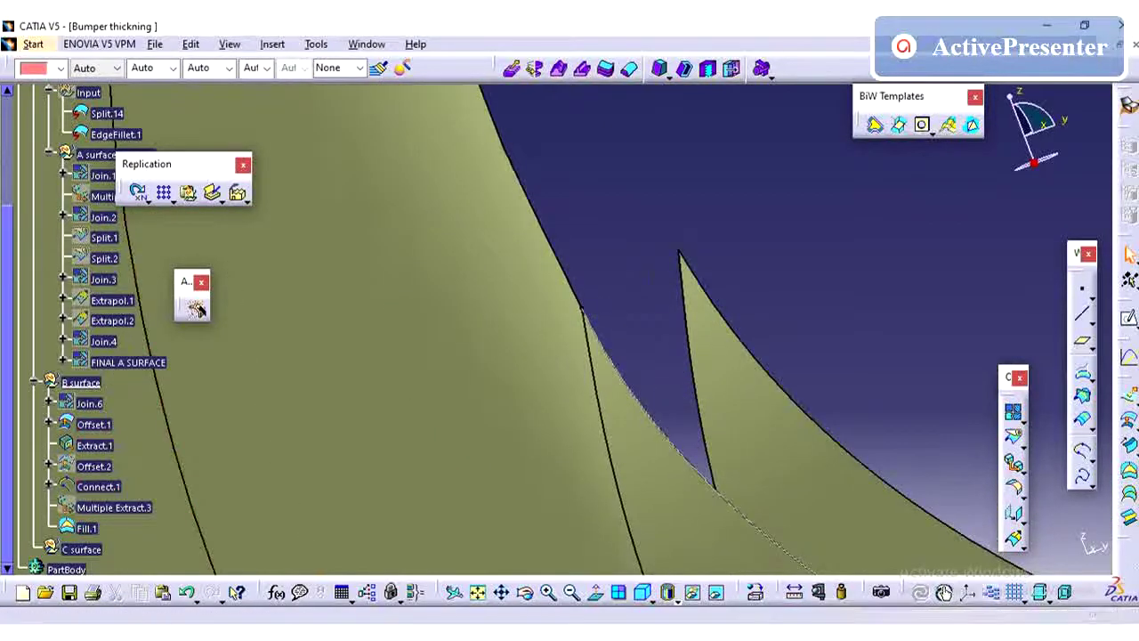
{"action": "right_click", "coordinate": [98, 486]}
{"action": "left_click", "coordinate": [165, 189]}
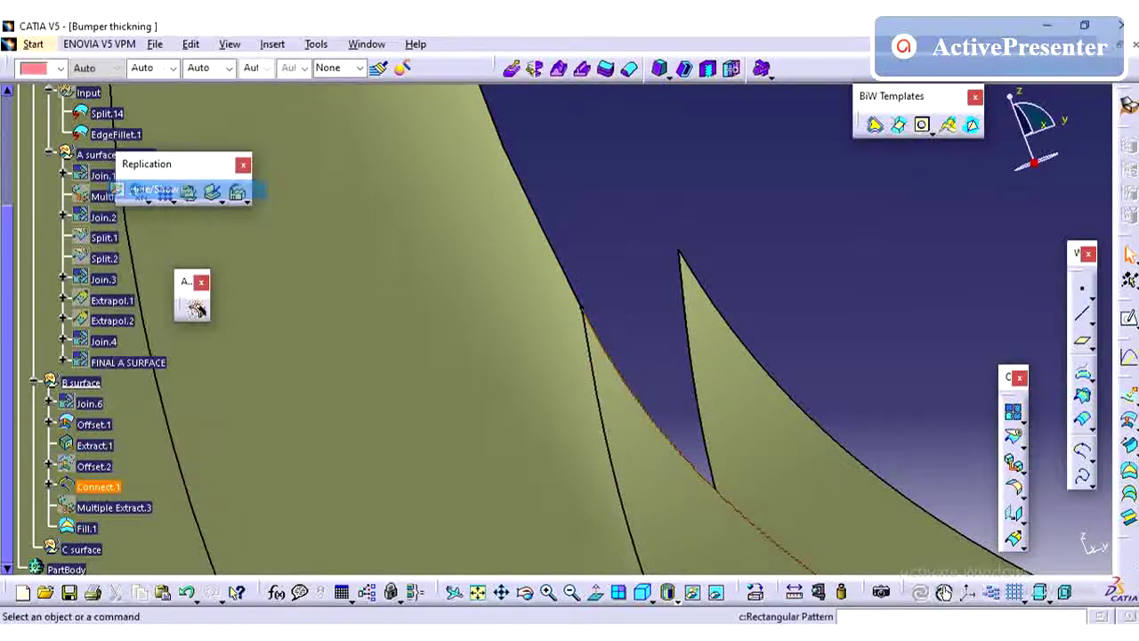
{"action": "middle_click_drag", "start_coordinate": [499, 258], "coordinate": [574, 525]}
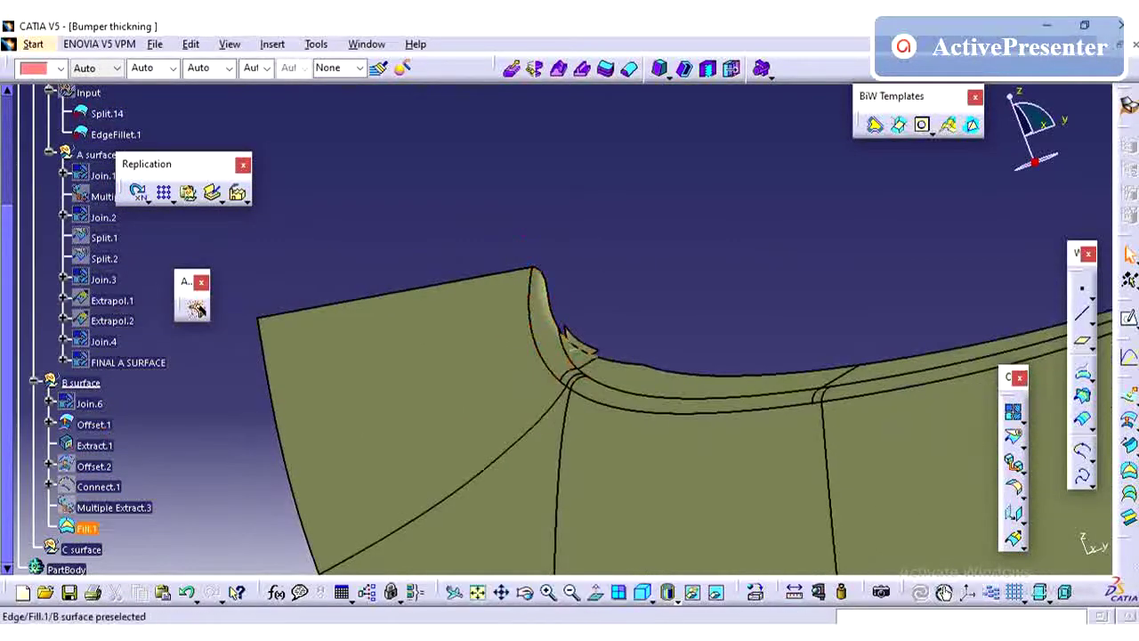
{"action": "right_click", "coordinate": [95, 445]}
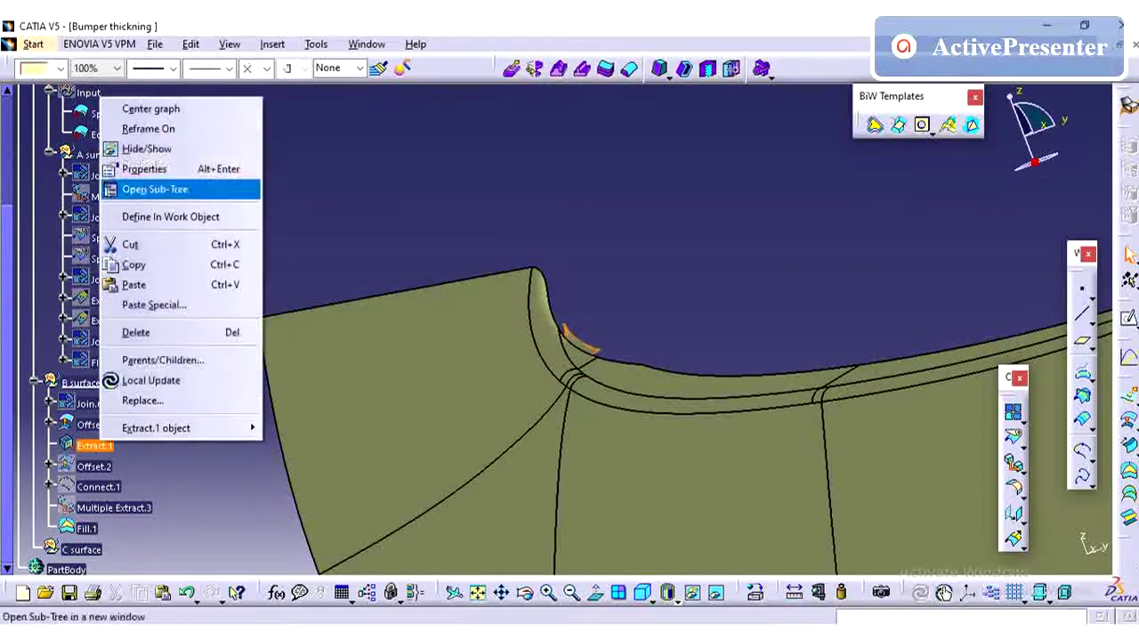
{"action": "left_click", "coordinate": [147, 149]}
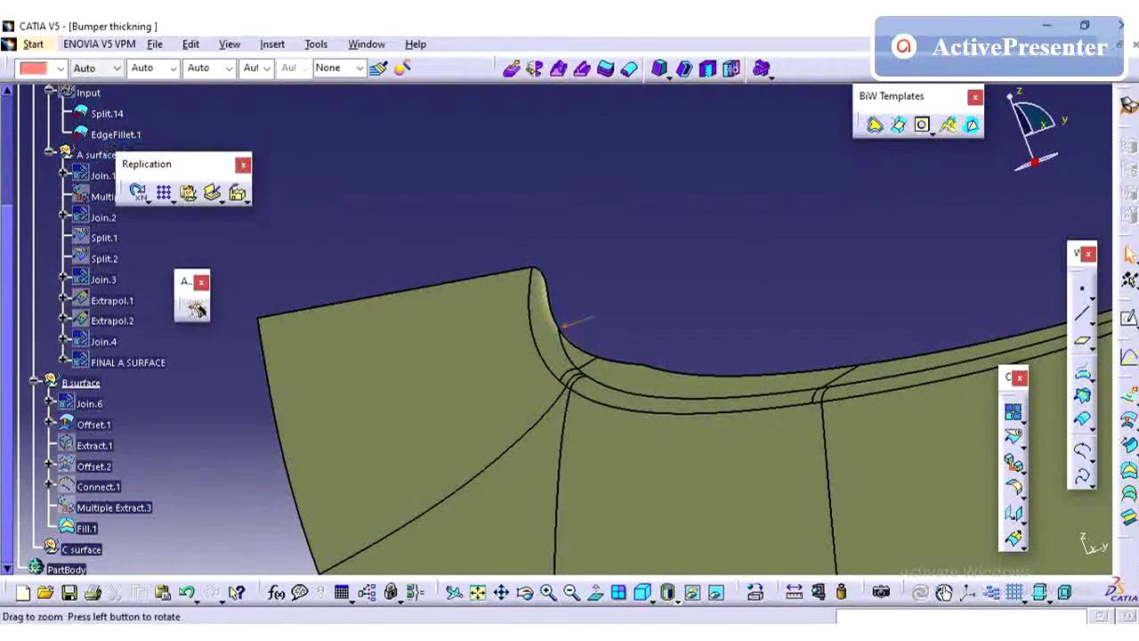
Join Offset.1 and Fill.1 into one surface with a 0.001 mm merging distance.
{"action": "mouse_move", "coordinate": [563, 326]}
{"action": "middle_mouse_down"}
{"action": "mouse_move", "coordinate": [561, 336]}
{"action": "mouse_move", "coordinate": [567, 327]}
{"action": "mouse_move", "coordinate": [554, 322]}
{"action": "middle_mouse_up"}
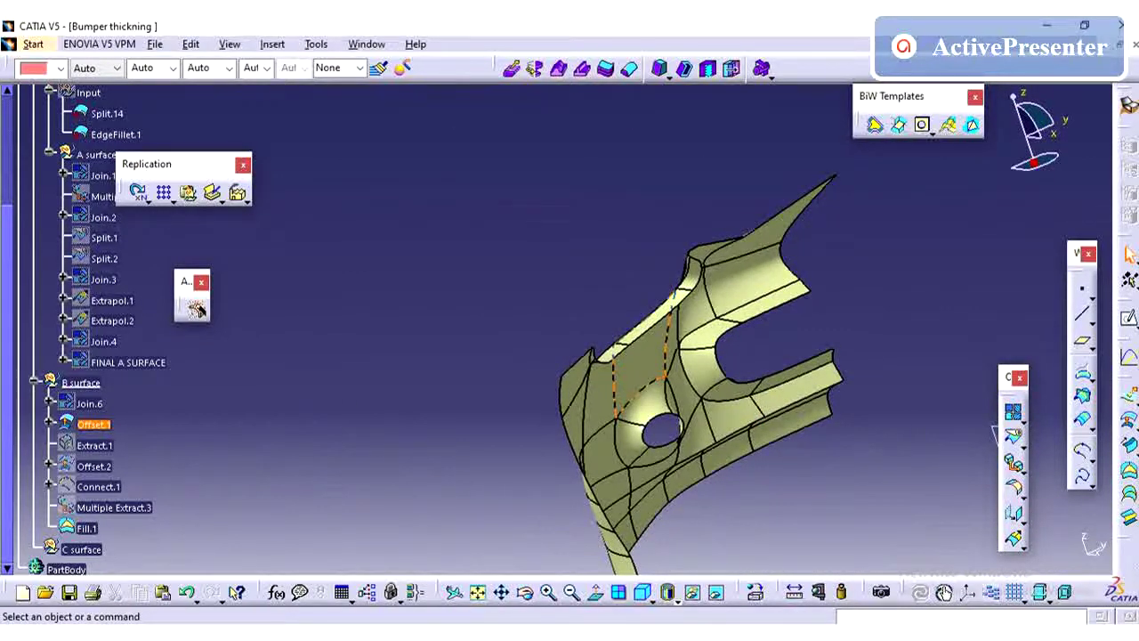
{"action": "mouse_move", "coordinate": [551, 321]}
{"action": "middle_mouse_down"}
{"action": "mouse_move", "coordinate": [525, 285]}
{"action": "mouse_move", "coordinate": [538, 258]}
{"action": "mouse_move", "coordinate": [559, 328]}
{"action": "middle_mouse_up"}
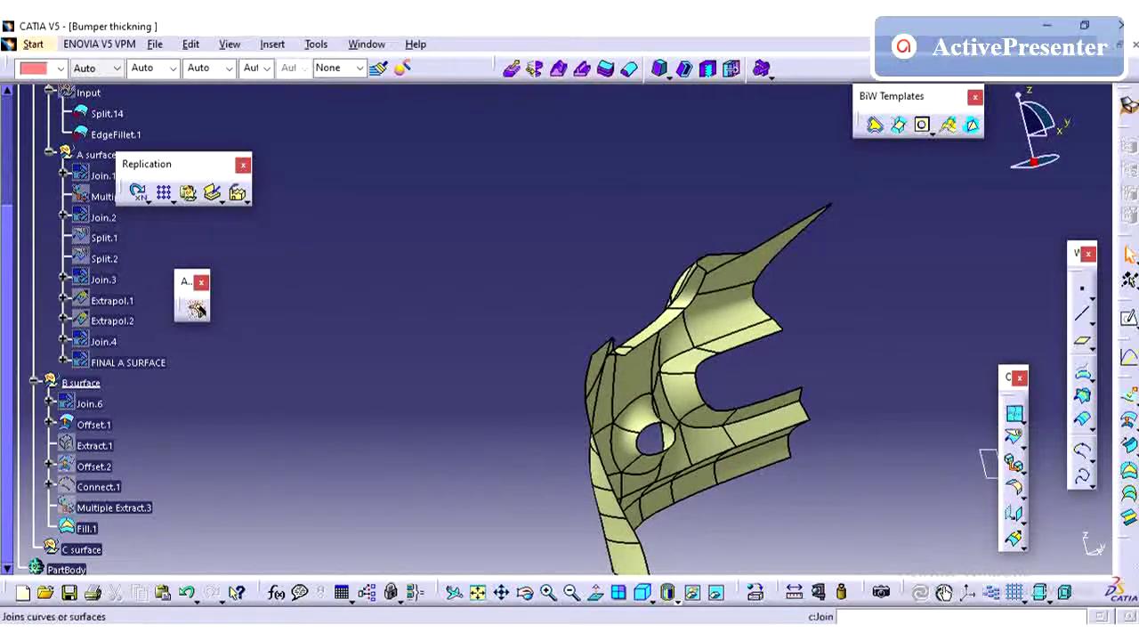
{"action": "left_click", "coordinate": [1014, 413]}
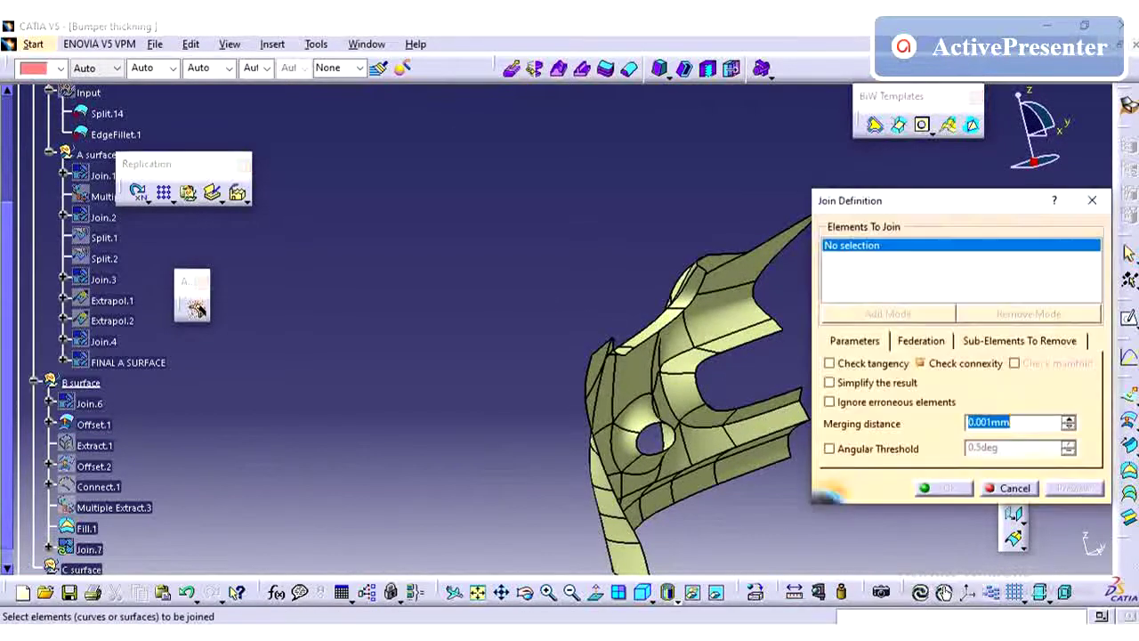
{"action": "left_click", "coordinate": [94, 424]}
{"action": "left_click", "coordinate": [88, 529]}
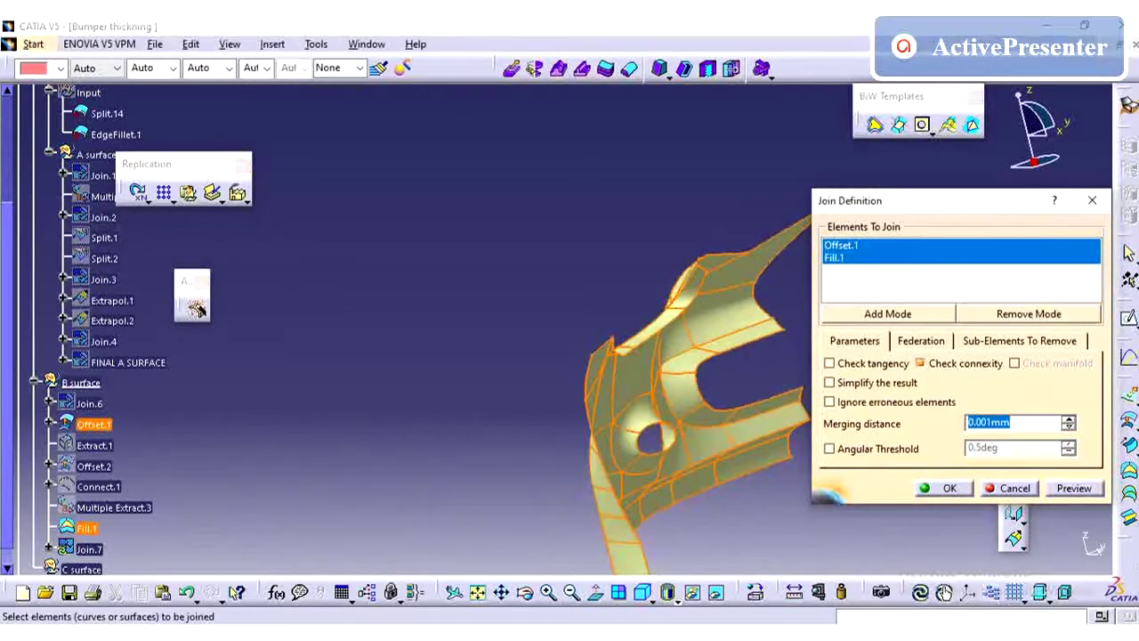
{"action": "left_click", "coordinate": [945, 488]}
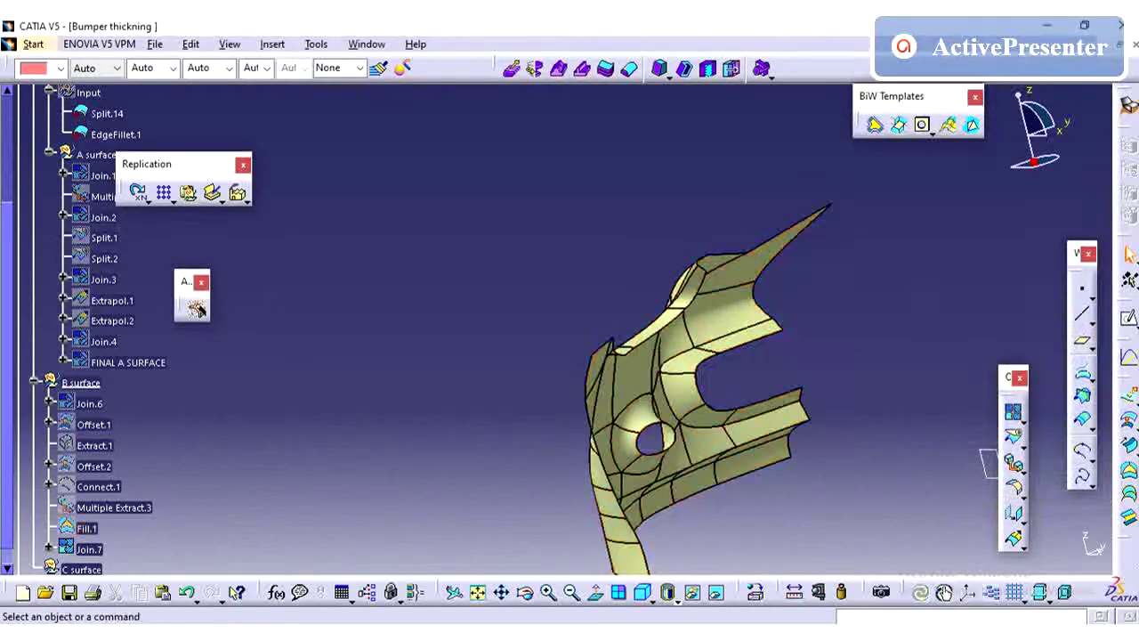
Join the patched surface Join.7 on its own with a 0.001 mm merging distance.
{"action": "left_click", "coordinate": [1015, 413]}
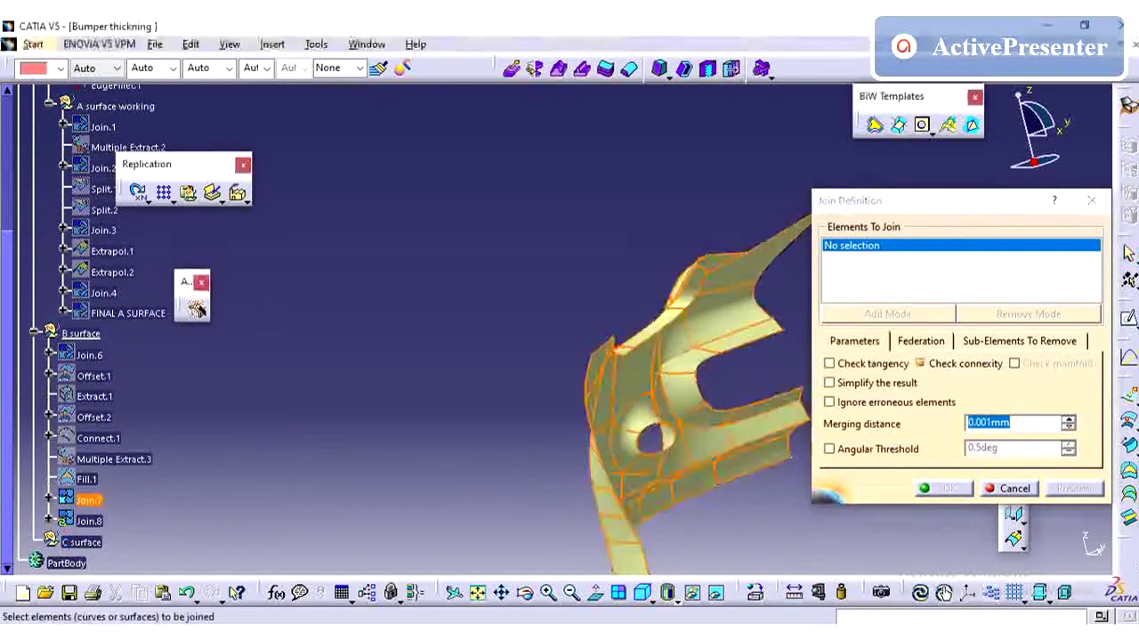
{"action": "left_click", "coordinate": [943, 487]}
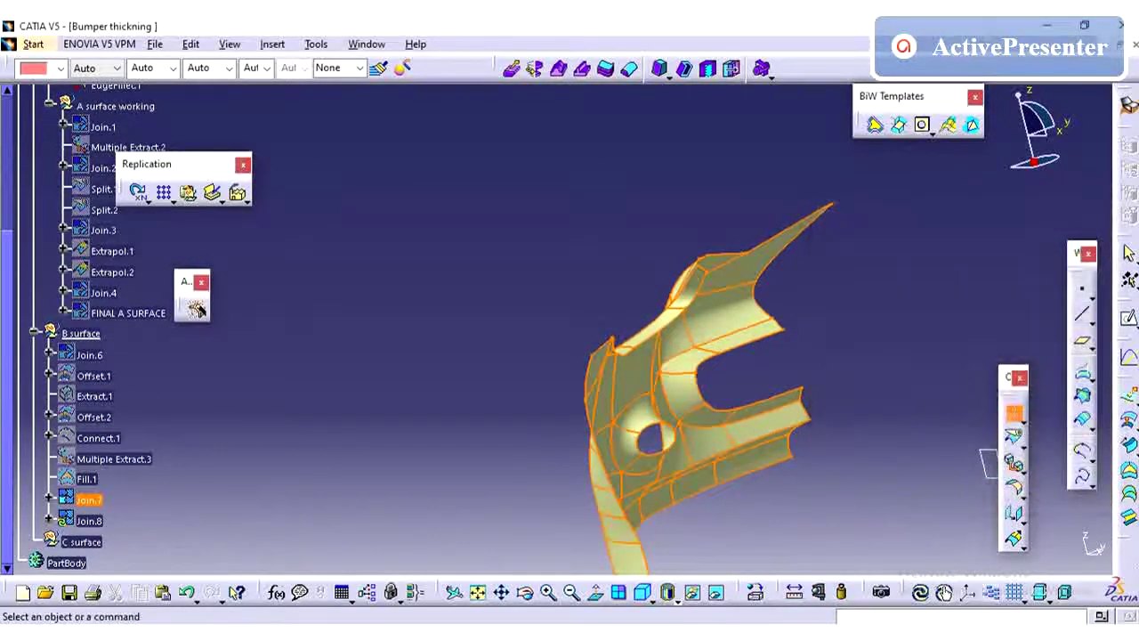
{"action": "right_click", "coordinate": [91, 521]}
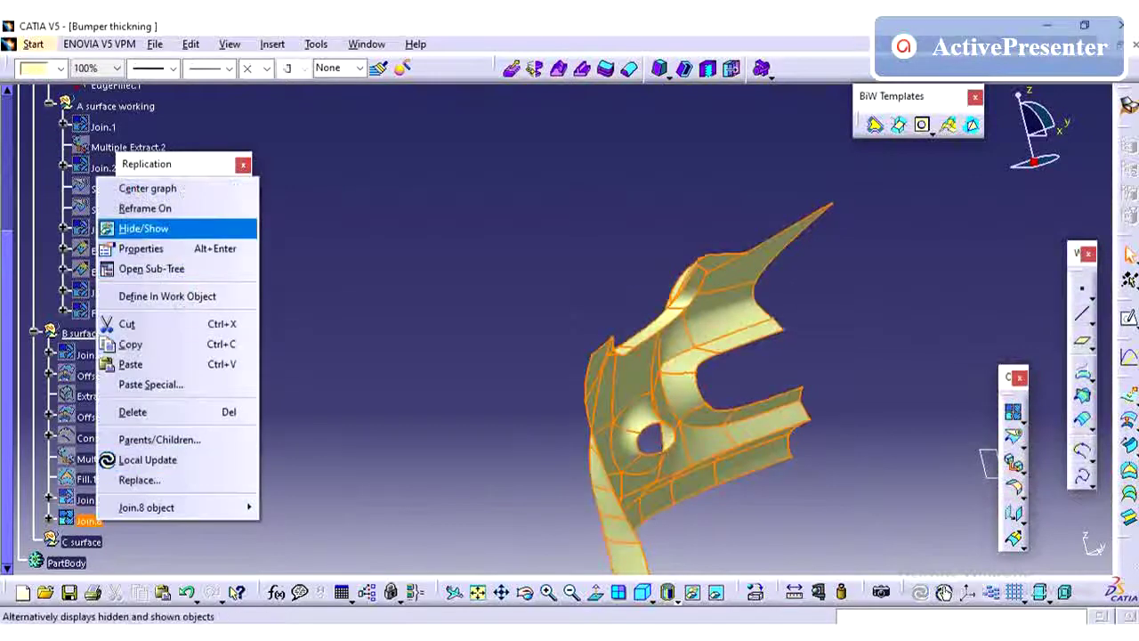
{"action": "left_click", "coordinate": [383, 293]}
{"action": "left_click", "coordinate": [383, 294]}
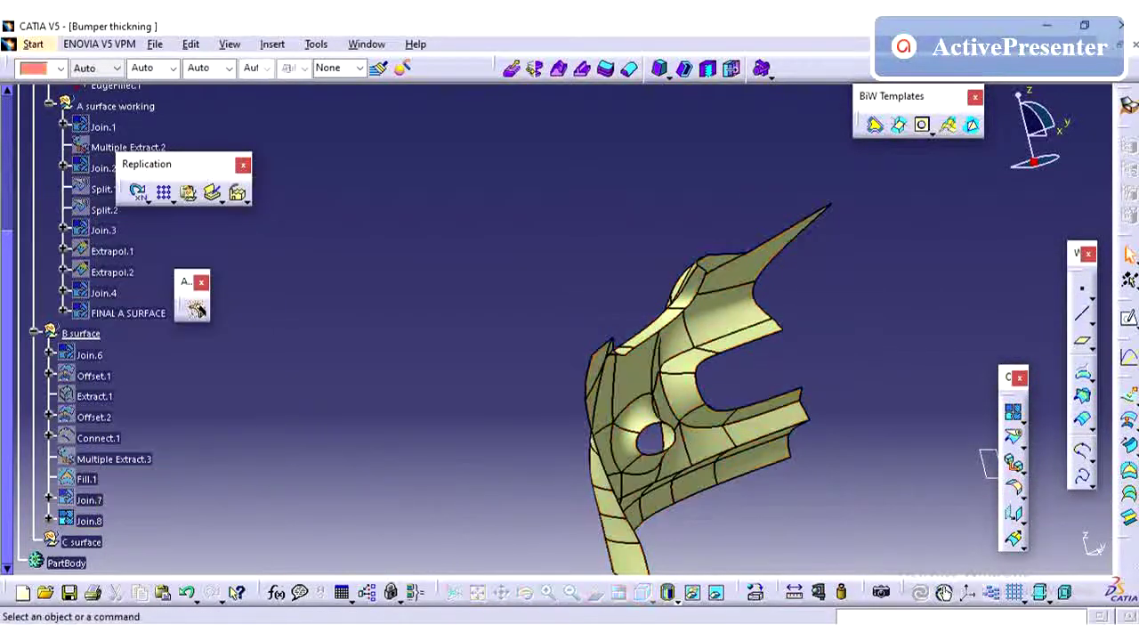
Create one more join that uses Join.8 as its only element.
{"action": "left_click", "coordinate": [196, 307]}
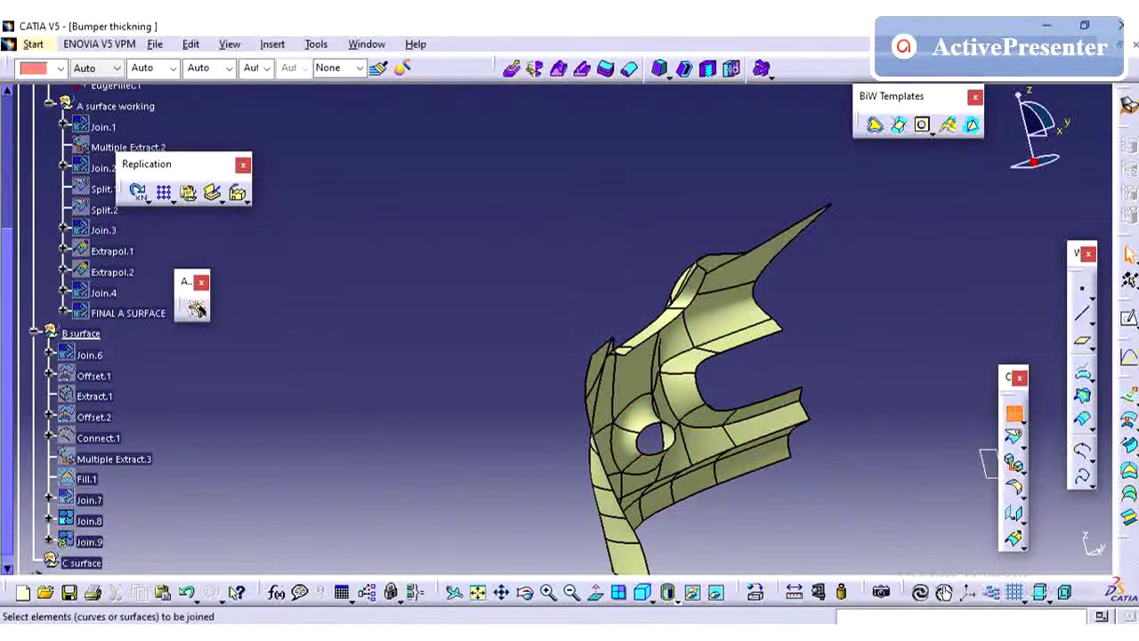
{"action": "left_click", "coordinate": [730, 429]}
{"action": "left_click", "coordinate": [945, 489]}
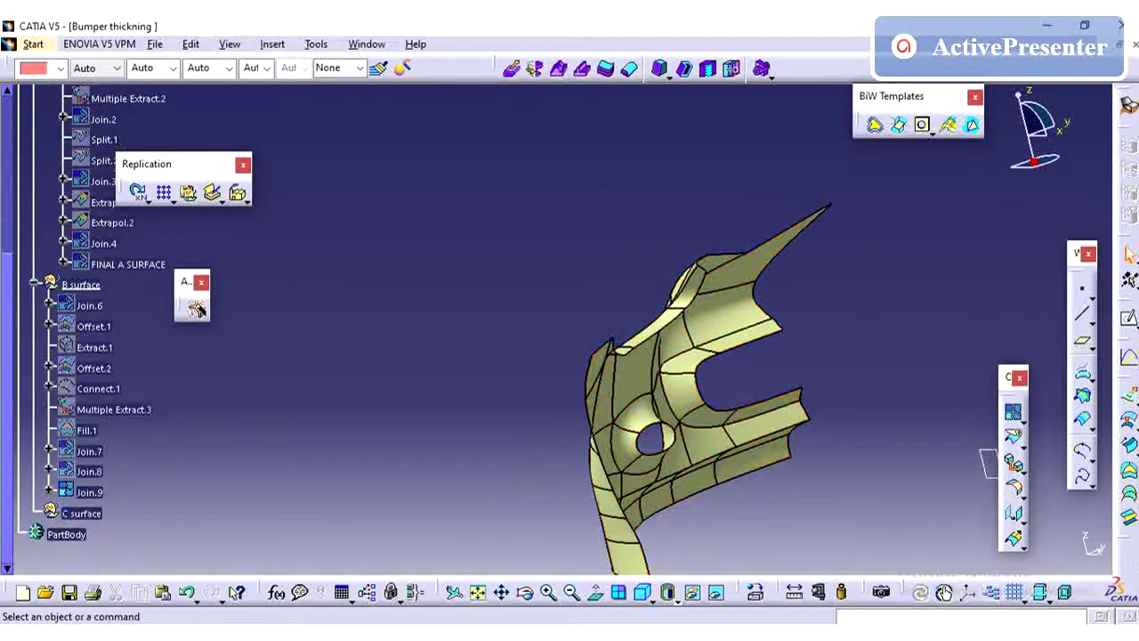
Rename Join.9 in the B surface set as FINAL B.
{"action": "right_click", "coordinate": [89, 493]}
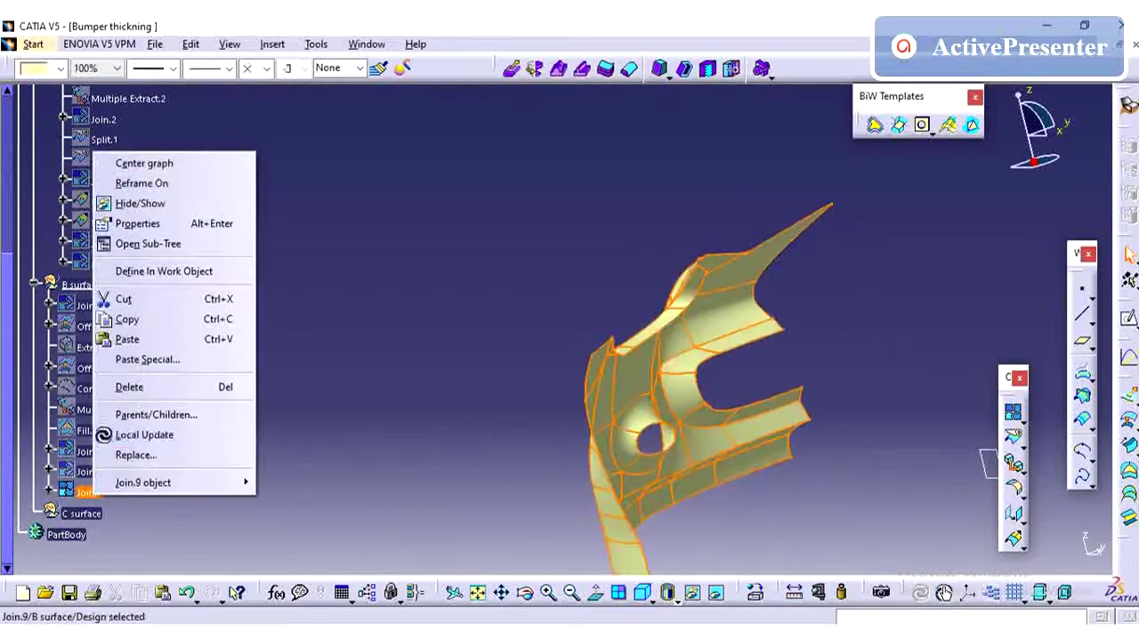
{"action": "left_click", "coordinate": [133, 223]}
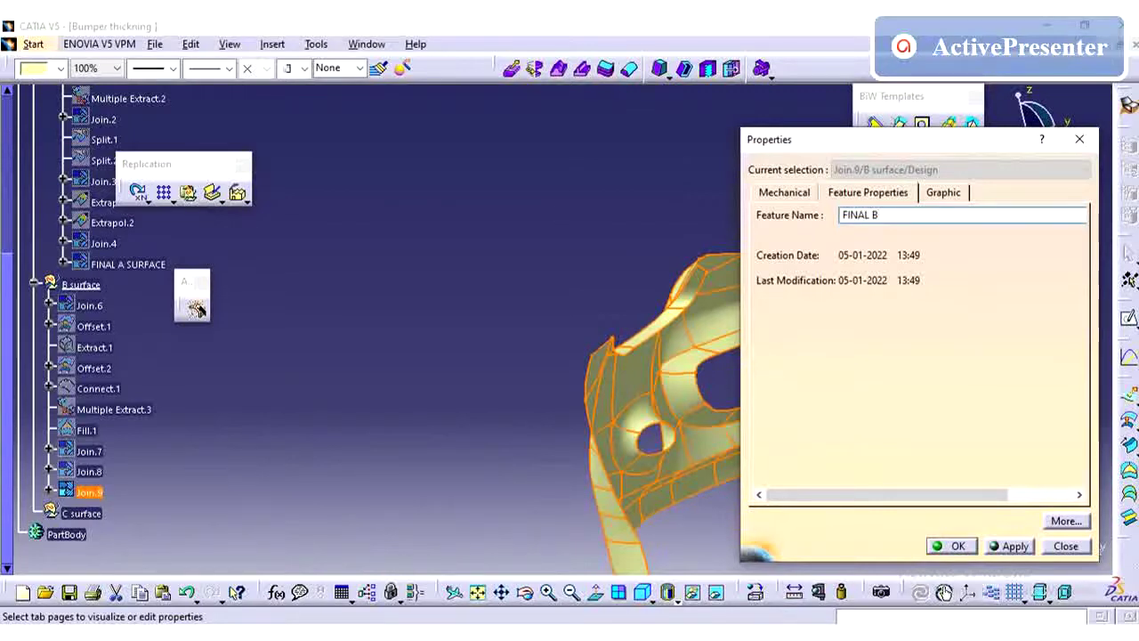
{"action": "left_click", "coordinate": [1009, 547]}
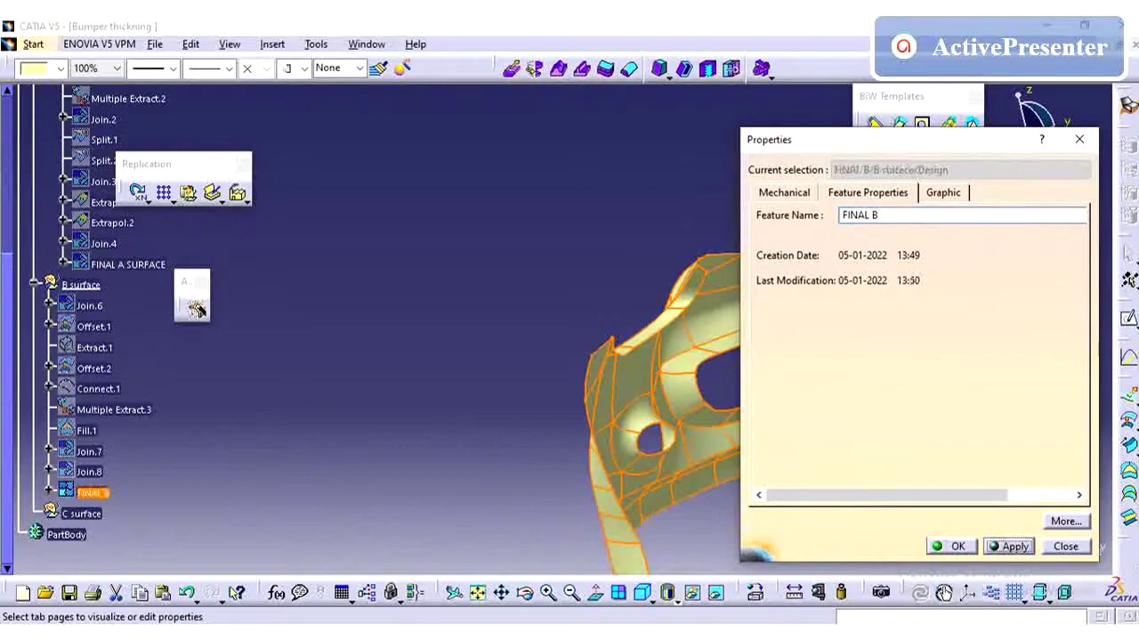
{"action": "left_click", "coordinate": [952, 547]}
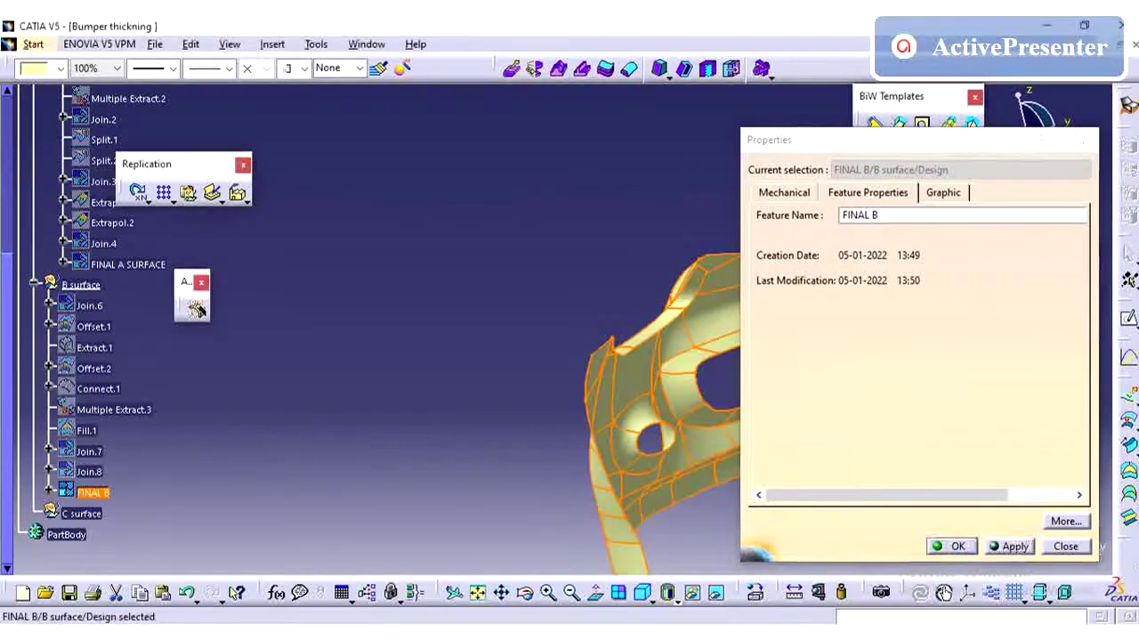
{"action": "left_click", "coordinate": [783, 507]}
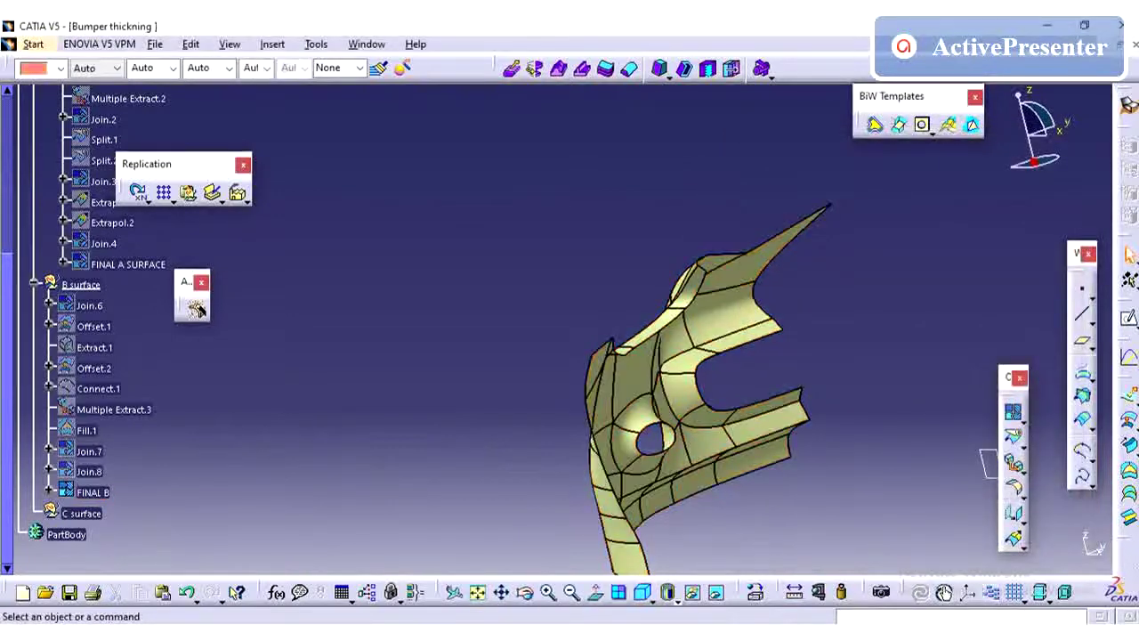
Show the hidden FINAL A SURFACE together with FINAL B.
{"action": "left_click", "coordinate": [93, 492]}
{"action": "left_click", "coordinate": [461, 386]}
{"action": "middle_click_drag", "start_coordinate": [461, 385], "coordinate": [365, 449]}
{"action": "right_click", "coordinate": [116, 265]}
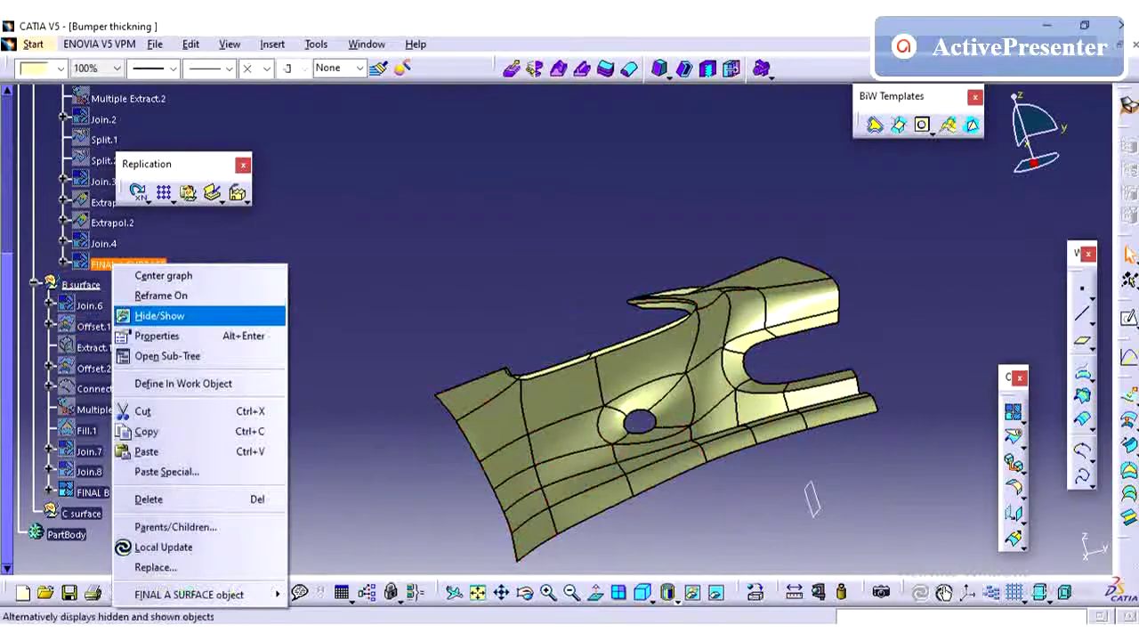
{"action": "left_click", "coordinate": [159, 315]}
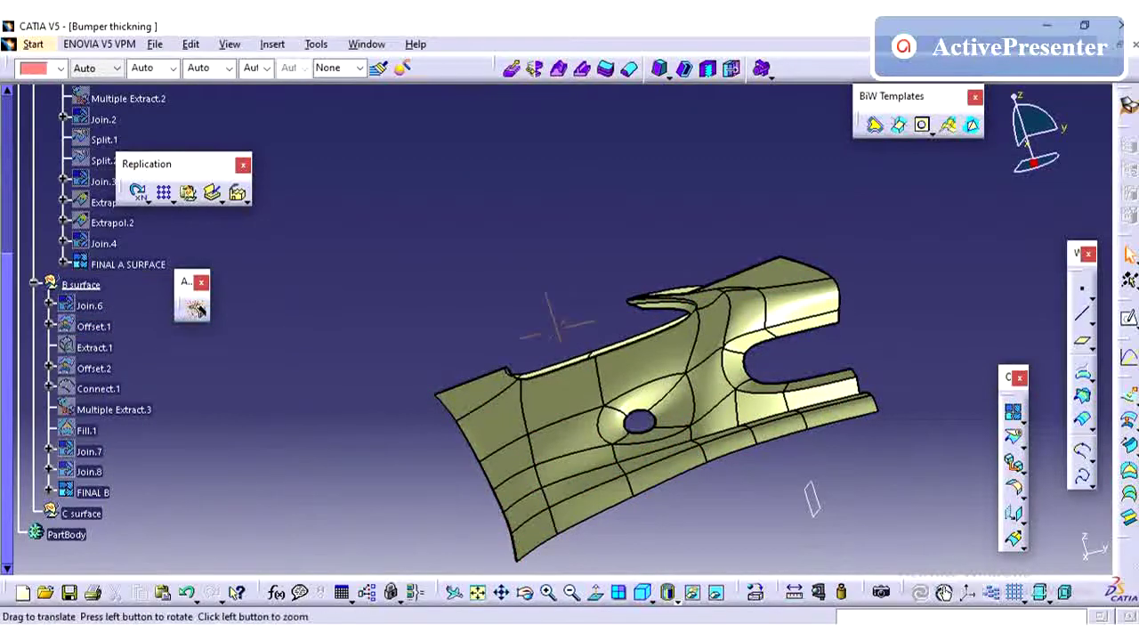
Colour the FINAL A SURFACE cyan to distinguish it from the B surface.
{"action": "middle_click_drag", "start_coordinate": [812, 499], "coordinate": [699, 361]}
{"action": "left_click", "coordinate": [688, 359]}
{"action": "left_click", "coordinate": [60, 69]}
{"action": "left_click", "coordinate": [43, 266]}
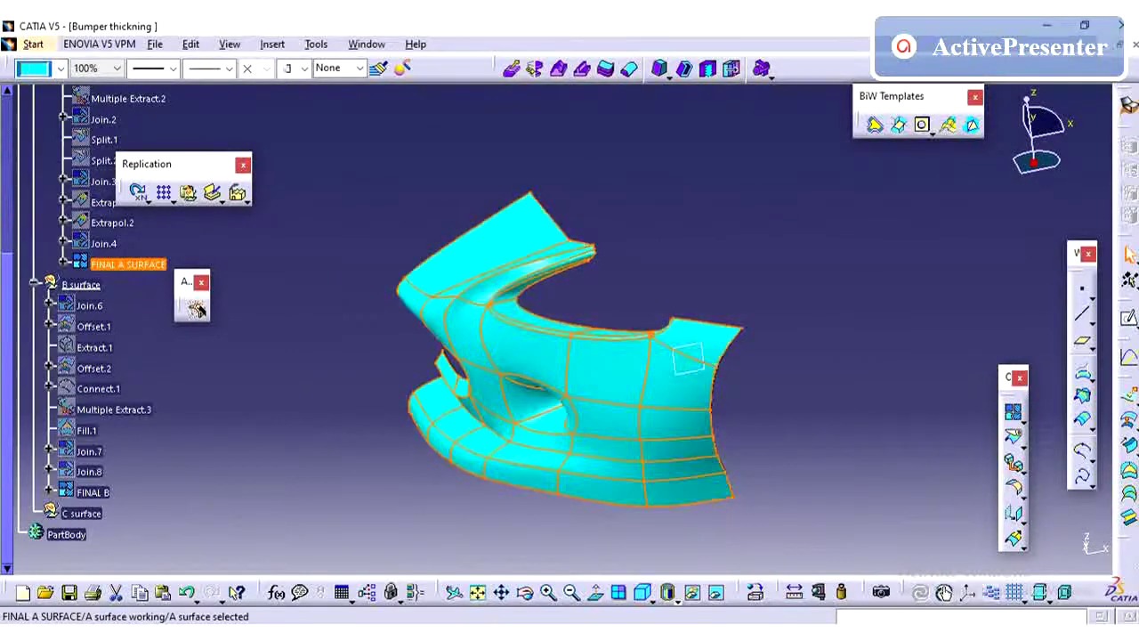
{"action": "key", "text": "Escape"}
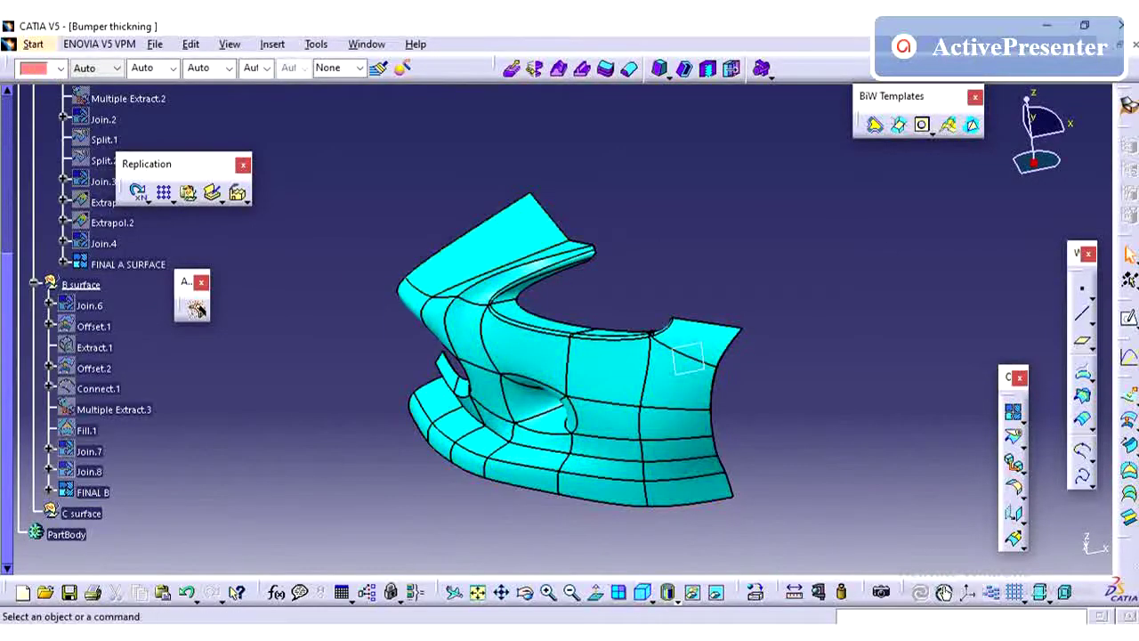
Examine the gap between the cyan A surface and FINAL B along the bumper's outer edges and notch corner.
{"action": "middle_click_drag", "start_coordinate": [688, 359], "coordinate": [564, 307]}
{"action": "middle_click_drag", "start_coordinate": [664, 565], "coordinate": [741, 352]}
{"action": "middle_click_drag", "start_coordinate": [890, 294], "coordinate": [709, 388]}
{"action": "middle_click_drag", "start_coordinate": [701, 269], "coordinate": [557, 322]}
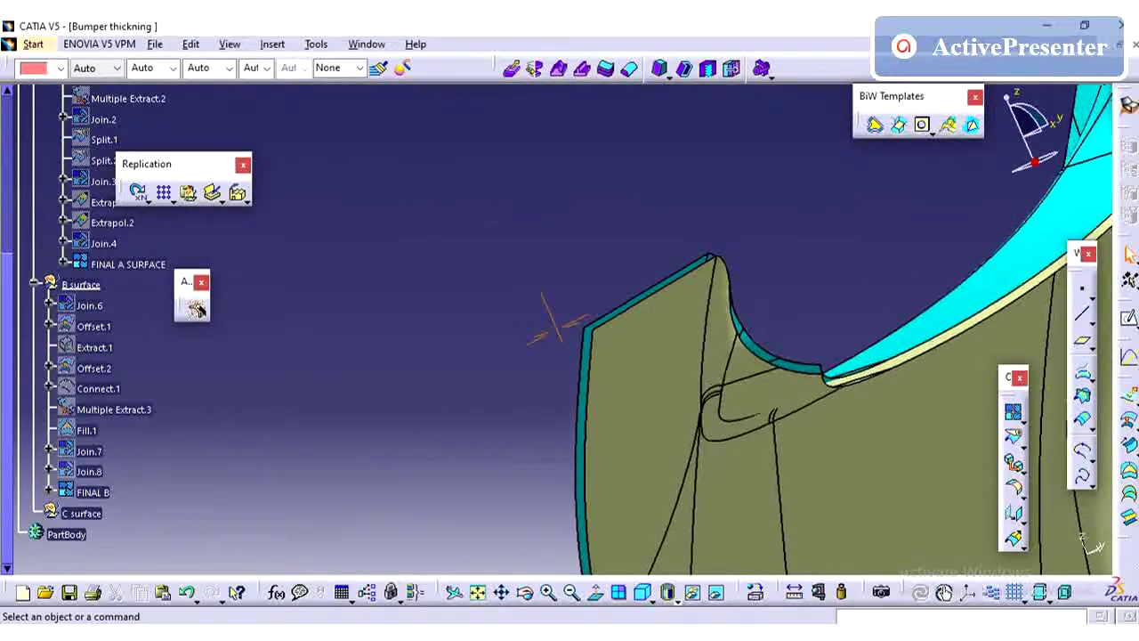
{"action": "middle_click_drag", "start_coordinate": [708, 267], "coordinate": [708, 410]}
{"action": "middle_click_drag", "start_coordinate": [534, 374], "coordinate": [655, 391]}
{"action": "left_click", "coordinate": [655, 392]}
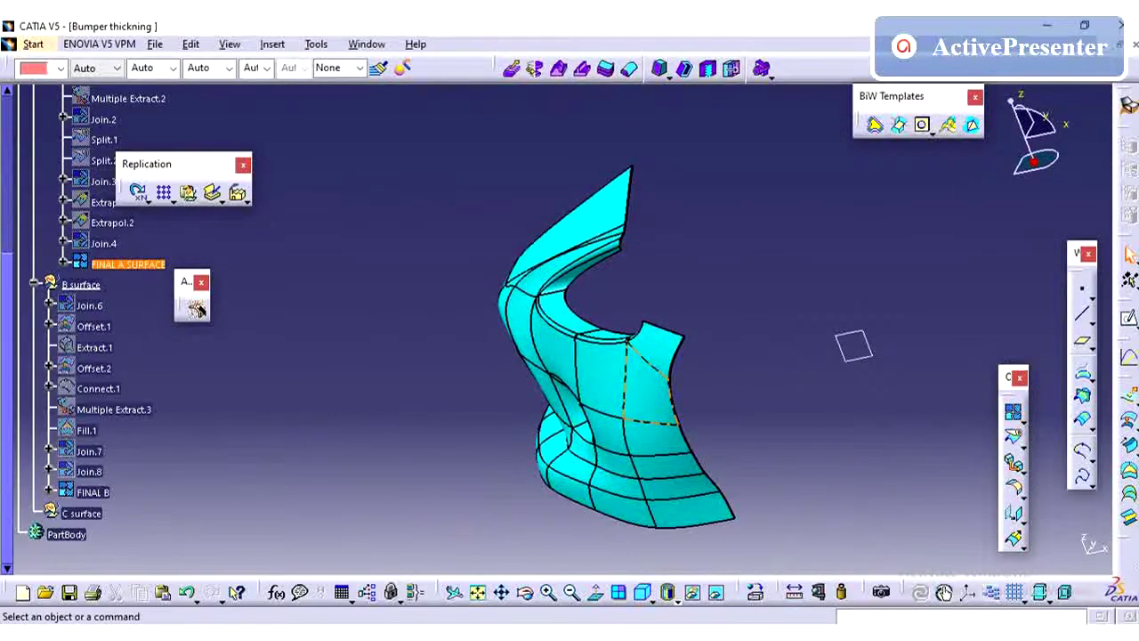